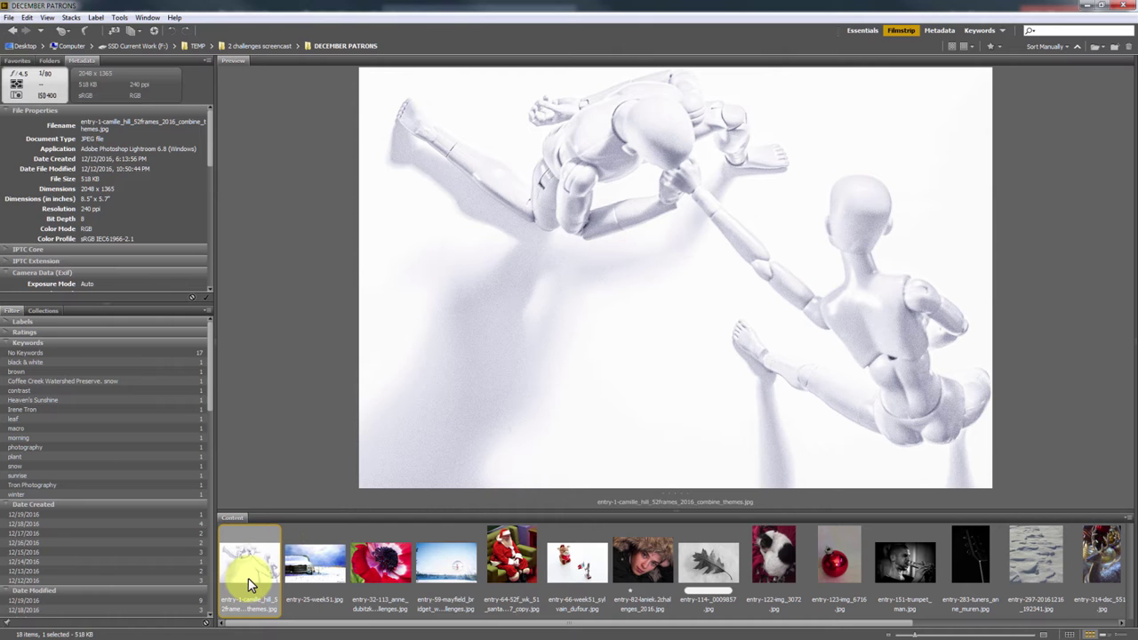
right_click(248, 578)
click(318, 308)
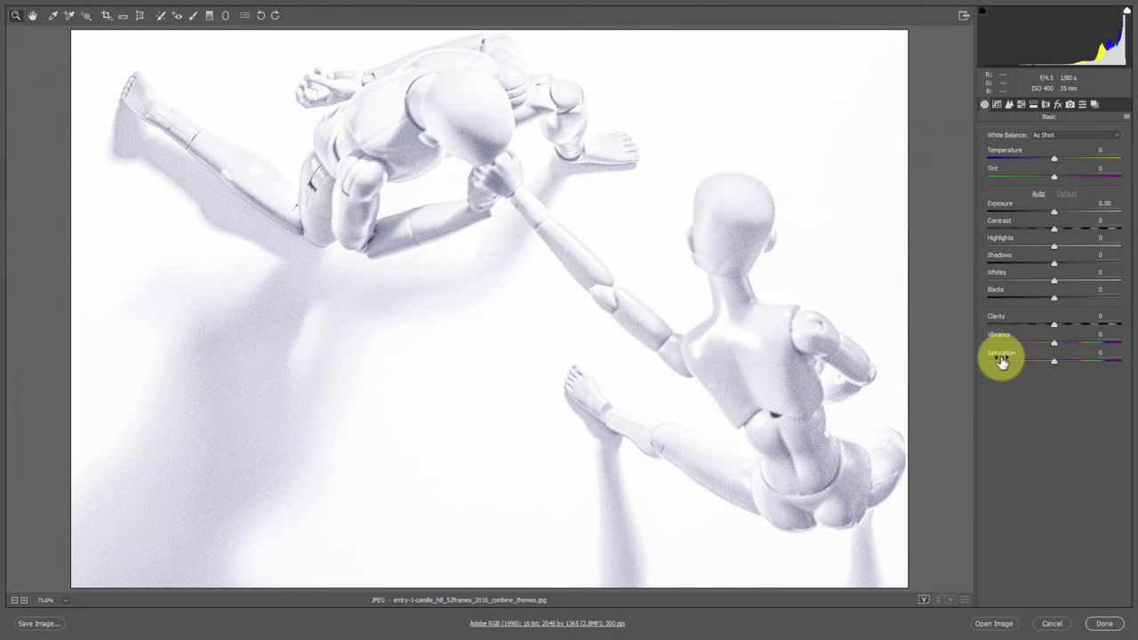
drag(999, 360, 965, 368)
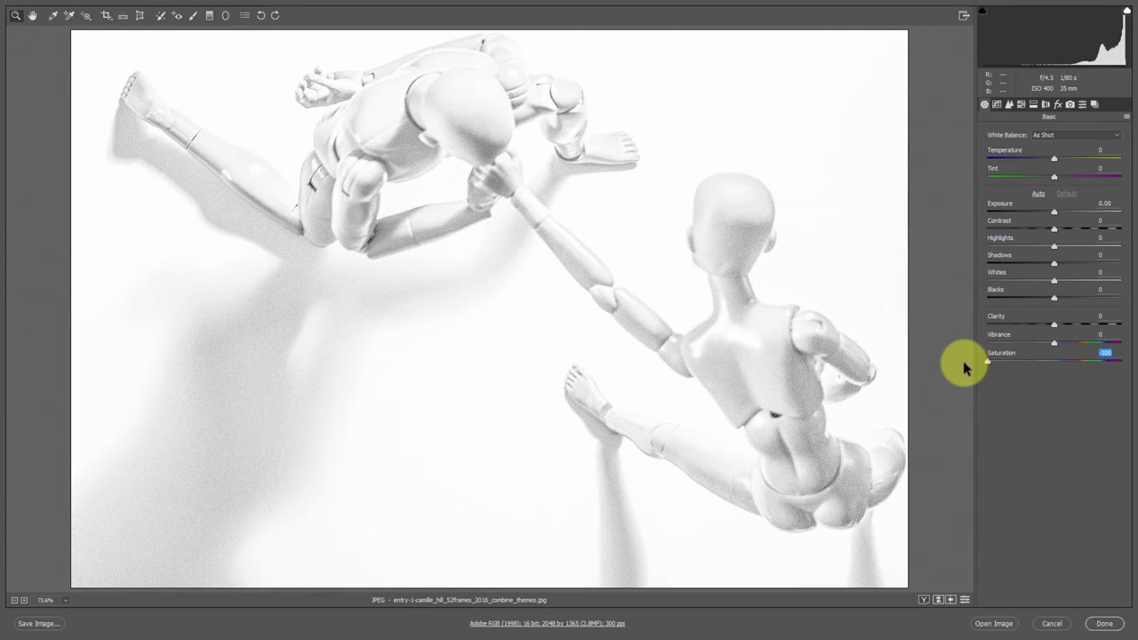
double_click(986, 361)
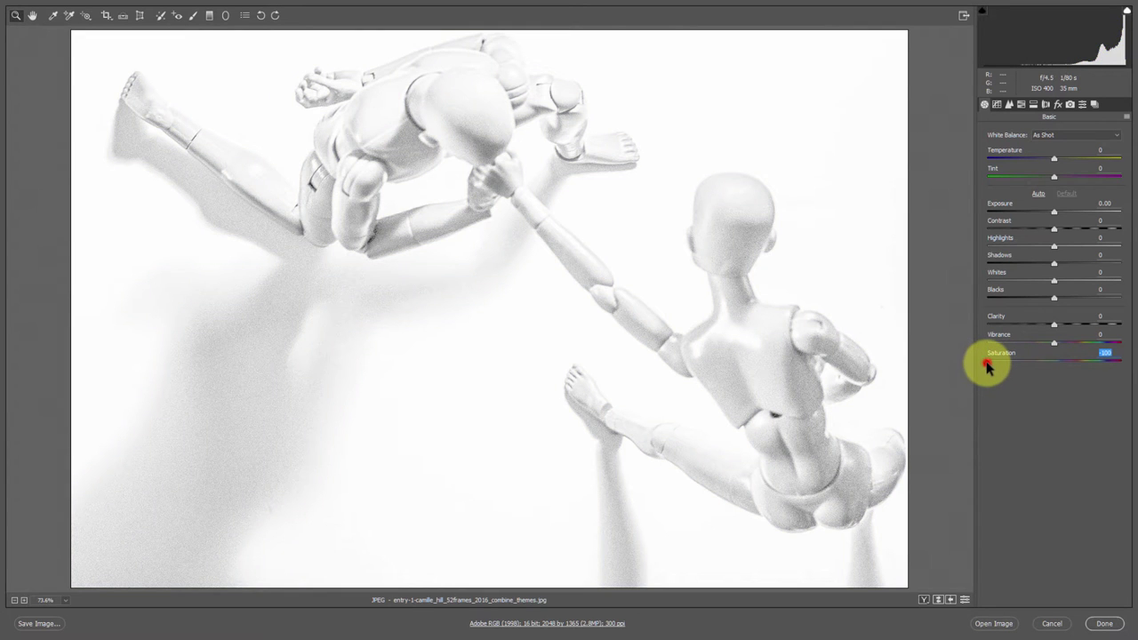
click(1051, 622)
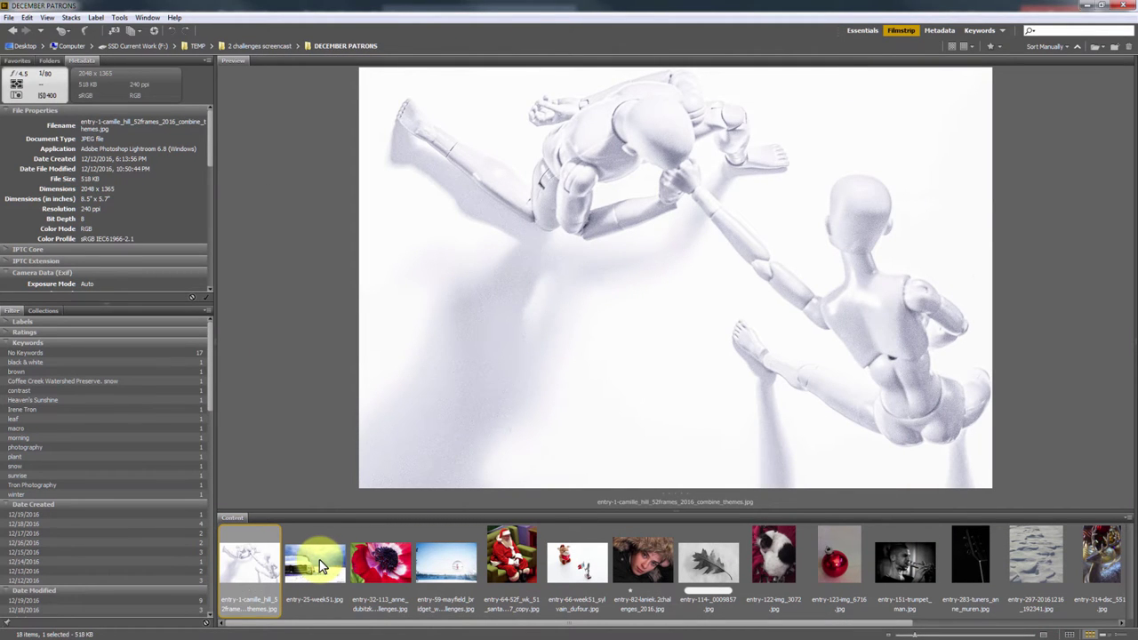
Select the snowy Pontiac entry and inspect it in full-screen preview
click(316, 562)
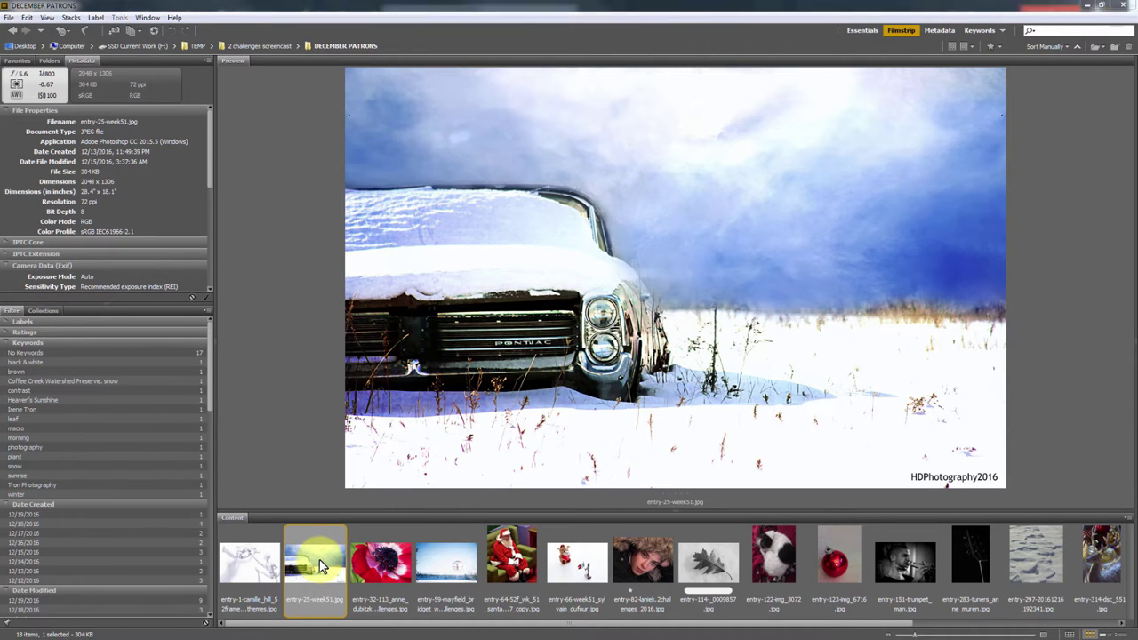
key(space)
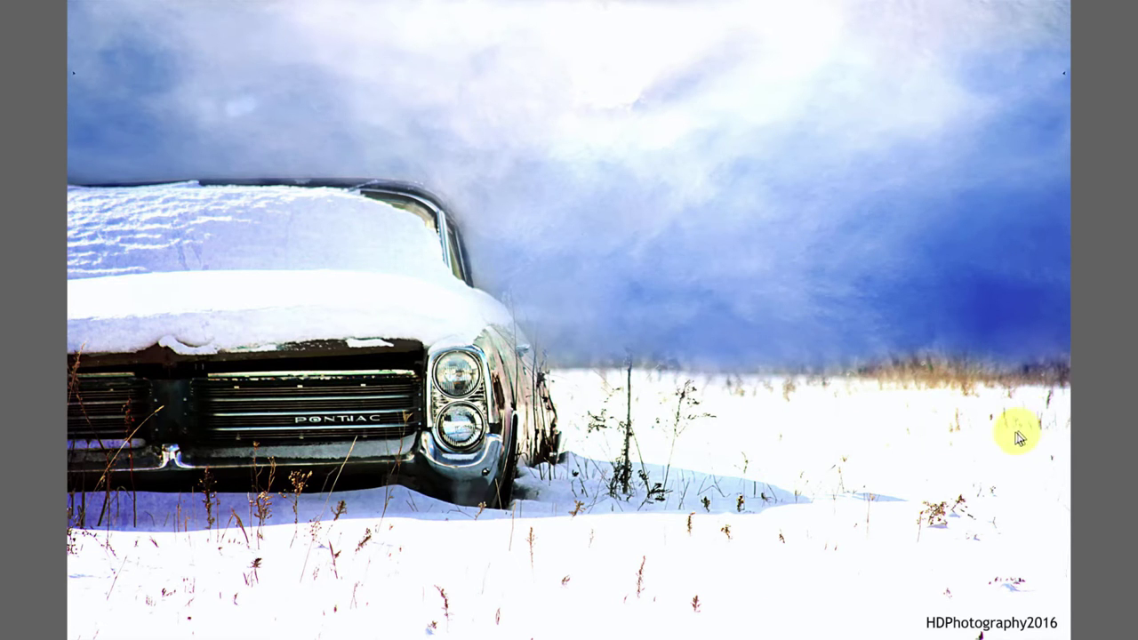
key(Escape)
right_click(322, 560)
Open entry-25-week51.jpg in Camera Raw and toggle the highlight clipping warning on the snow and sky
click(357, 289)
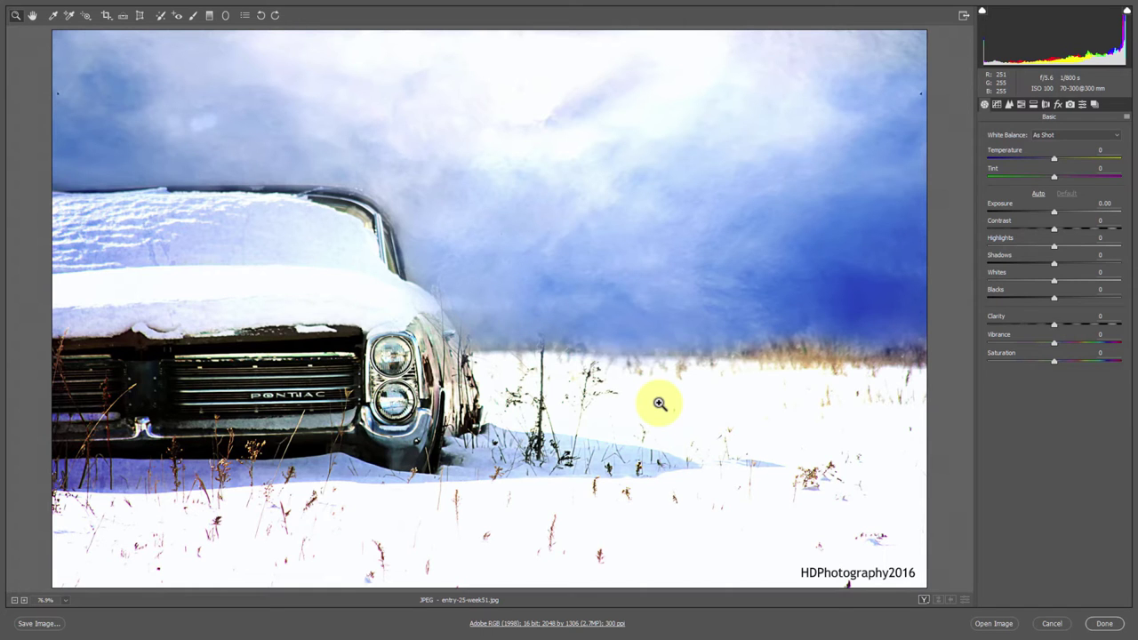
key(o)
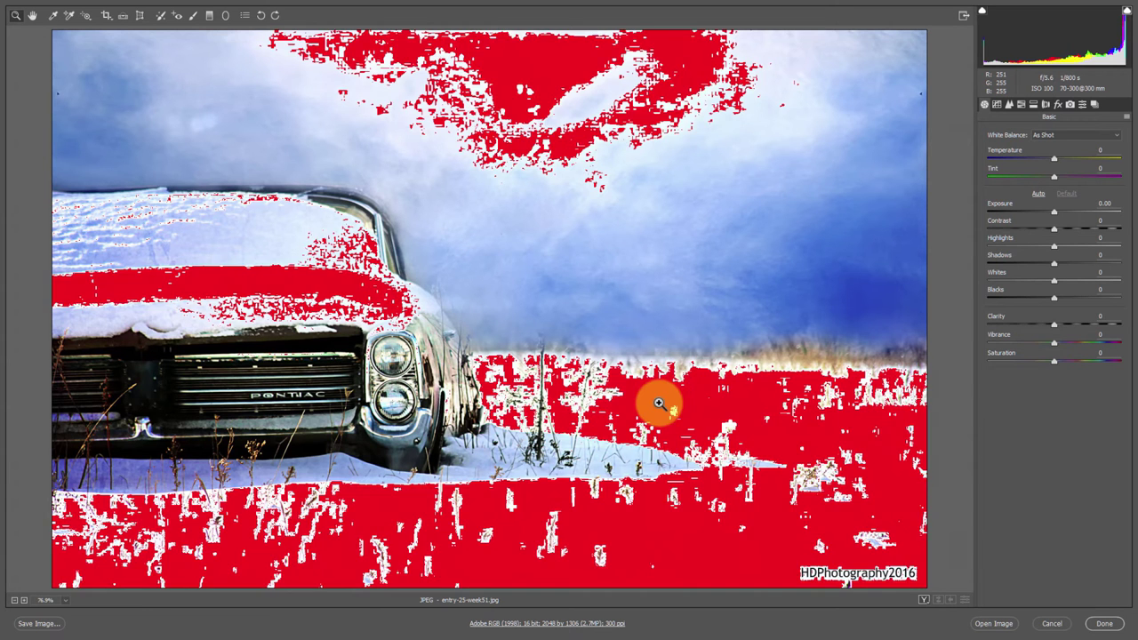
key(o)
key(o)
key(o)
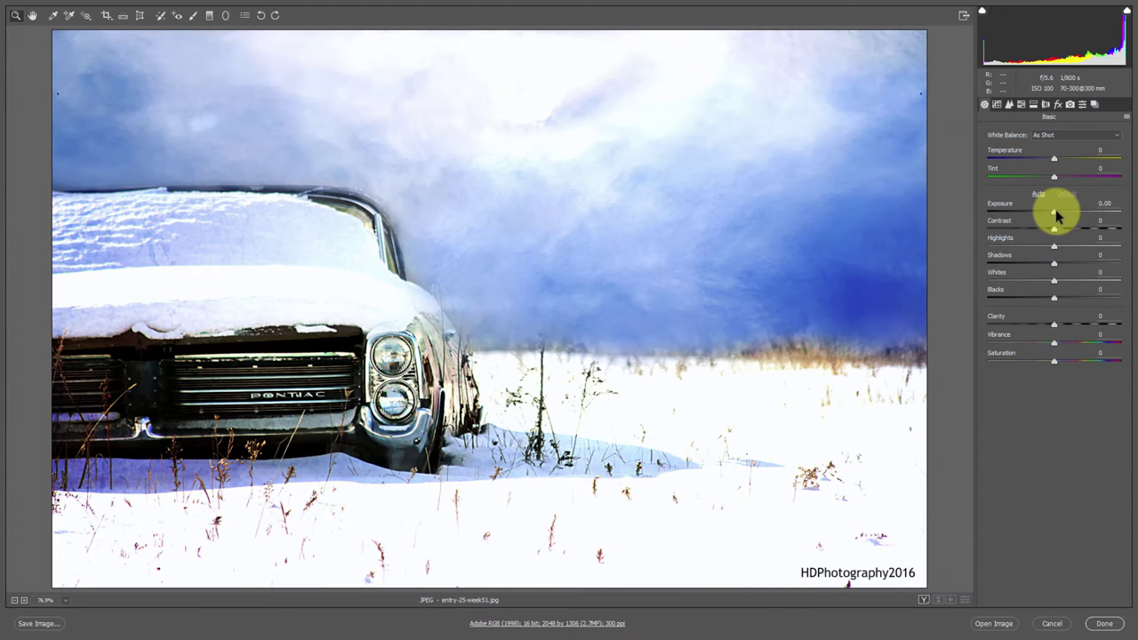
key(o)
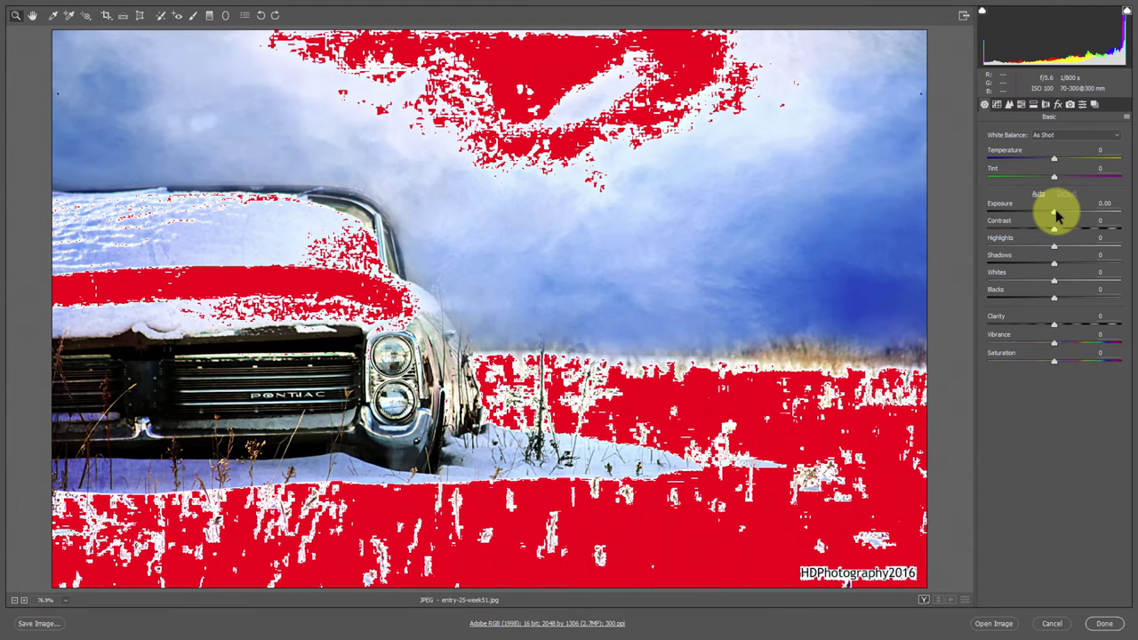
key(o)
key(o)
key(o)
key(o)
key(o)
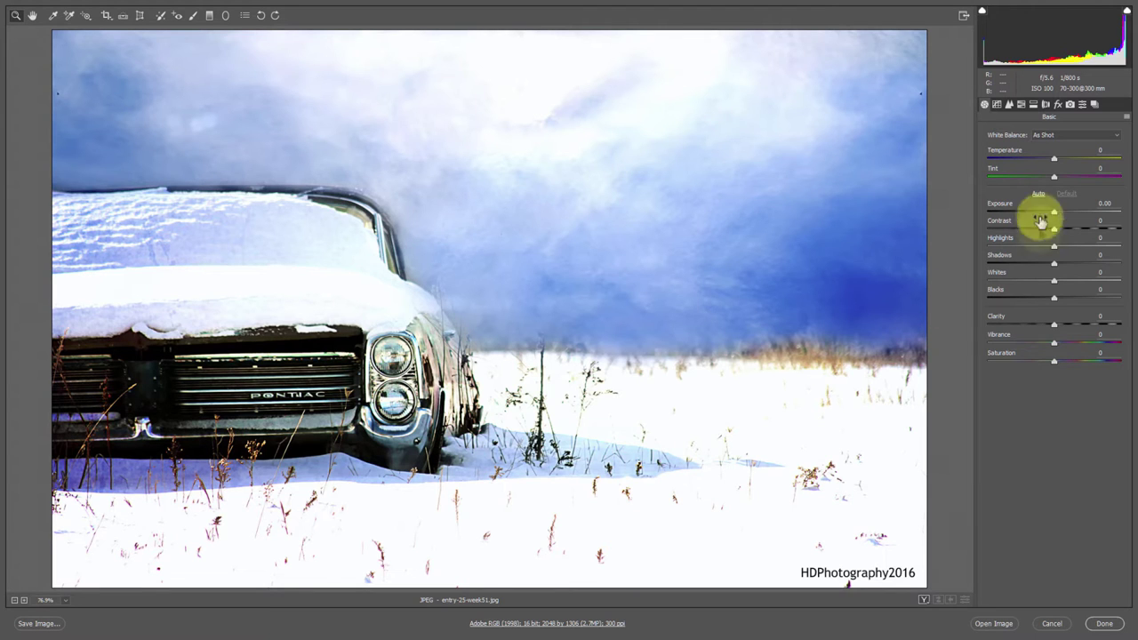
click(1054, 247)
drag(1055, 250, 970, 238)
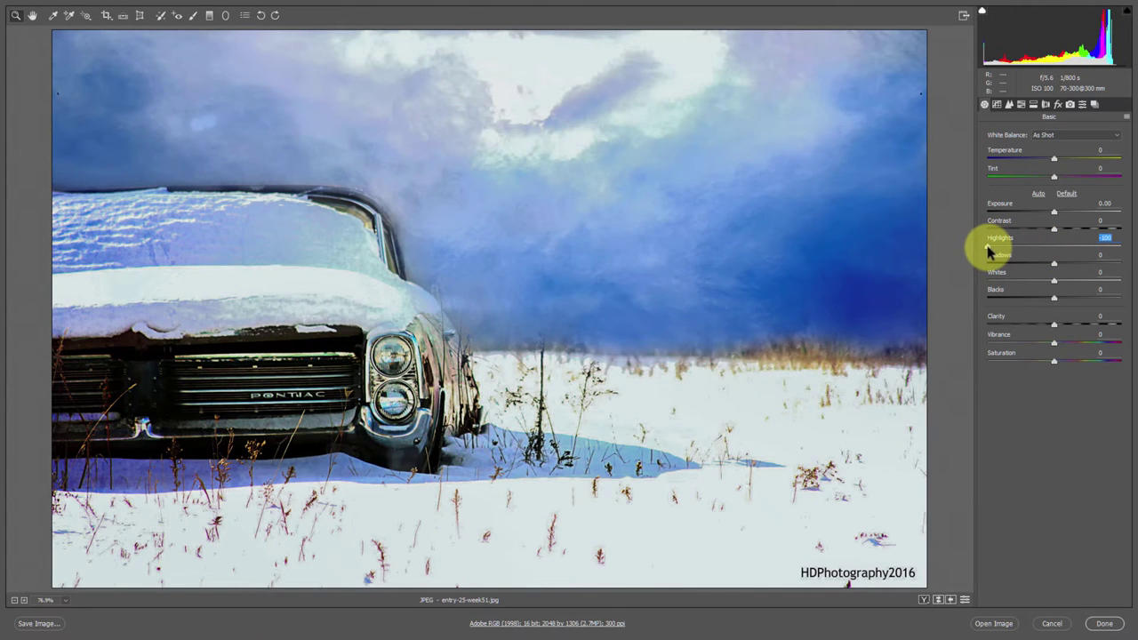
double_click(987, 248)
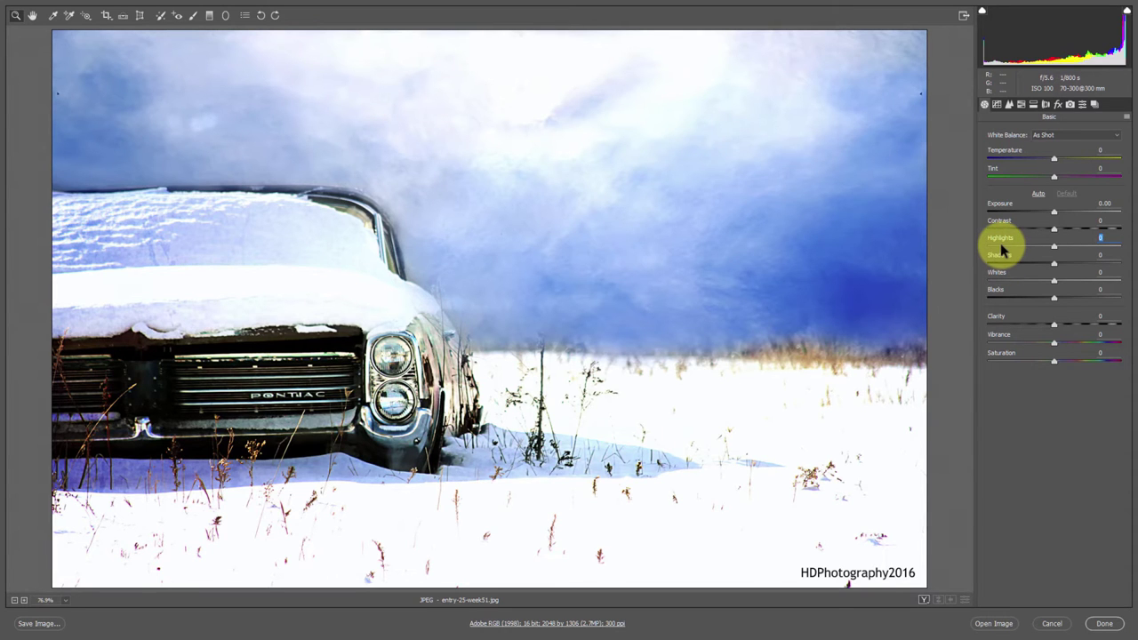
key(p)
key(p)
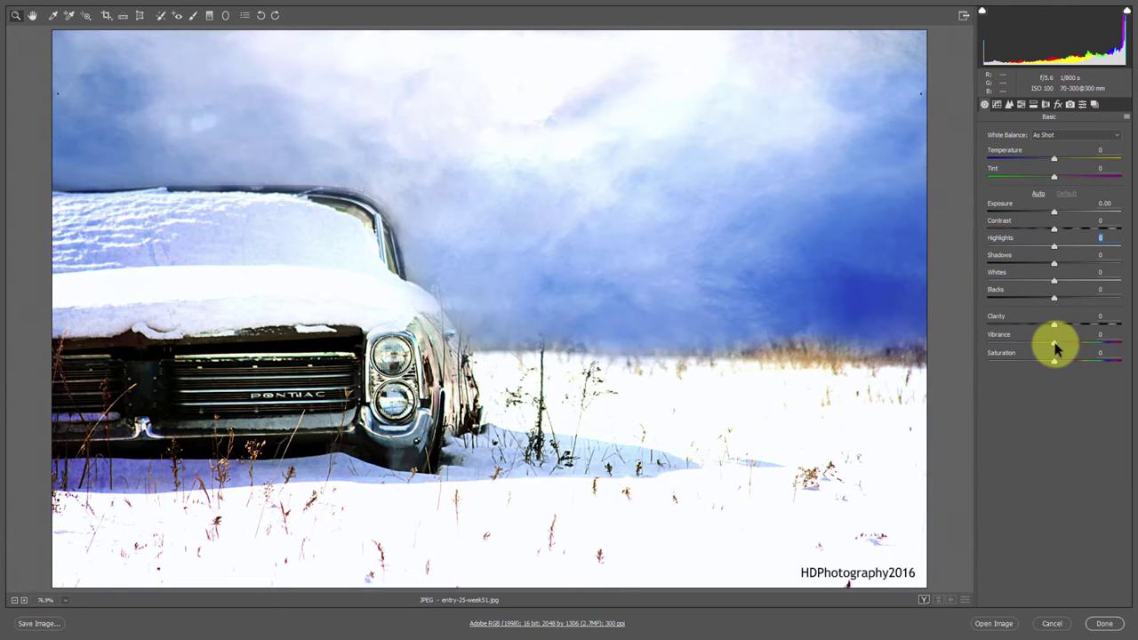
Try Vibrance -20 and Contrast -100 on the Pontiac, compare with the original, then cancel
mouse_move(1054, 343)
mouse_down()
mouse_move(1028, 347)
mouse_move(1043, 343)
mouse_up()
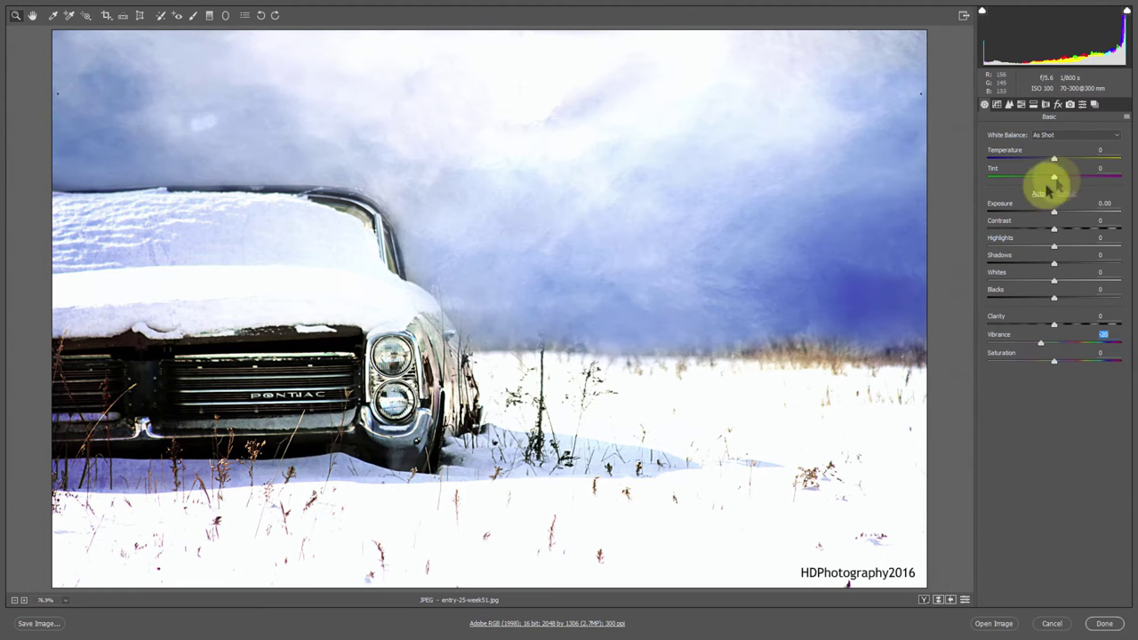
drag(1053, 229, 988, 228)
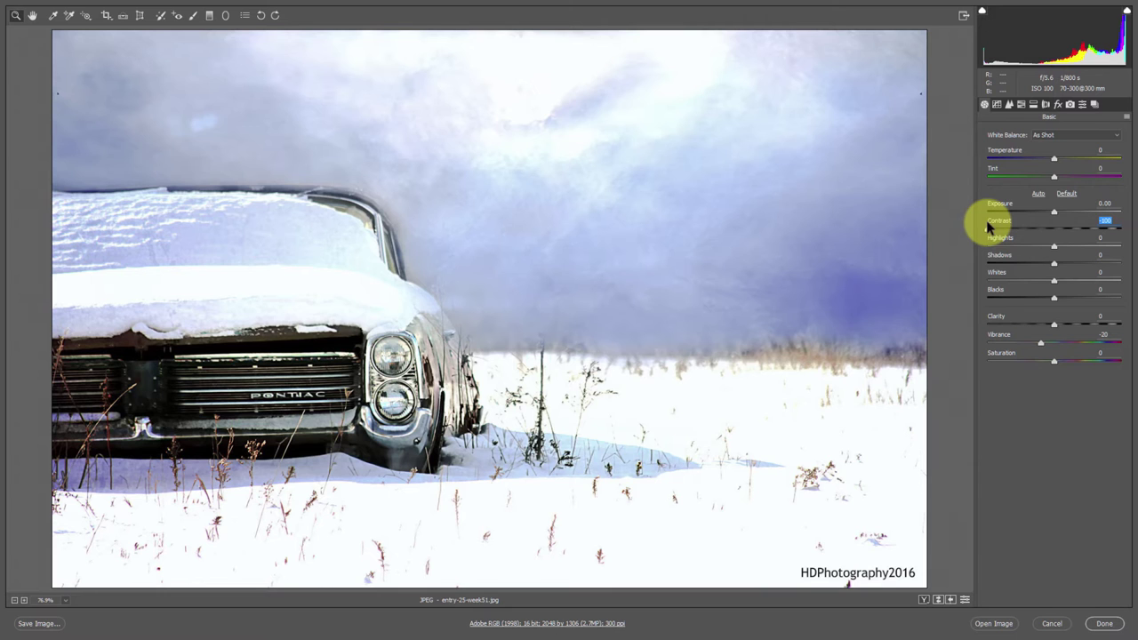
double_click(988, 228)
key(ctrl+z)
key(ctrl+z)
key(ctrl+z)
key(ctrl+z)
key(ctrl+z)
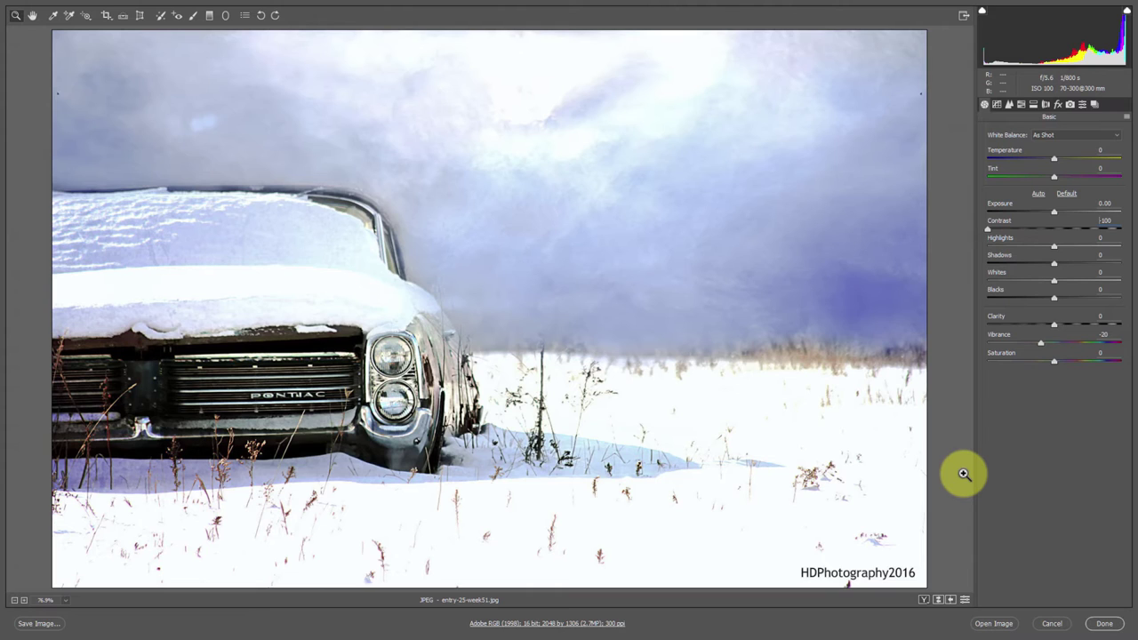
click(1062, 622)
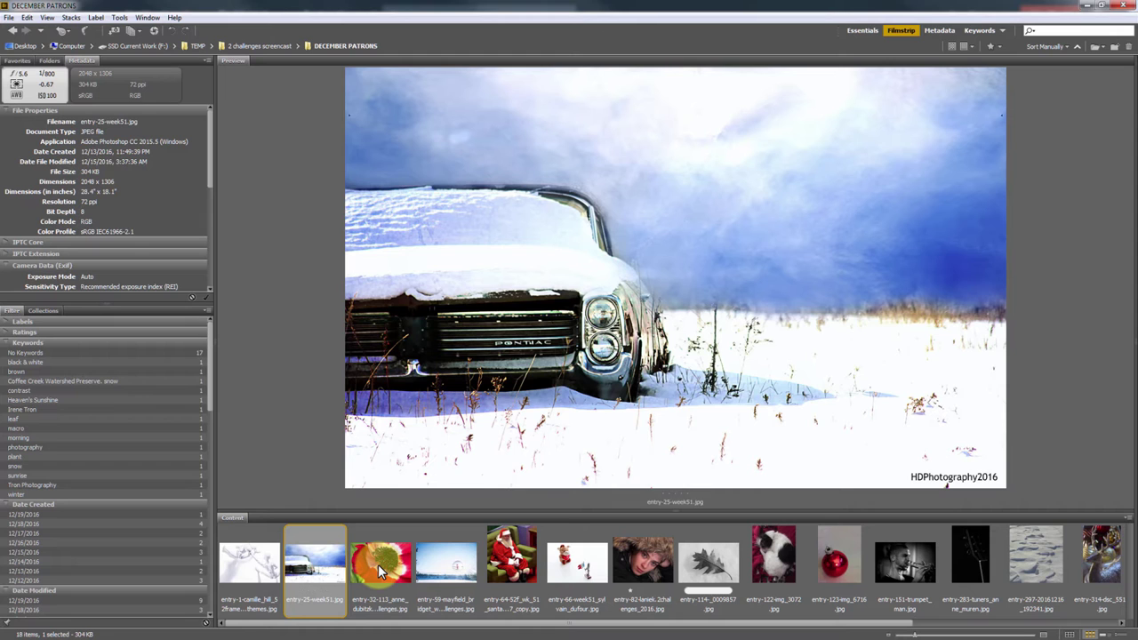
Select the red anemone entry, entry-32-113, in the filmstrip
click(378, 565)
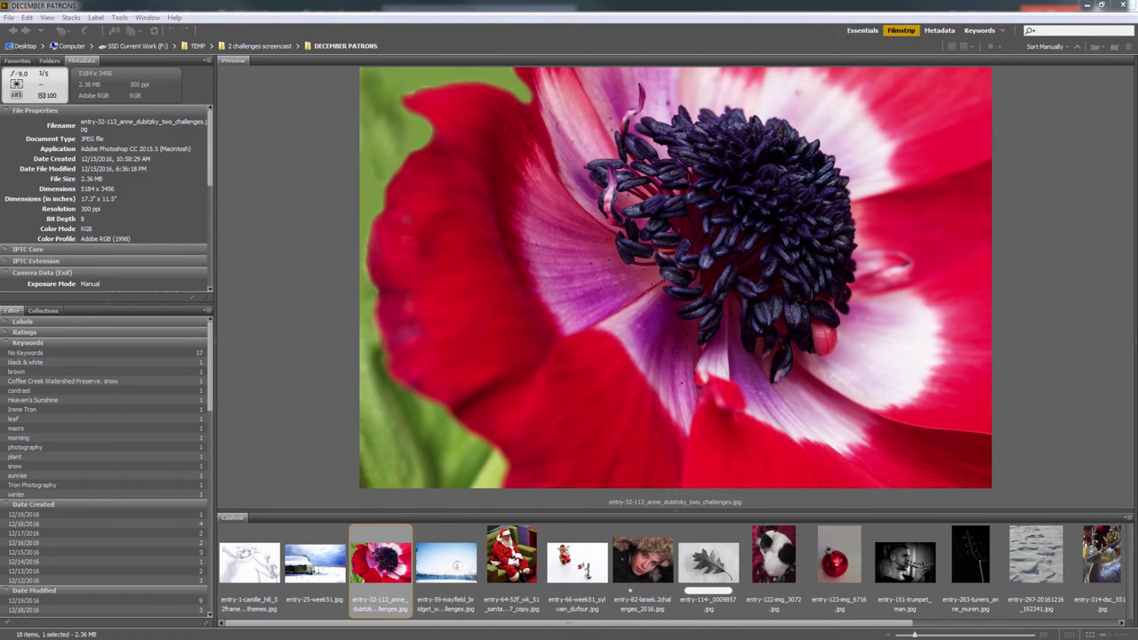
right_click(388, 552)
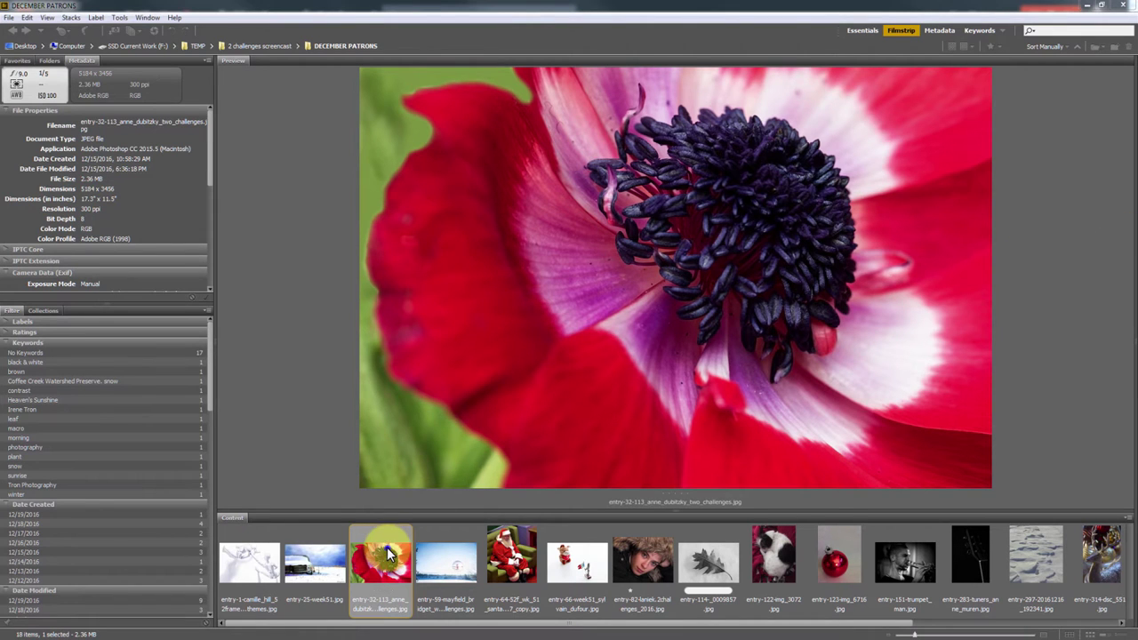
Open the anemone in Camera Raw and brush Exposure +1.00, Highlights +25, Shadows +10, Whites +20 onto the stamens
click(488, 276)
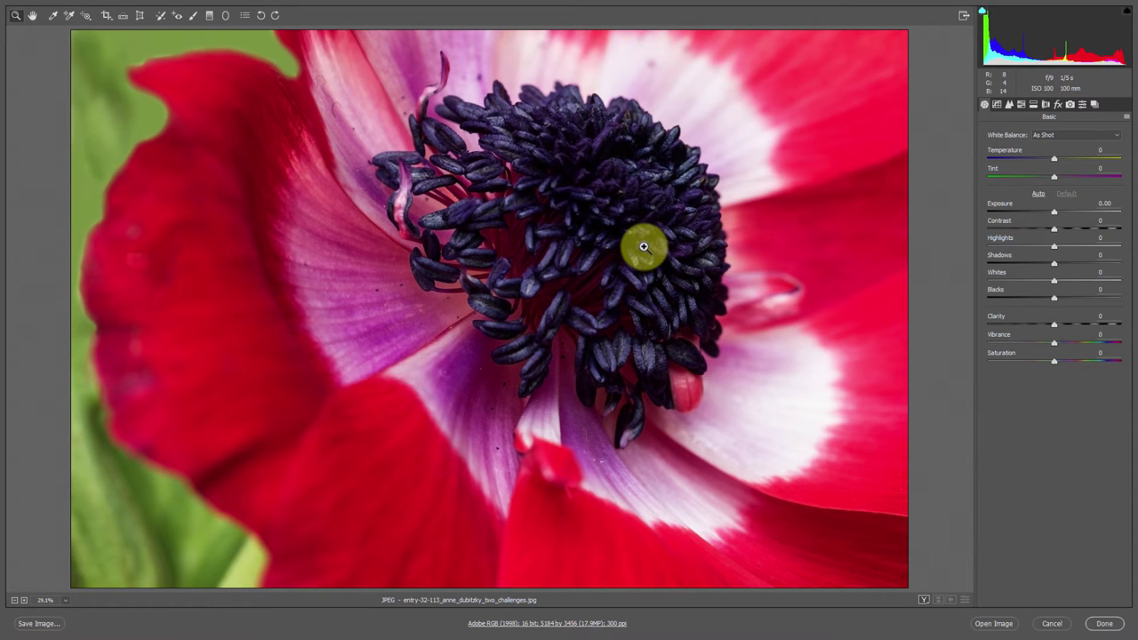
click(193, 15)
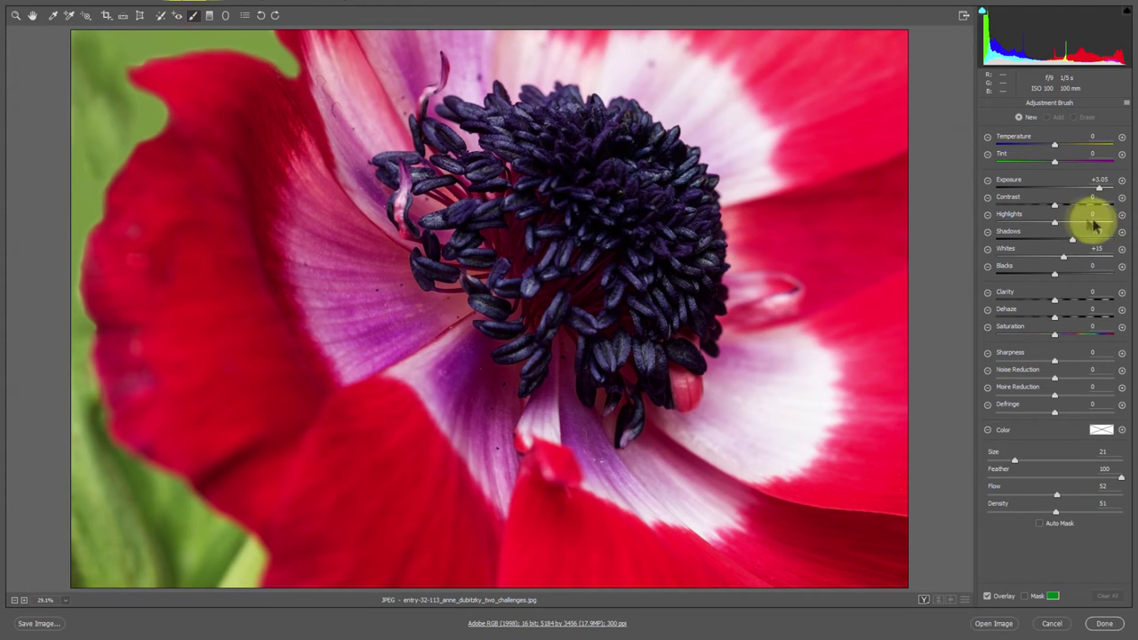
click(1122, 214)
drag(1080, 239, 1066, 259)
mouse_move(555, 161)
mouse_down()
mouse_move(543, 165)
mouse_move(599, 221)
mouse_move(648, 200)
mouse_up()
drag(1053, 186, 1084, 184)
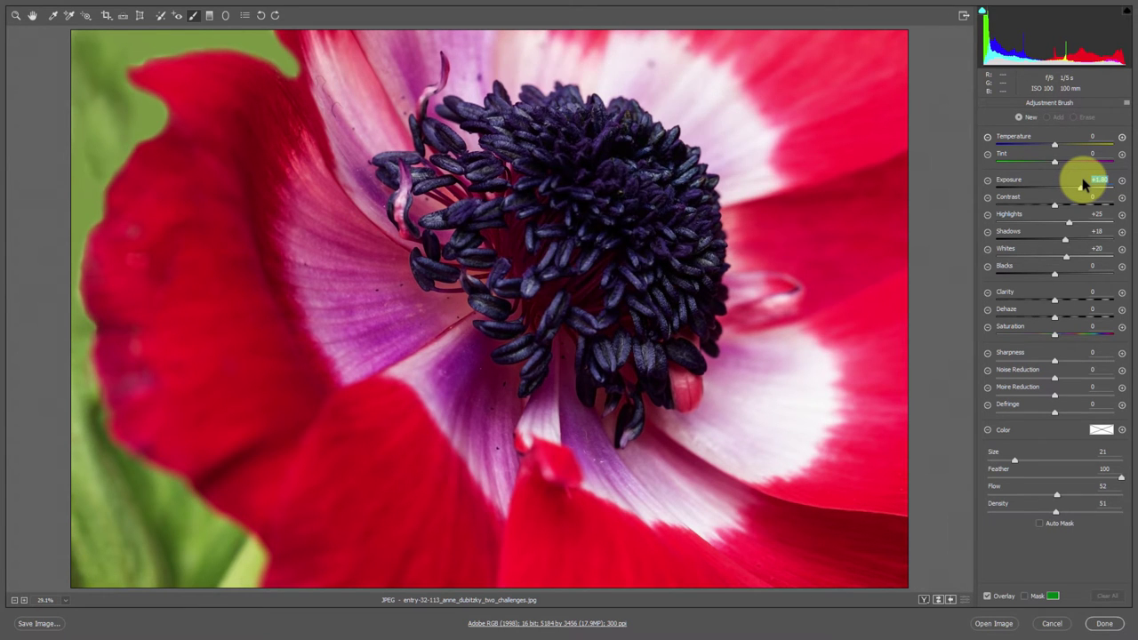
key(n)
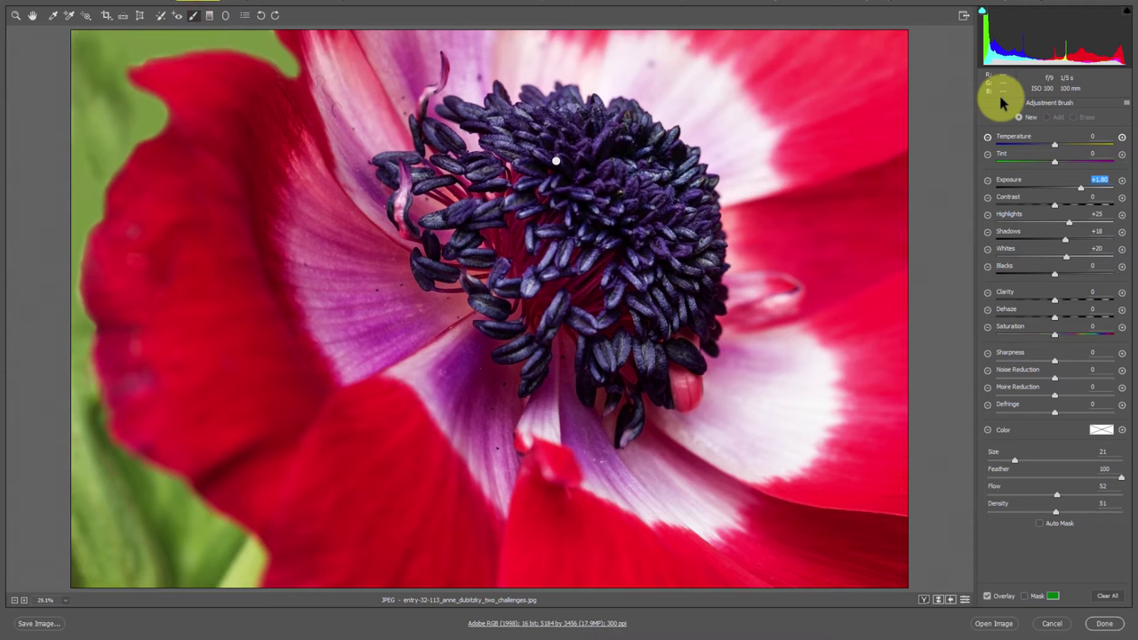
click(987, 214)
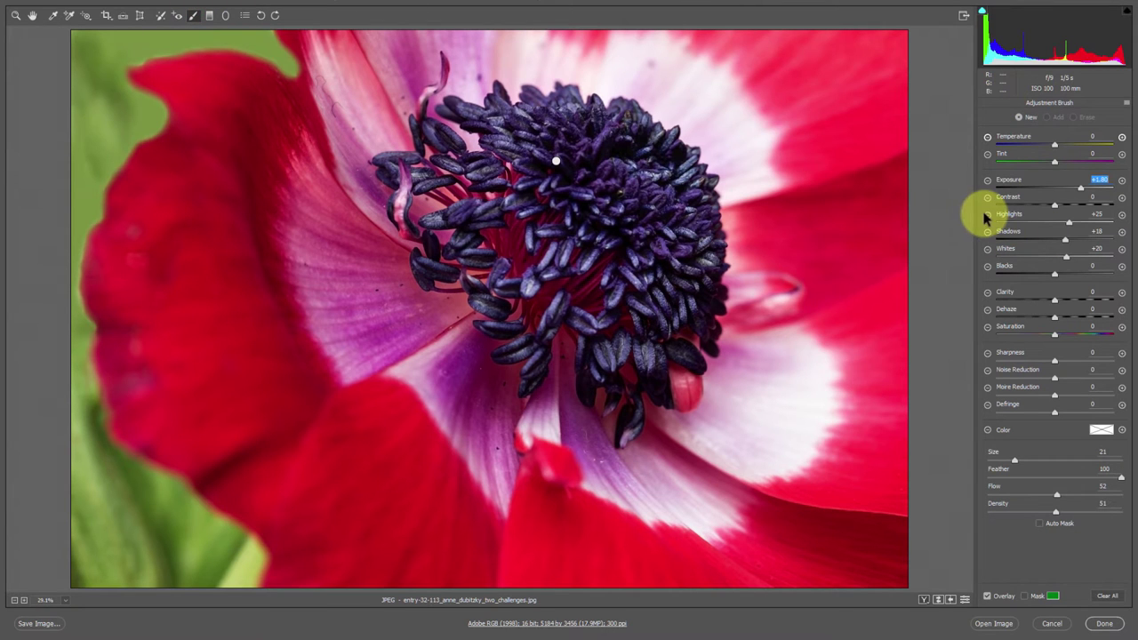
Paint a smaller brush adjustment of Highlights -25, Whites -14 over the white petal area
drag(1046, 255, 1045, 258)
key(bracketleft)
key(bracketleft)
key(bracketleft)
key(bracketleft)
drag(754, 169, 726, 116)
mouse_move(428, 382)
mouse_down()
mouse_move(434, 399)
mouse_move(523, 410)
mouse_up()
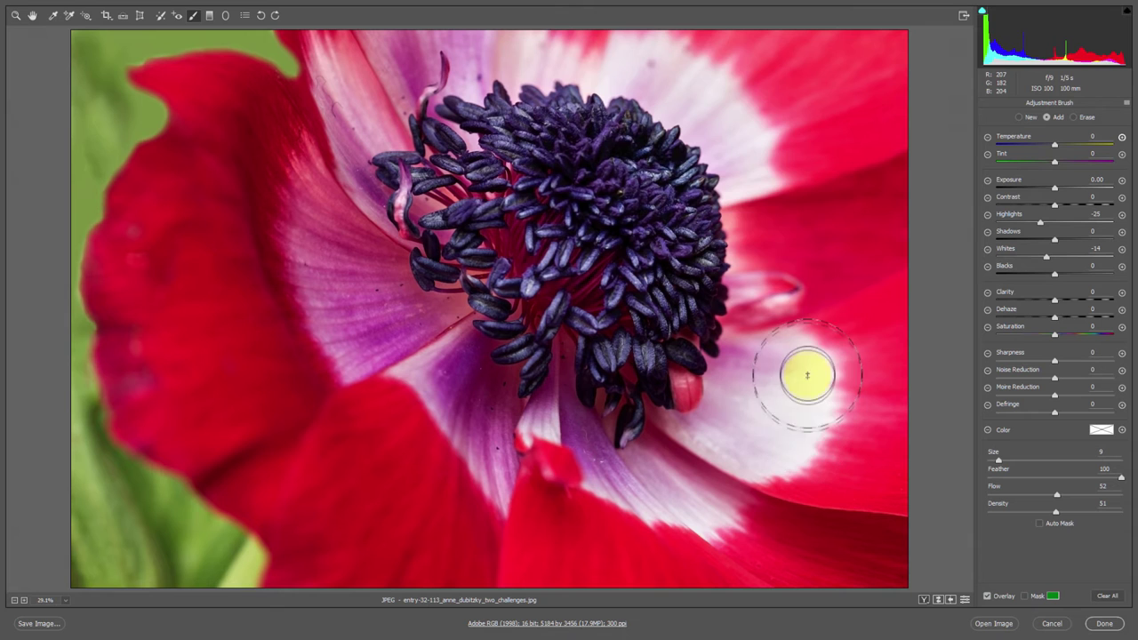
mouse_move(817, 350)
mouse_down()
mouse_move(833, 381)
mouse_move(783, 452)
mouse_move(685, 492)
mouse_up()
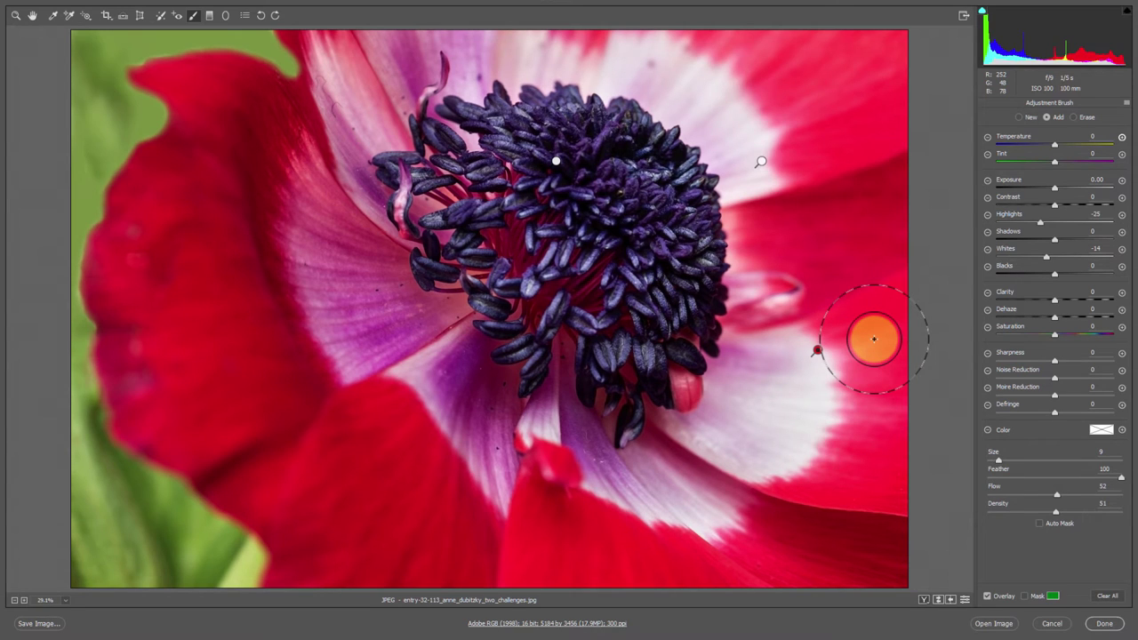
Remove and restore the brush adjustments to compare before and after
key(Delete)
key(ctrl+z)
key(Delete)
Return to Bridge and view the snow-globe elf photo in full-screen preview
click(1054, 621)
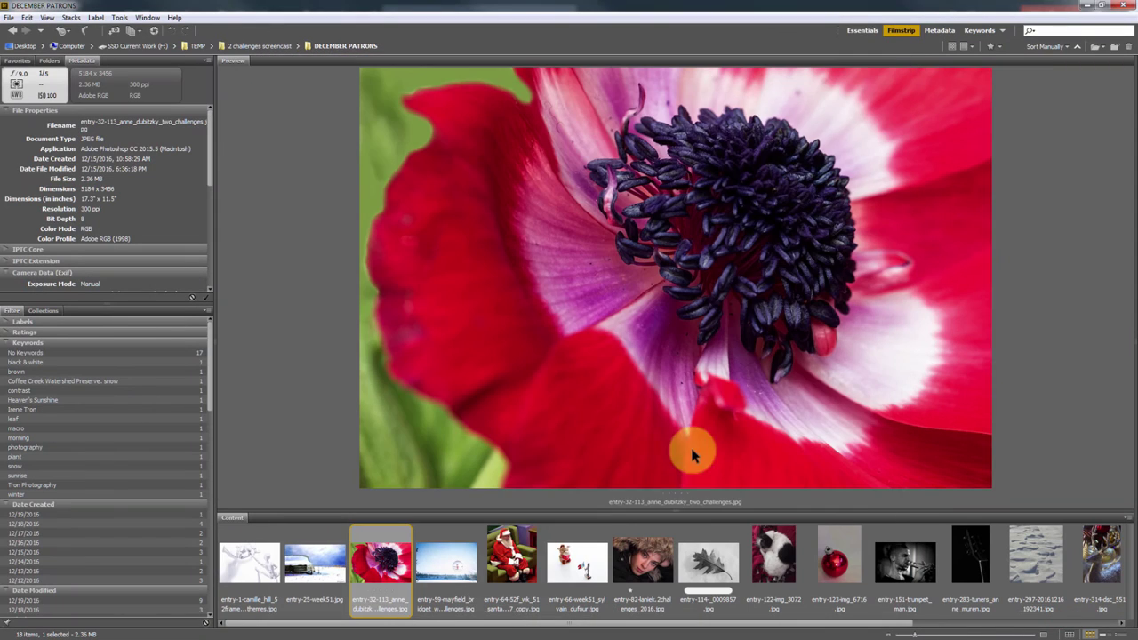
click(458, 575)
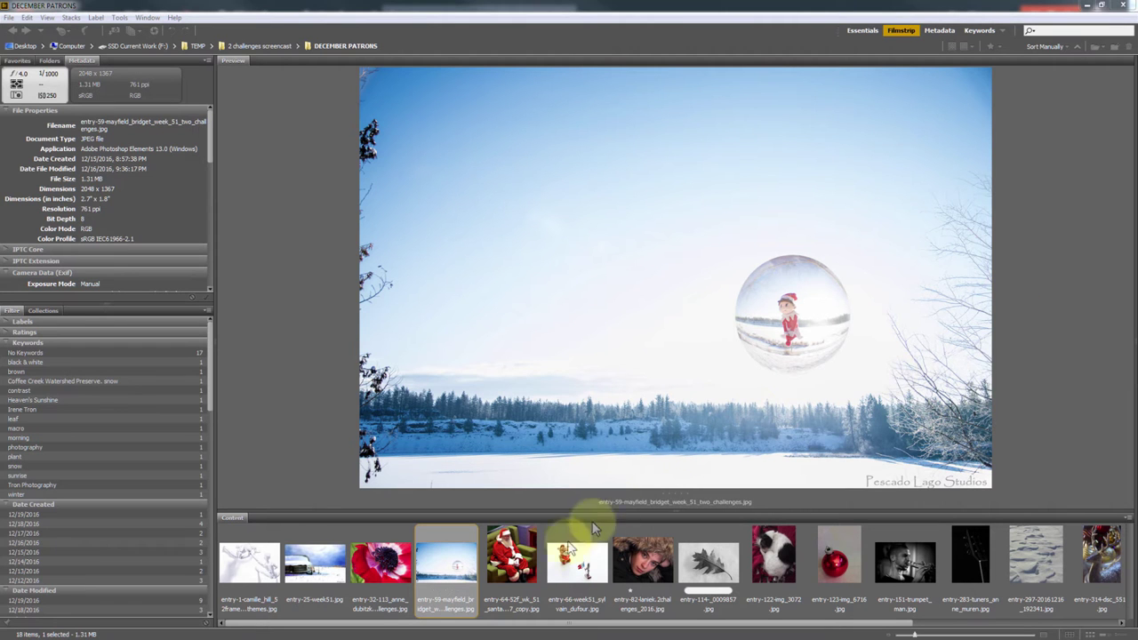
click(448, 569)
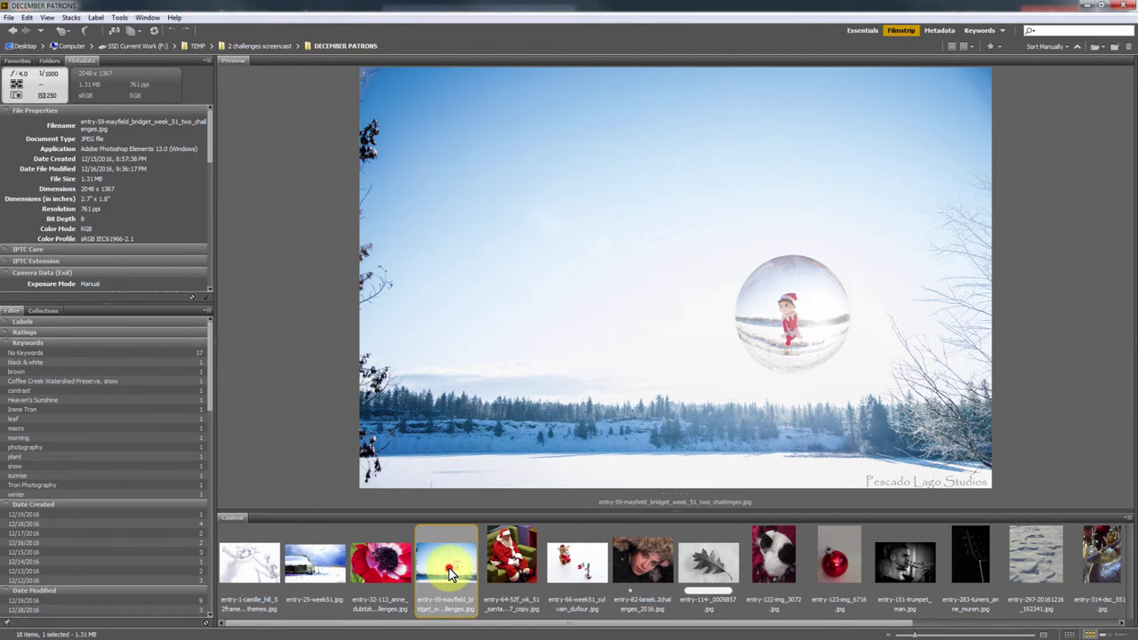
key(space)
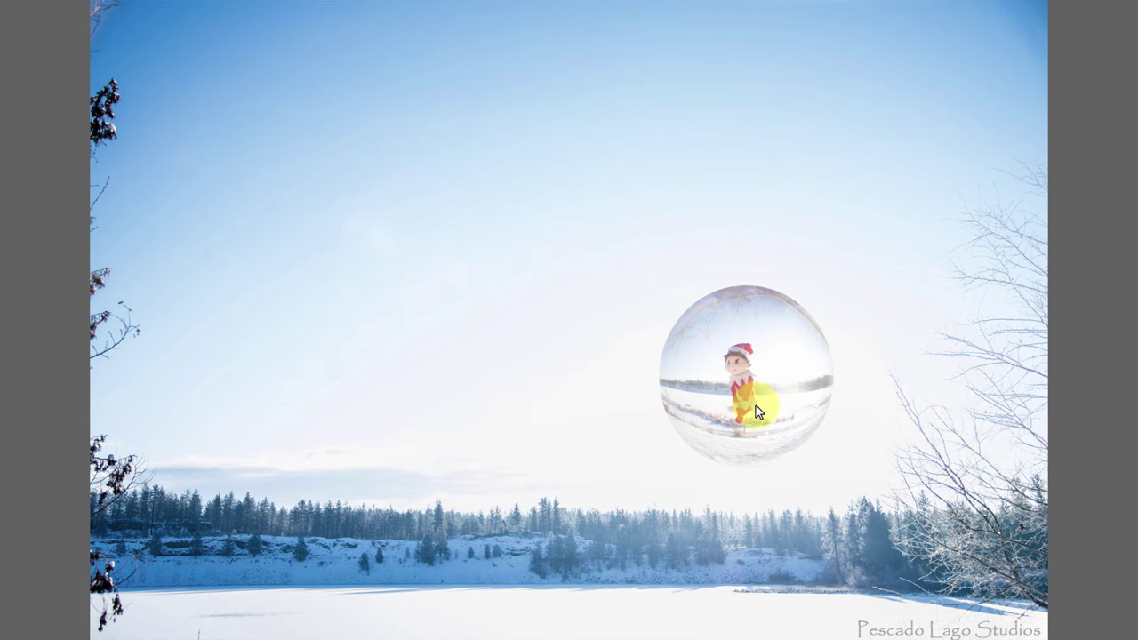
key(space)
Open the snow-globe photo in Camera Raw, trying and then resetting global Highlights
right_click(454, 556)
click(505, 287)
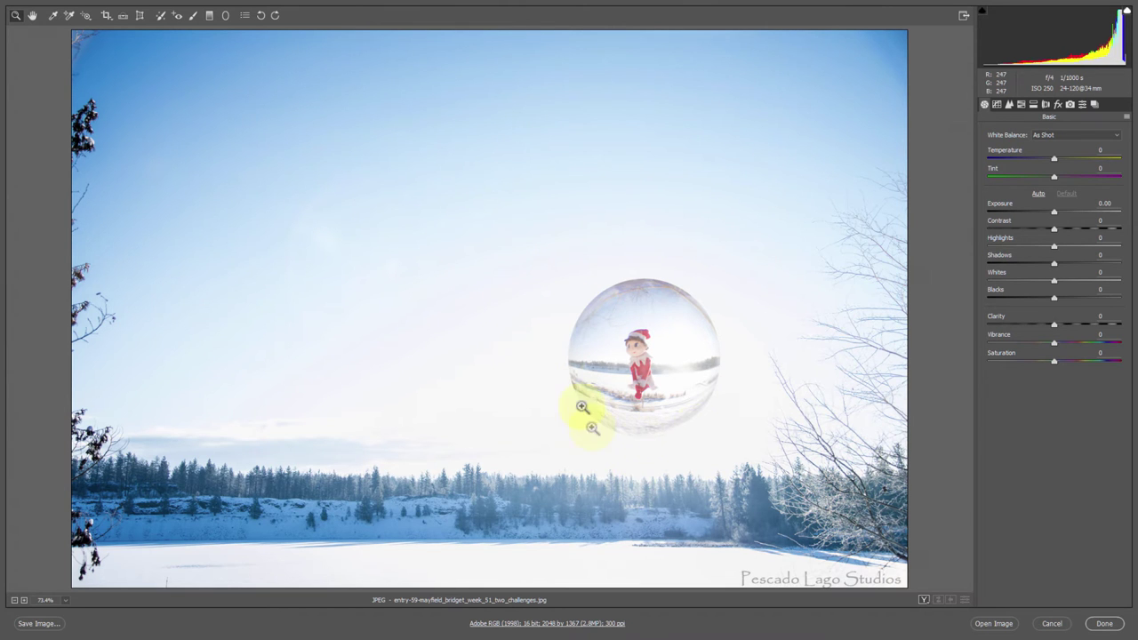
drag(1006, 247, 1005, 244)
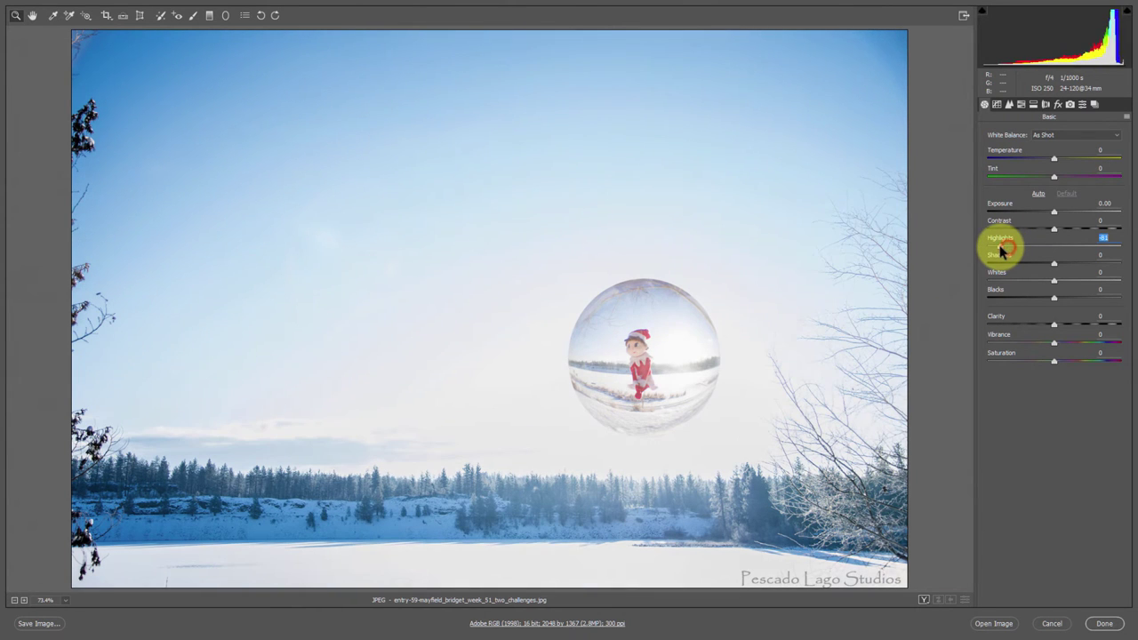
double_click(987, 245)
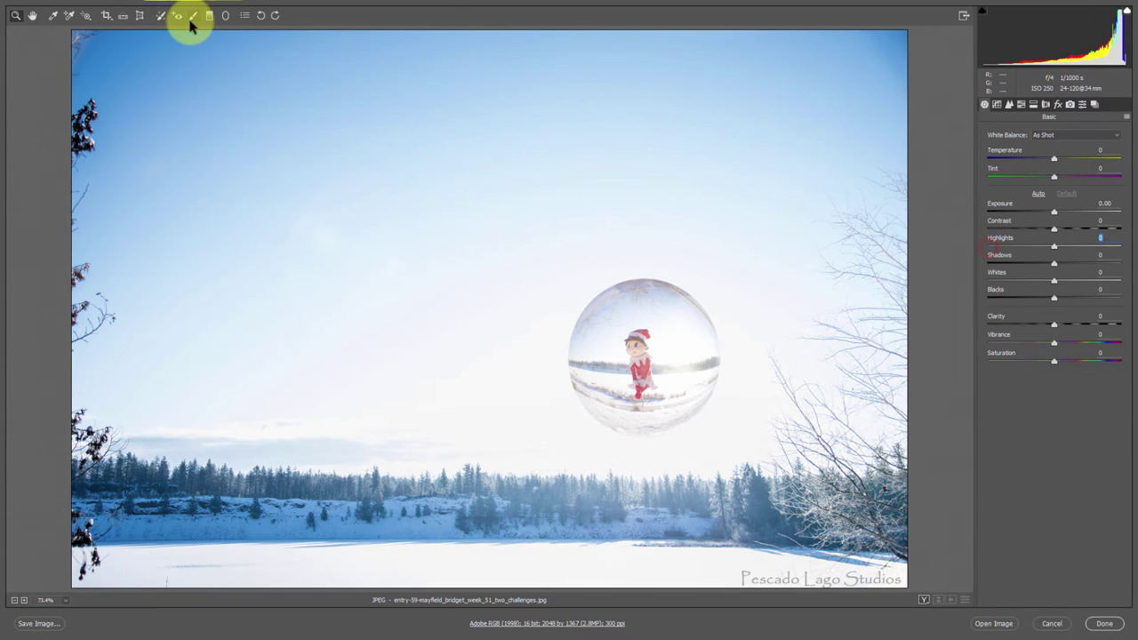
Brush the elf globe with Exposure -1.15, Contrast +21, Highlights -57, Clarity +12, Dehaze +41
click(193, 15)
mouse_move(1028, 232)
mouse_down()
mouse_move(1016, 223)
mouse_move(1033, 255)
mouse_up()
click(1020, 256)
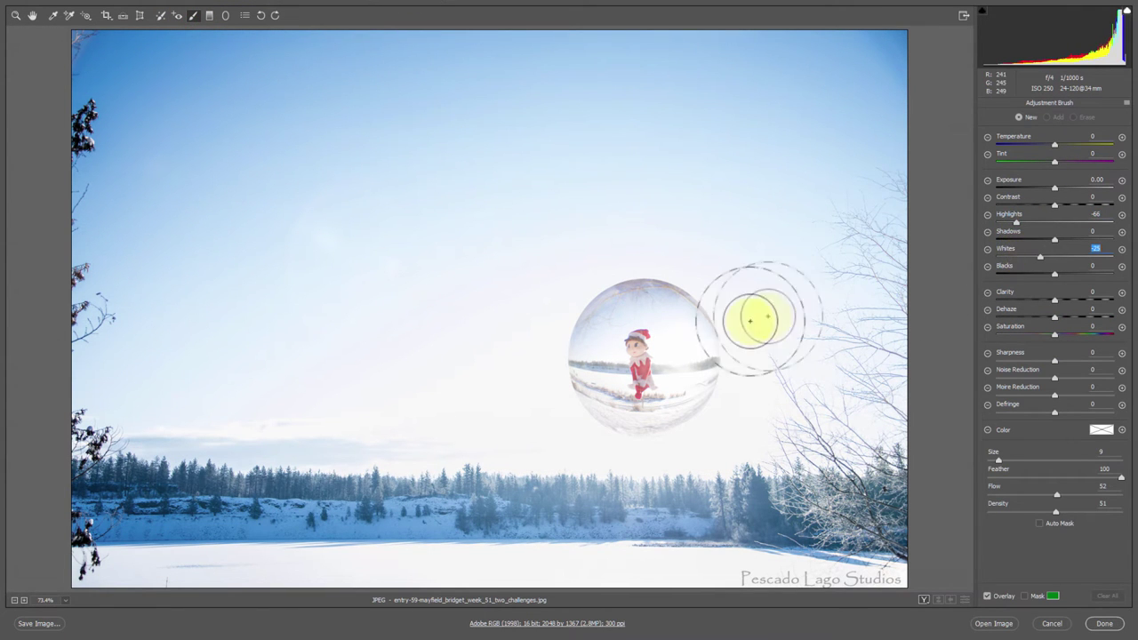
drag(1054, 208, 1067, 206)
mouse_move(686, 330)
mouse_down()
mouse_move(633, 387)
mouse_move(609, 381)
mouse_move(621, 363)
mouse_move(666, 381)
mouse_up()
drag(1048, 183, 1042, 189)
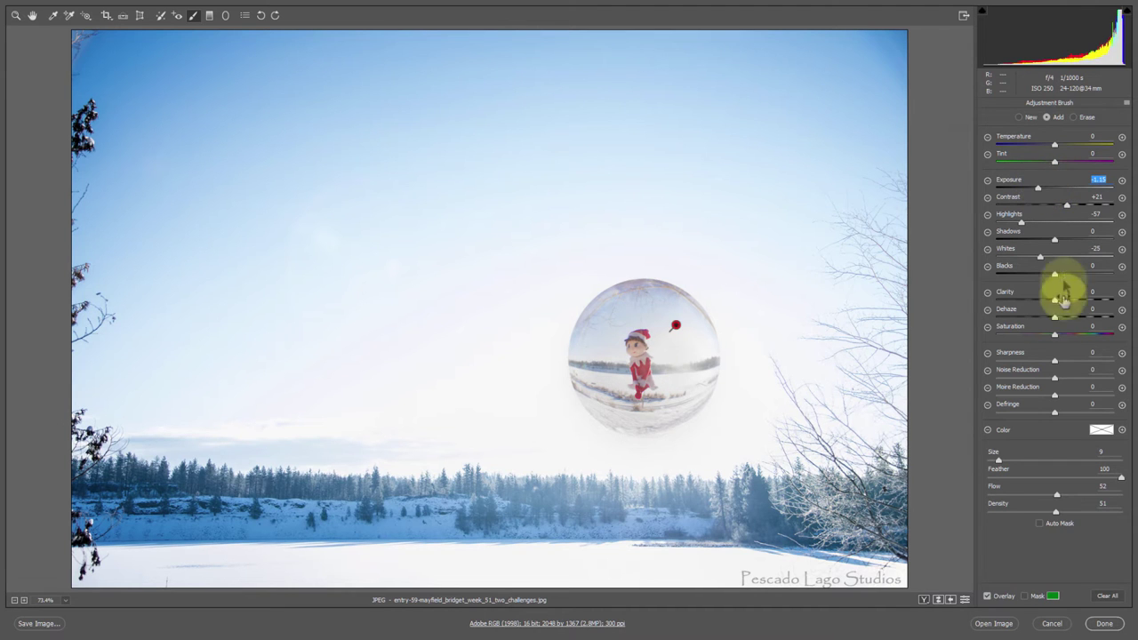
mouse_move(1056, 317)
mouse_down()
mouse_move(1079, 311)
mouse_move(1062, 300)
mouse_up()
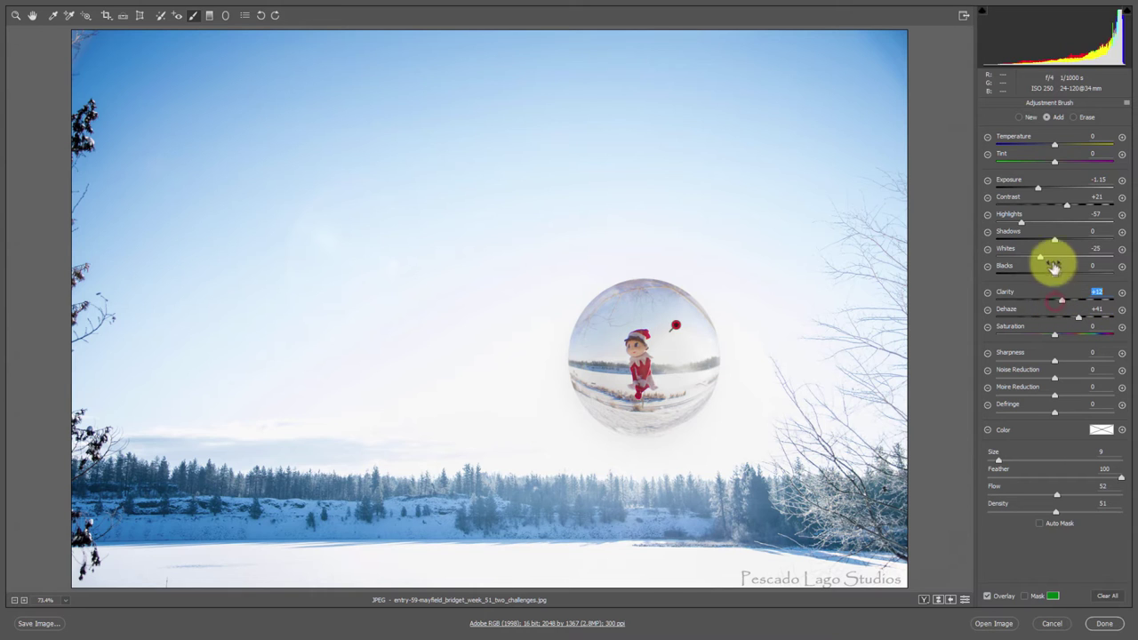
drag(1040, 256, 1096, 253)
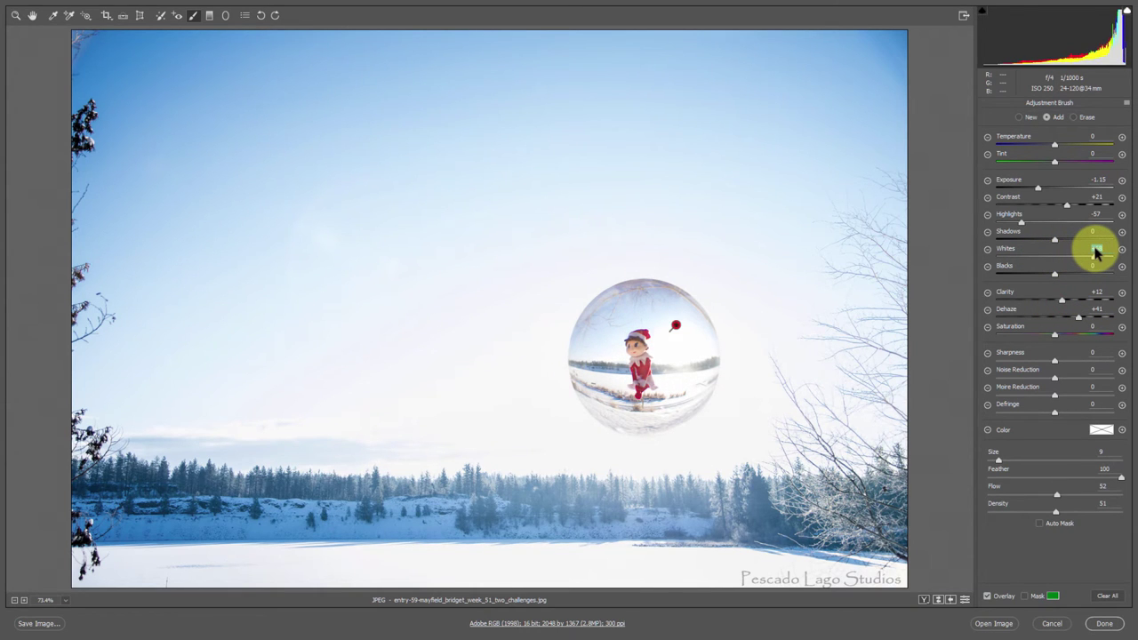
Paint a new Whites +68 brush adjustment along the treeline, resizing the brush from 25 to 8
key(Delete)
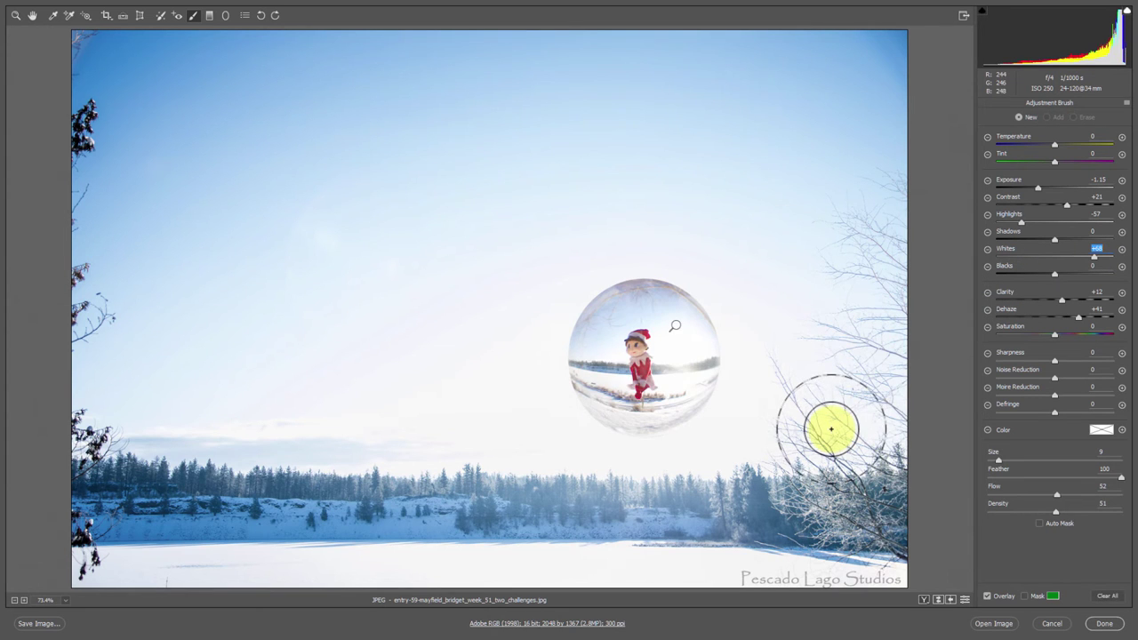
key(ctrl+z)
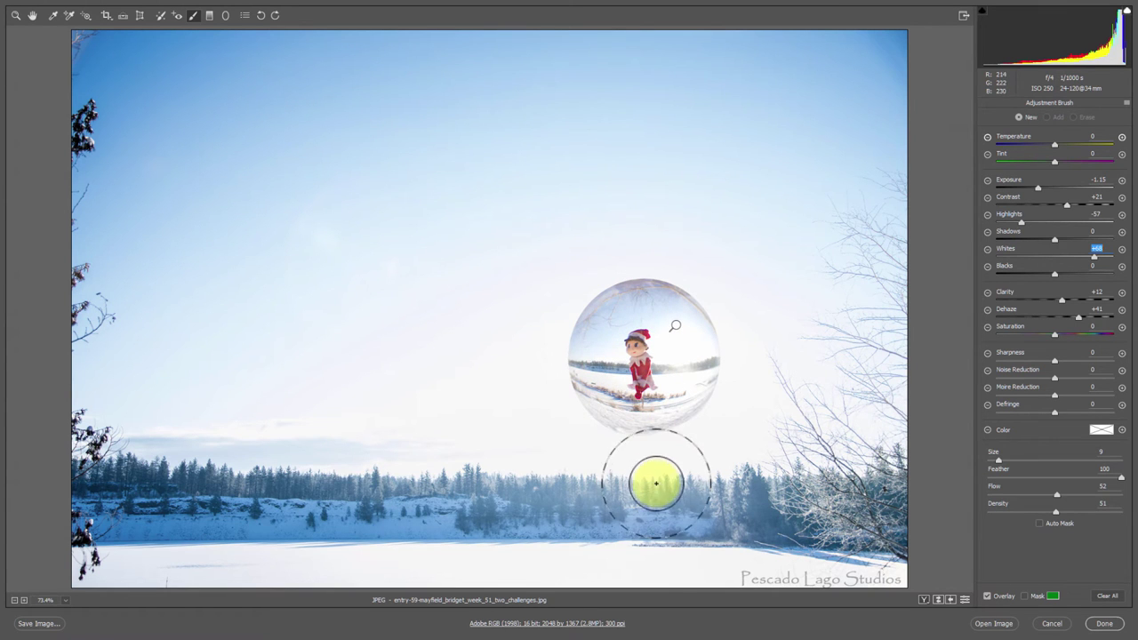
drag(708, 497, 482, 485)
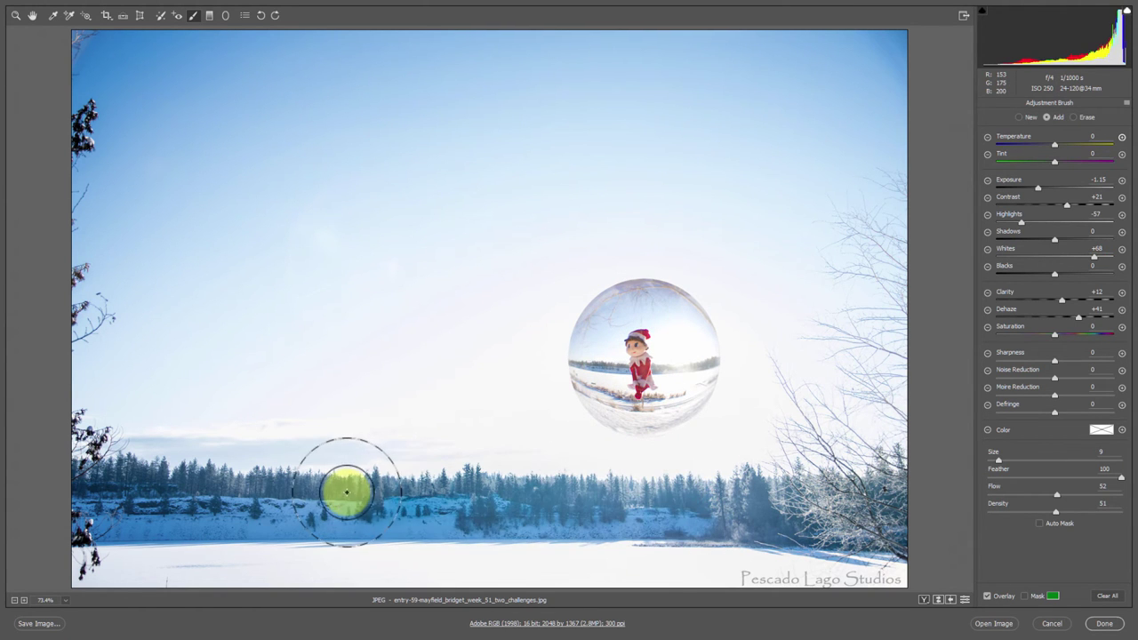
key(bracketright)
key(bracketright)
key(bracketright)
key(bracketright)
key(bracketright)
key(bracketright)
key(bracketright)
key(bracketright)
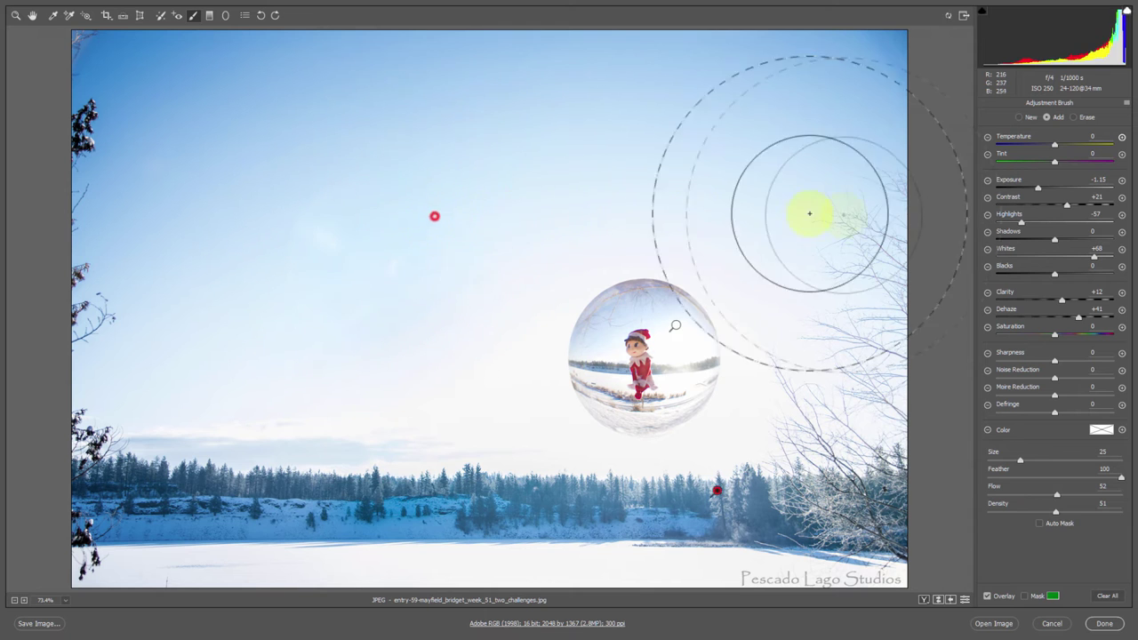
mouse_move(520, 515)
mouse_down()
mouse_move(262, 483)
mouse_move(178, 498)
mouse_up()
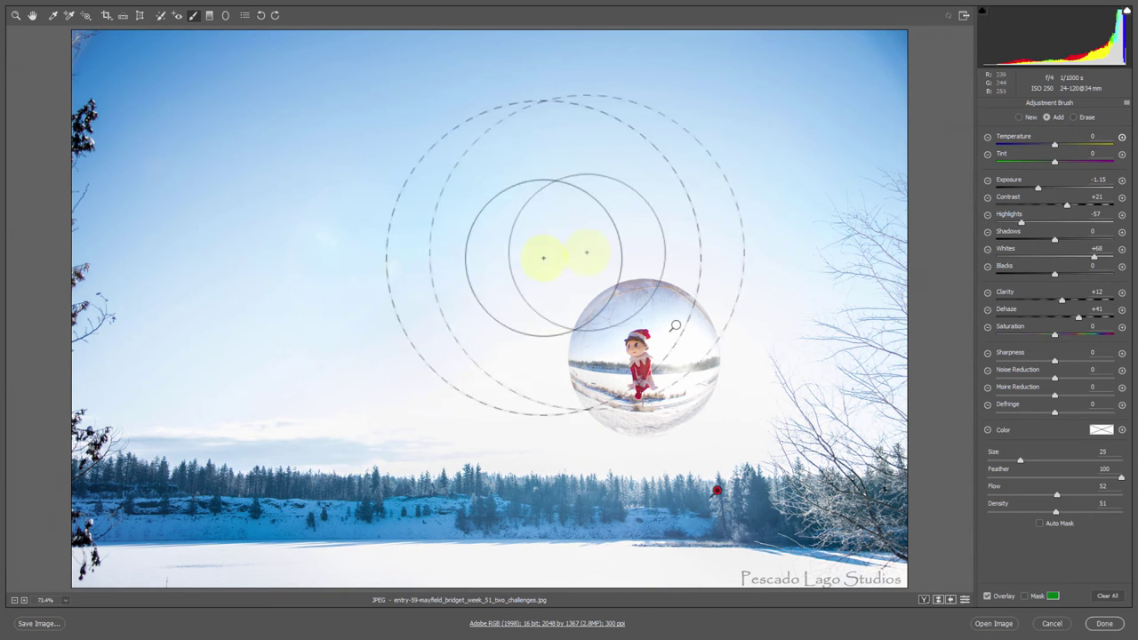
key(bracketleft)
key(bracketleft)
key(bracketleft)
key(bracketleft)
key(bracketleft)
key(bracketleft)
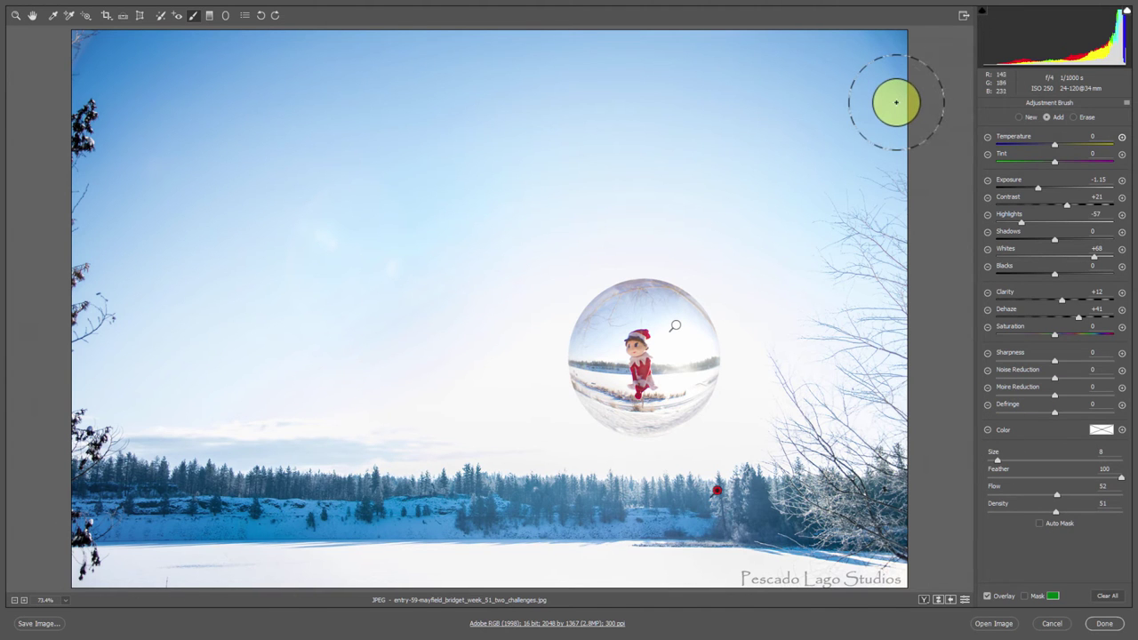
Preview Vibrance and Saturation at -15 against the original, then cancel all snow-globe edits
key(z)
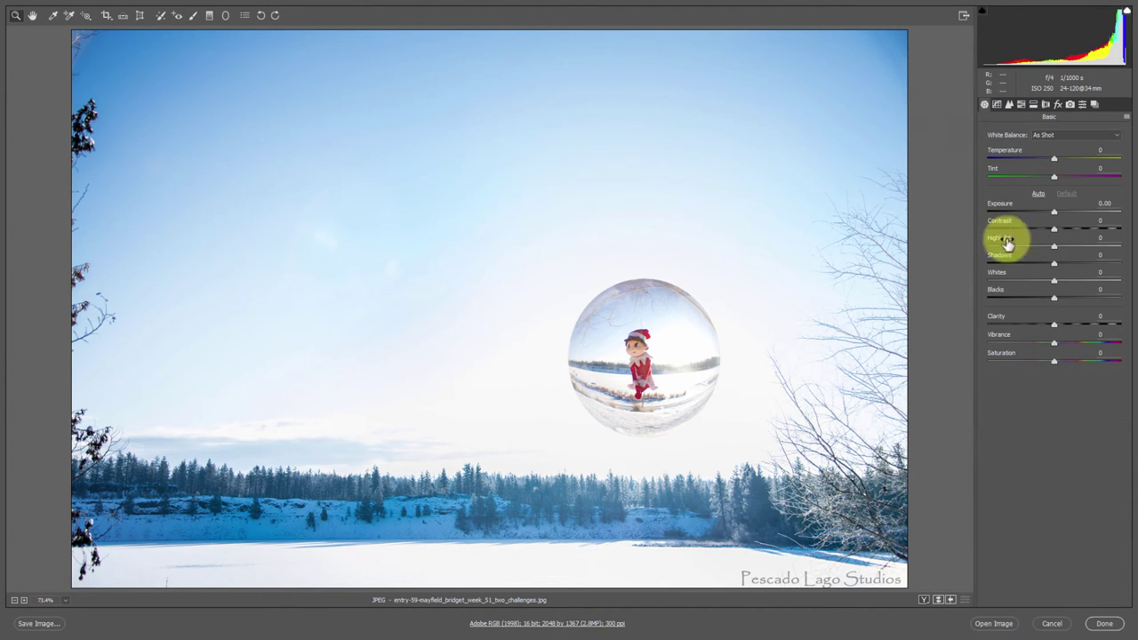
mouse_move(1047, 357)
mouse_down()
mouse_move(1038, 357)
mouse_move(1046, 338)
mouse_move(1045, 348)
mouse_up()
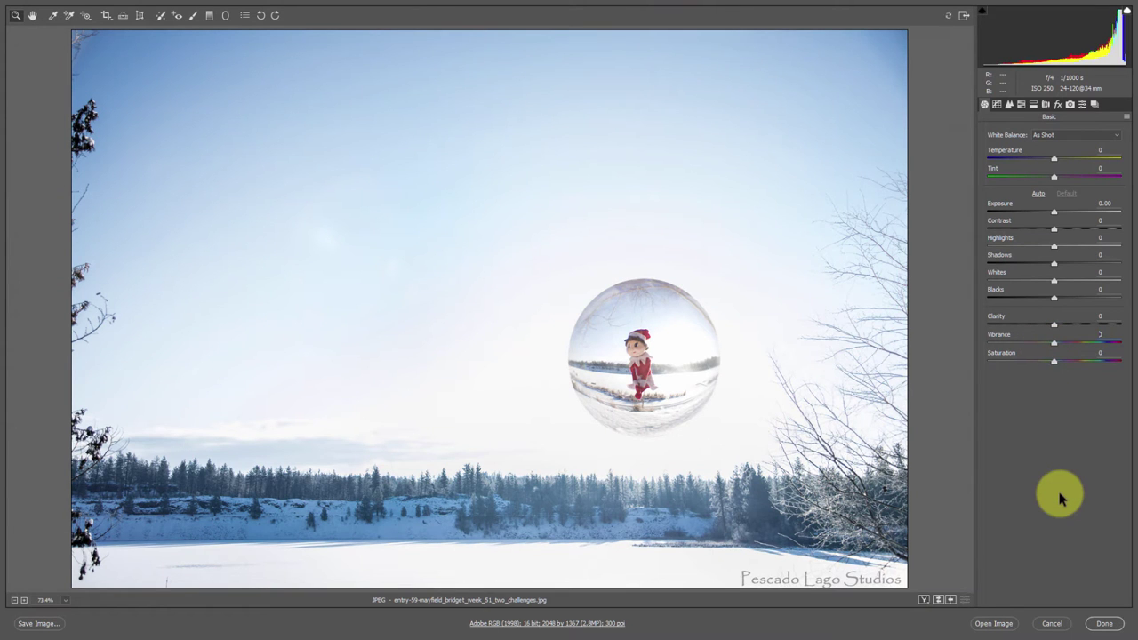
key(ctrl+alt+z)
key(ctrl+alt+z)
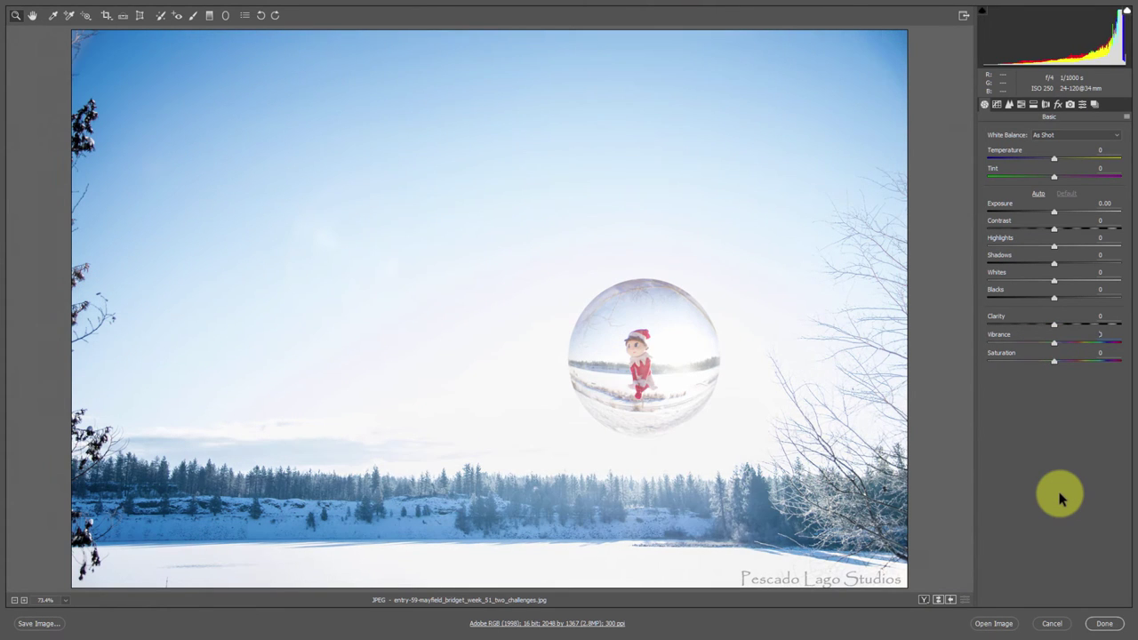
key(ctrl+shift+z)
key(ctrl+shift+z)
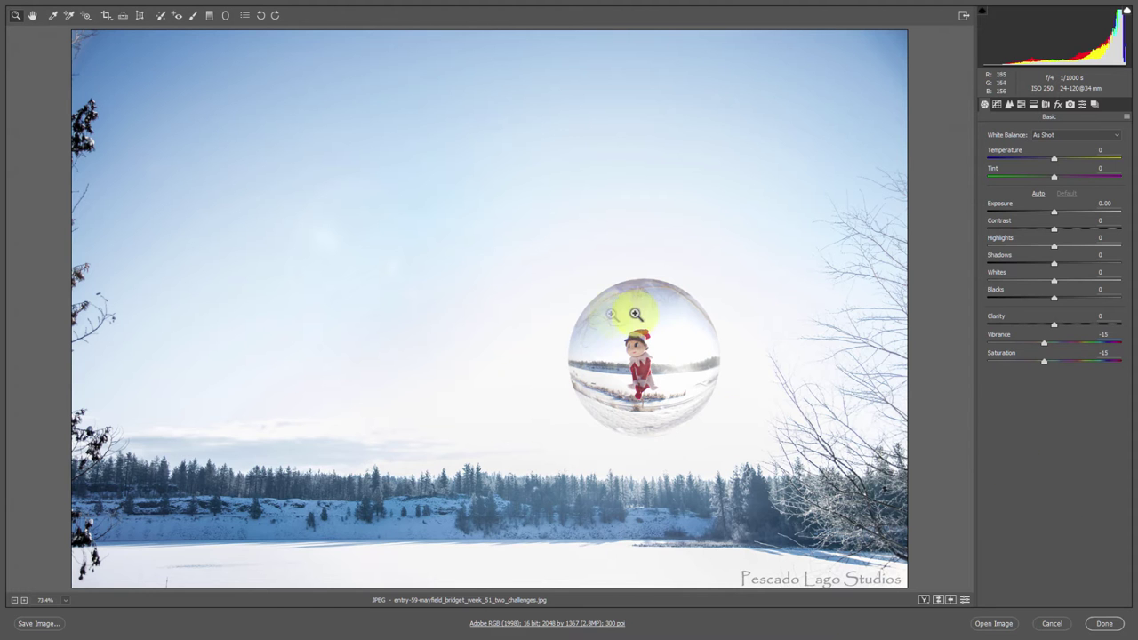
click(1054, 622)
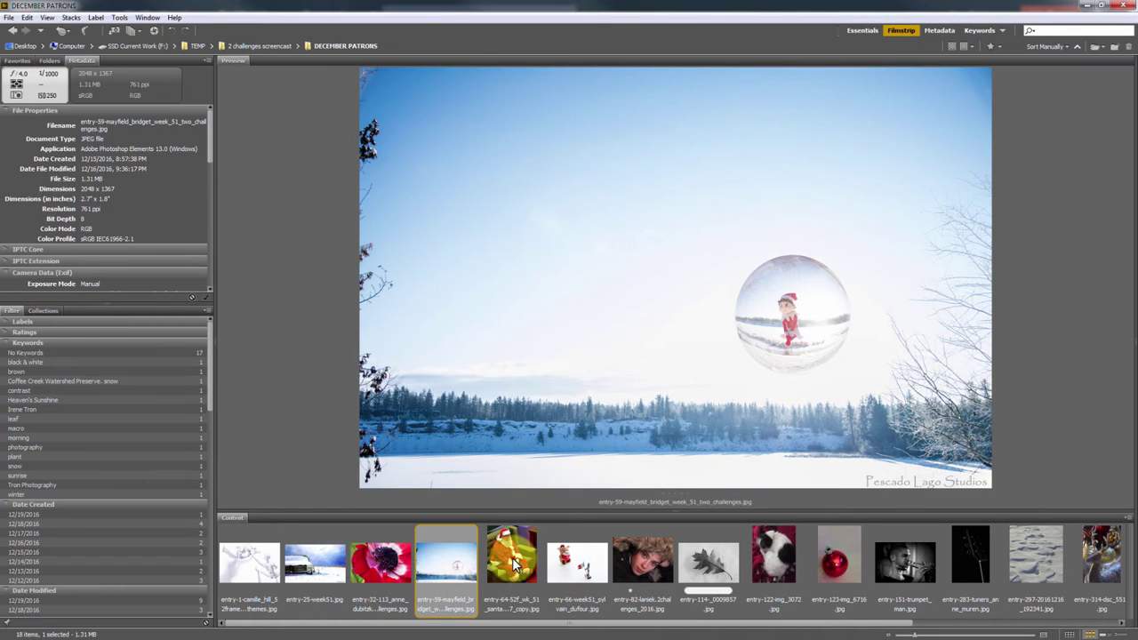
Select the Santa photo, entry-64, and find its DMC-ZS40 camera model in the metadata
click(514, 565)
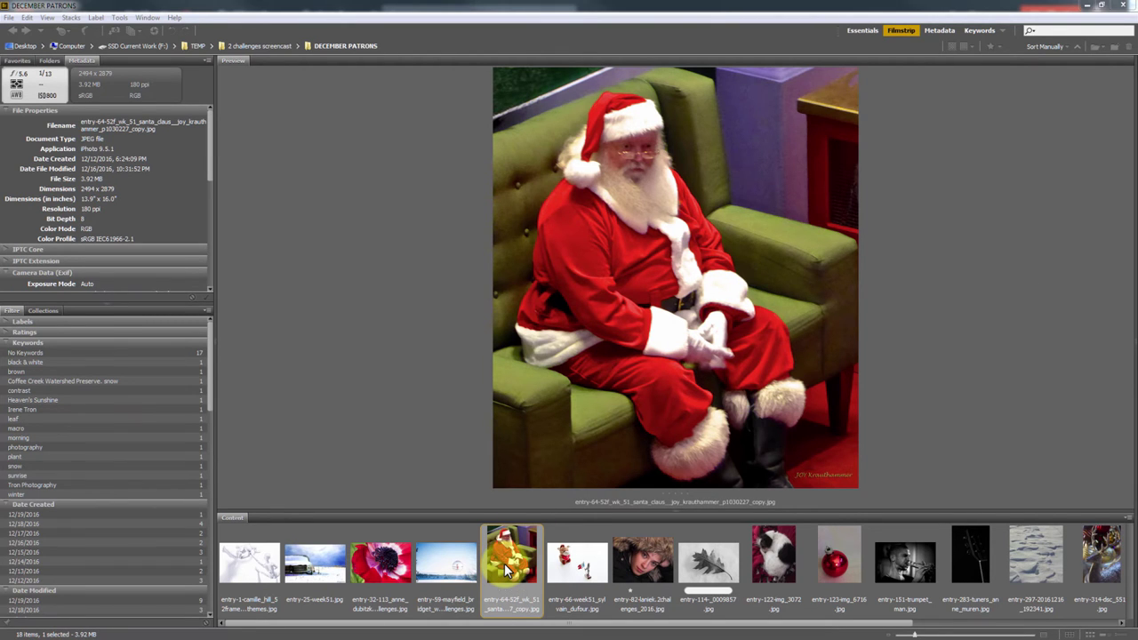
scroll(138, 185, down, 3)
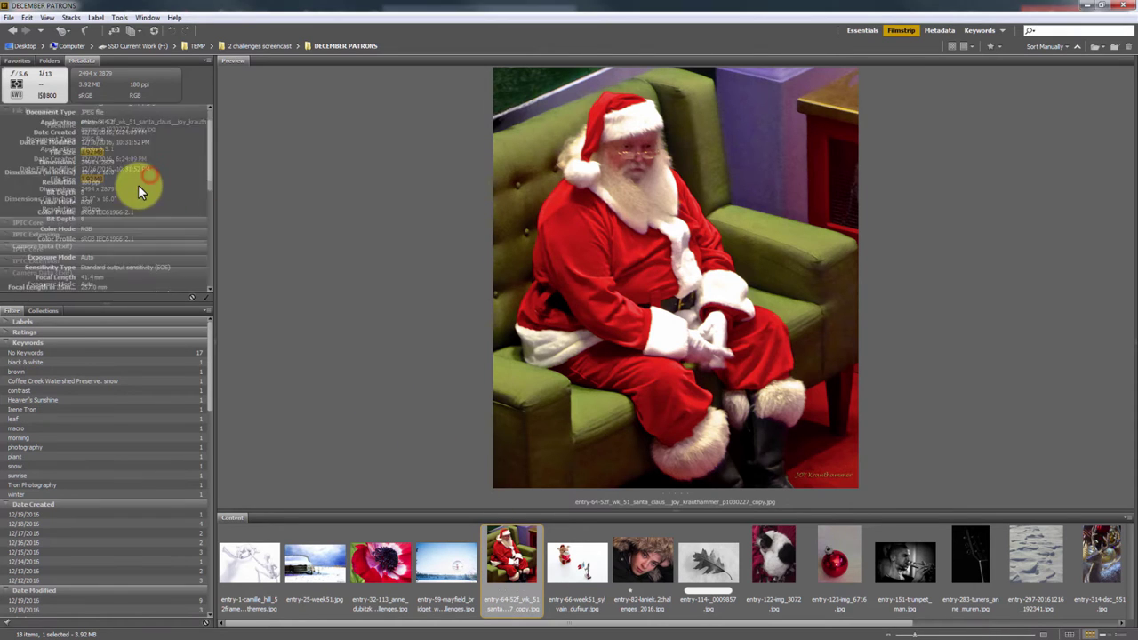
scroll(138, 185, down, 10)
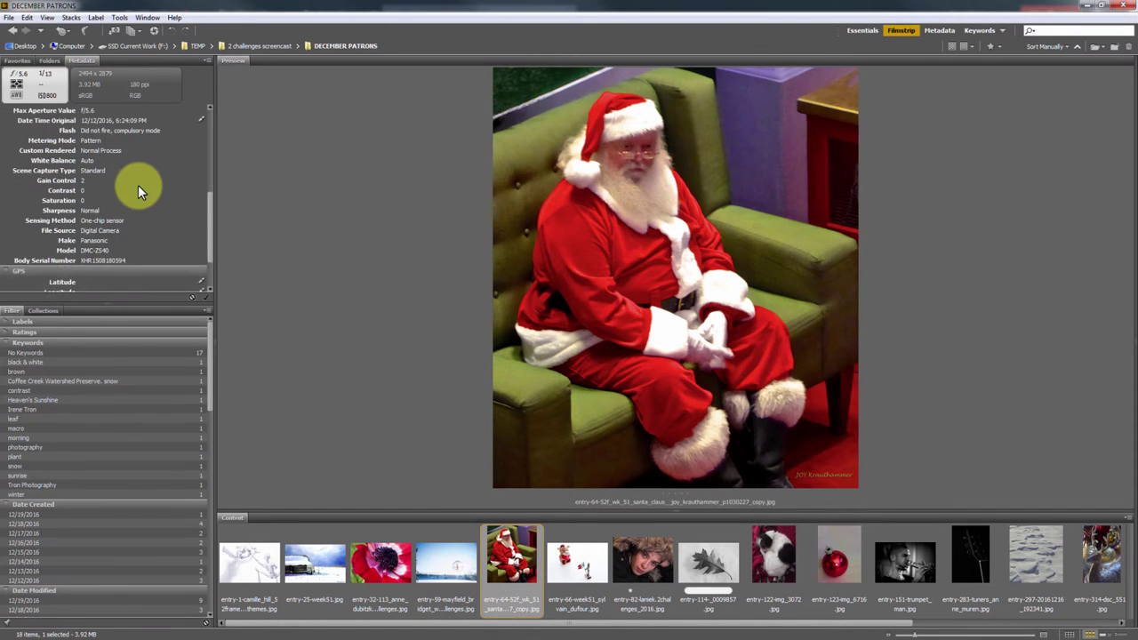
click(97, 197)
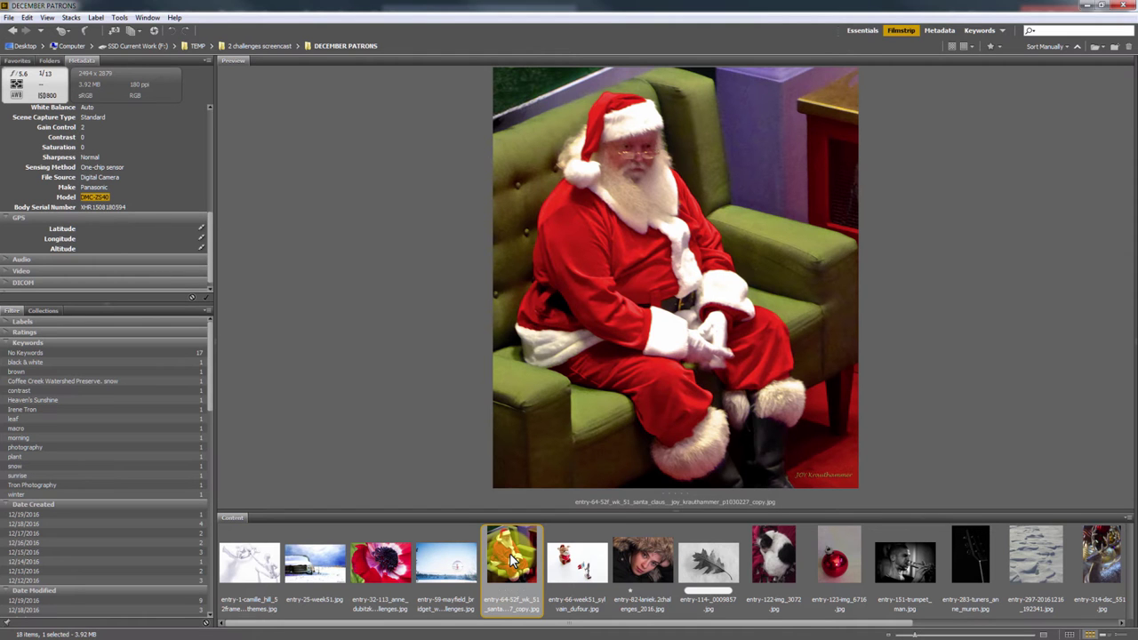
Inspect the Santa photo's grain at 400% full screen, then find its 257.0 mm 35mm-equivalent focal length
key(space)
click(635, 129)
scroll(631, 125, up, 3)
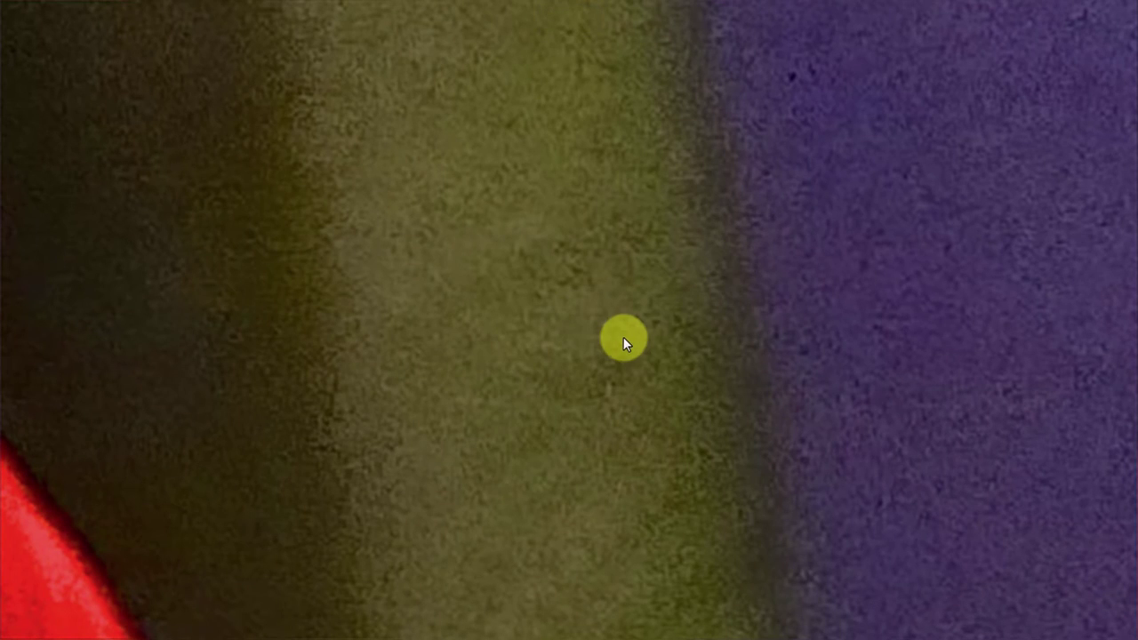
scroll(623, 337, down, 3)
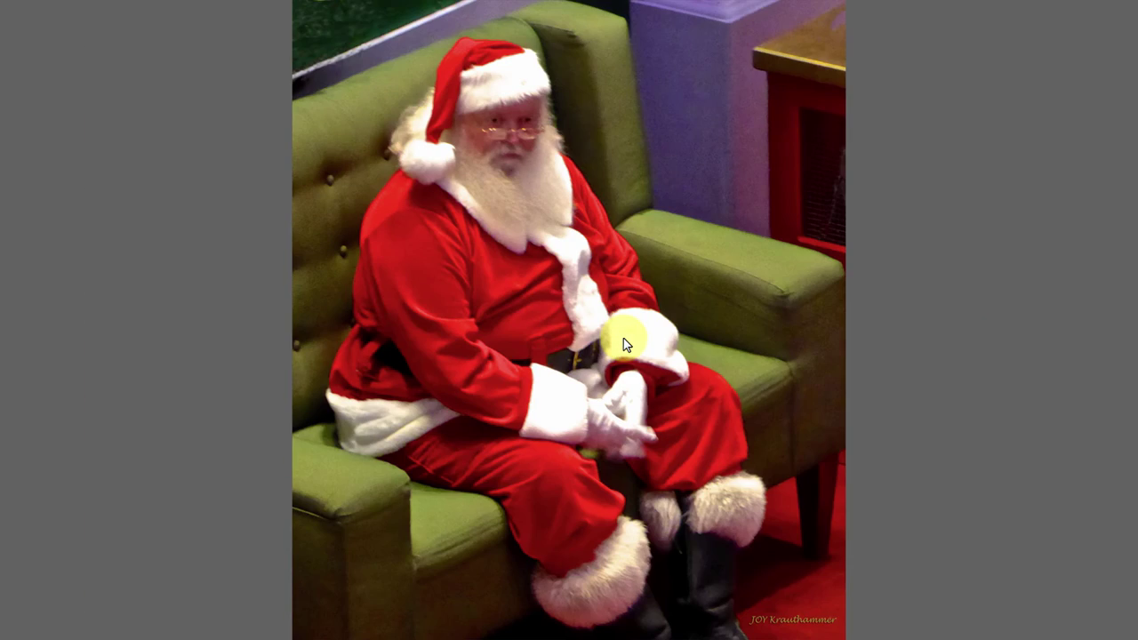
key(space)
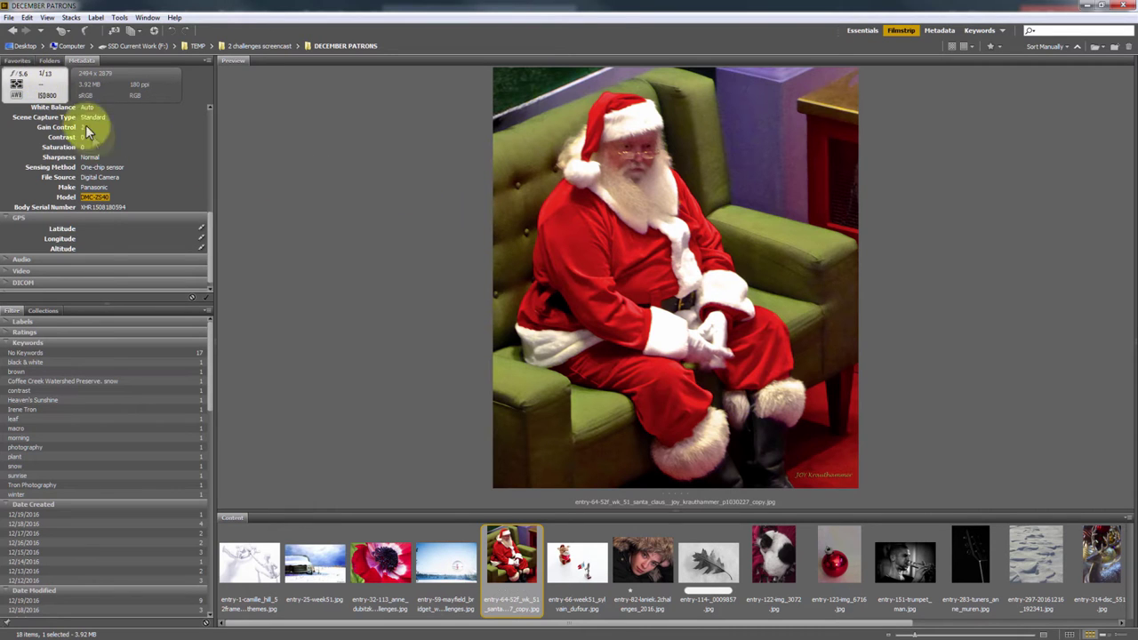
scroll(118, 161, up, 3)
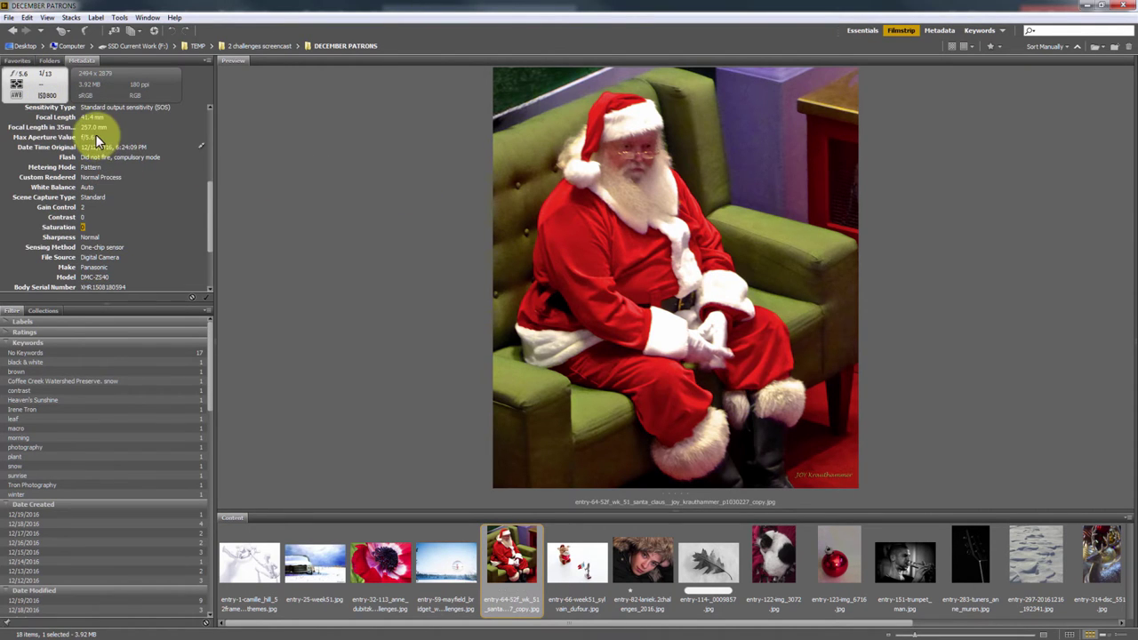
click(96, 129)
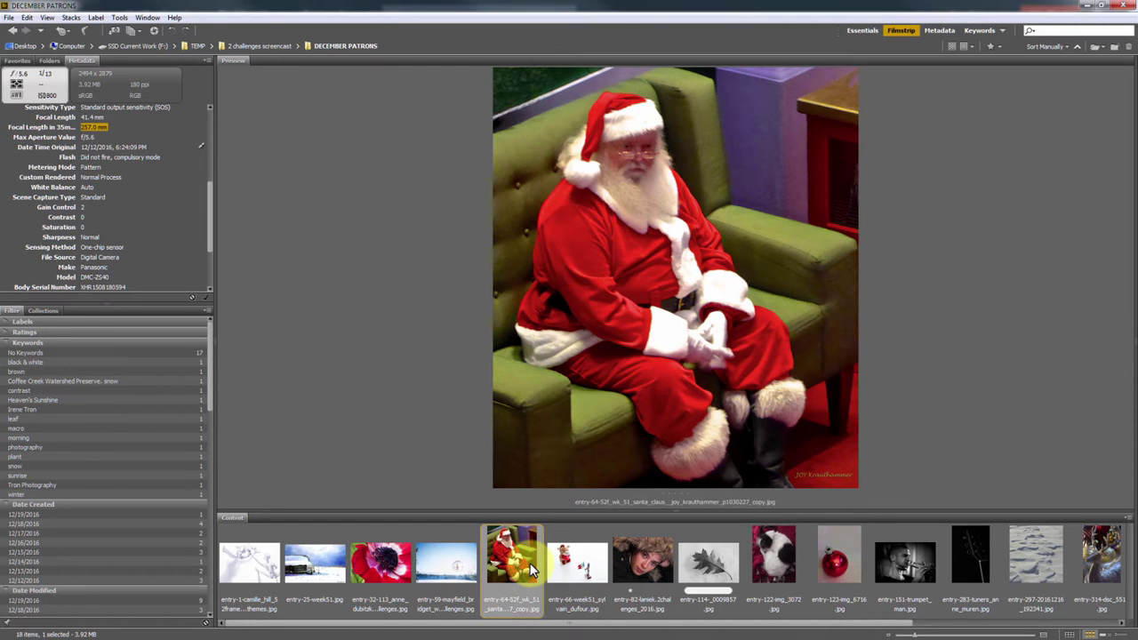
Open entry-64, the Santa Claus photo, in Camera Raw from its context menu
right_click(530, 562)
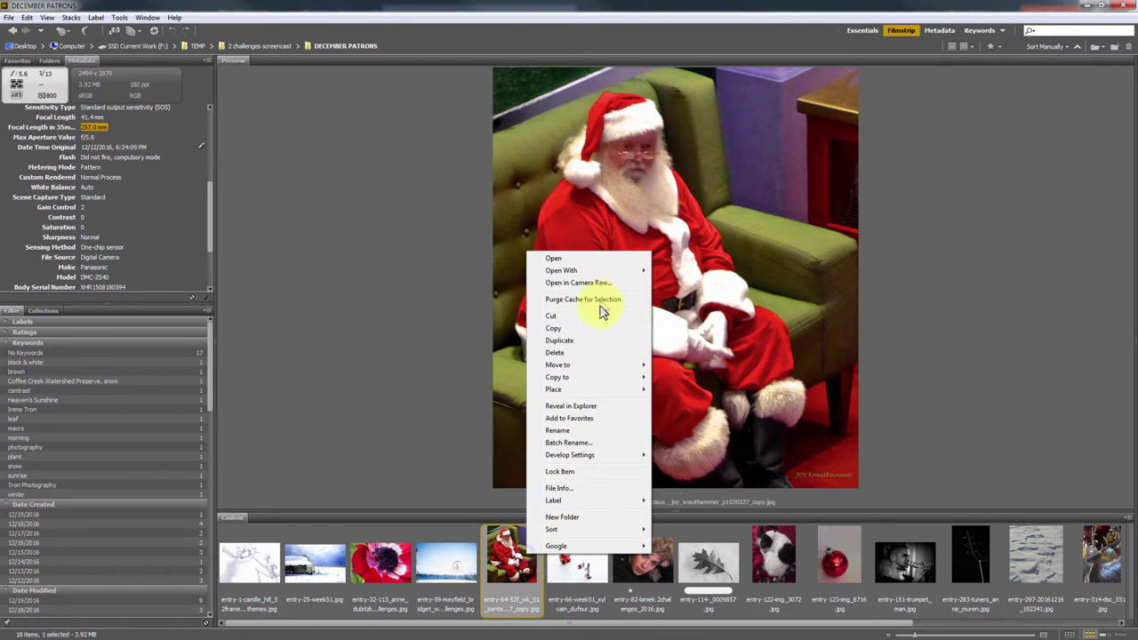
click(578, 283)
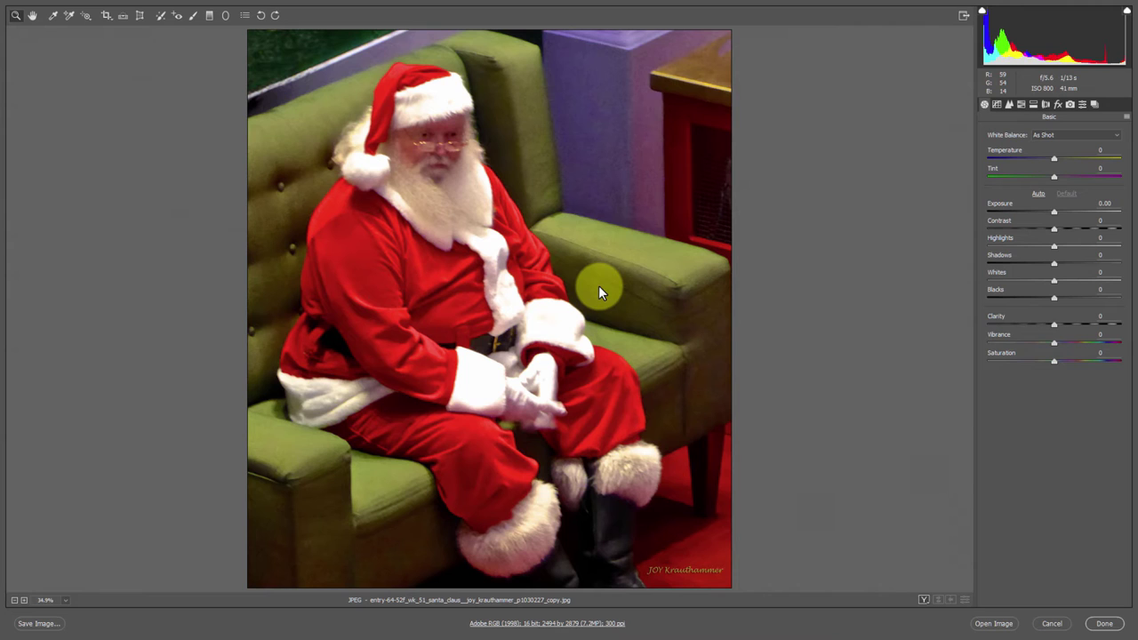
Set up an Adjustment Brush with Exposure +0.65, Highlights +25, Shadows +23 and Whites +25
click(198, 14)
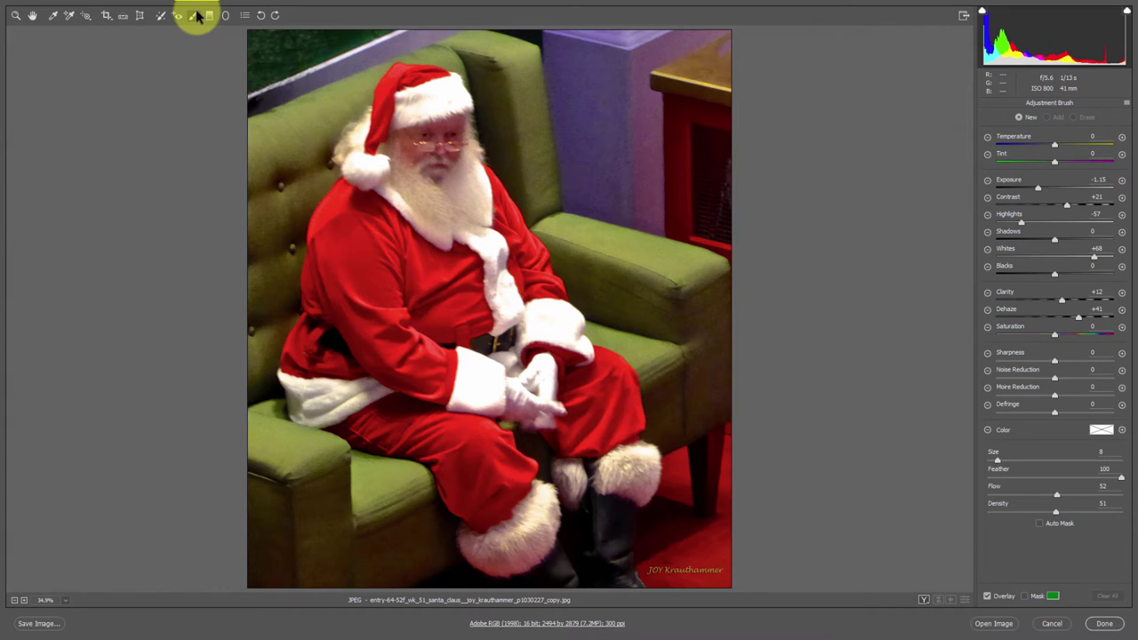
click(1122, 214)
drag(1054, 238, 1072, 260)
drag(1052, 188, 1064, 186)
Paint the brightening over Santa's face, beard and hands with a size 19 brush
drag(447, 186, 424, 137)
key(bracketright)
key(bracketright)
key(bracketright)
key(bracketright)
key(bracketright)
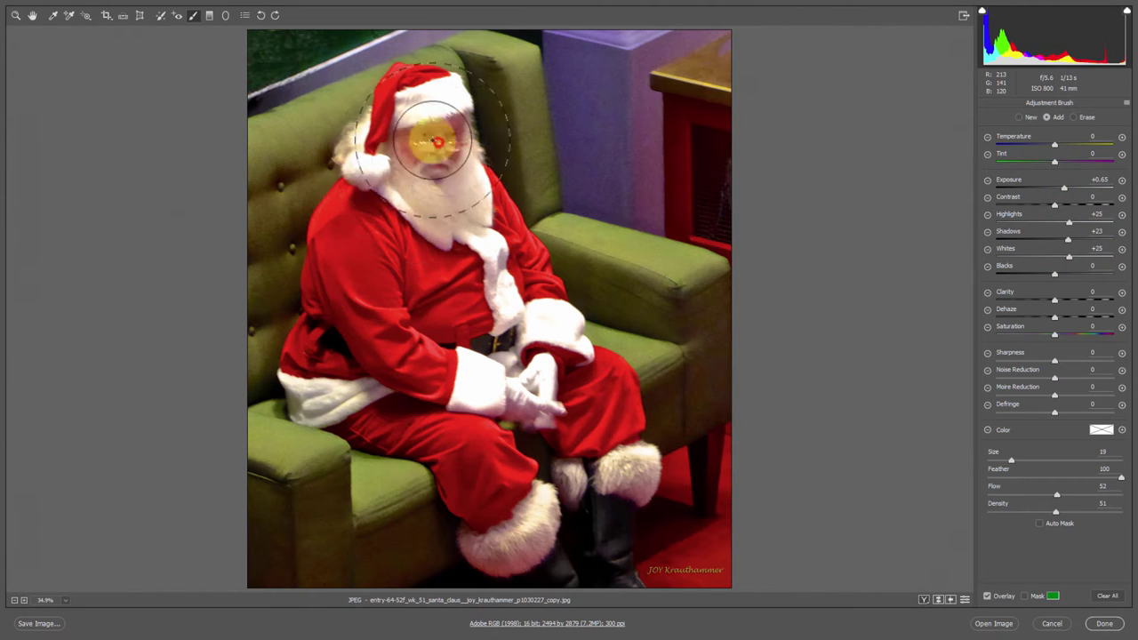
mouse_move(429, 154)
mouse_down()
mouse_move(432, 189)
mouse_move(432, 140)
mouse_move(446, 169)
mouse_up()
click(579, 385)
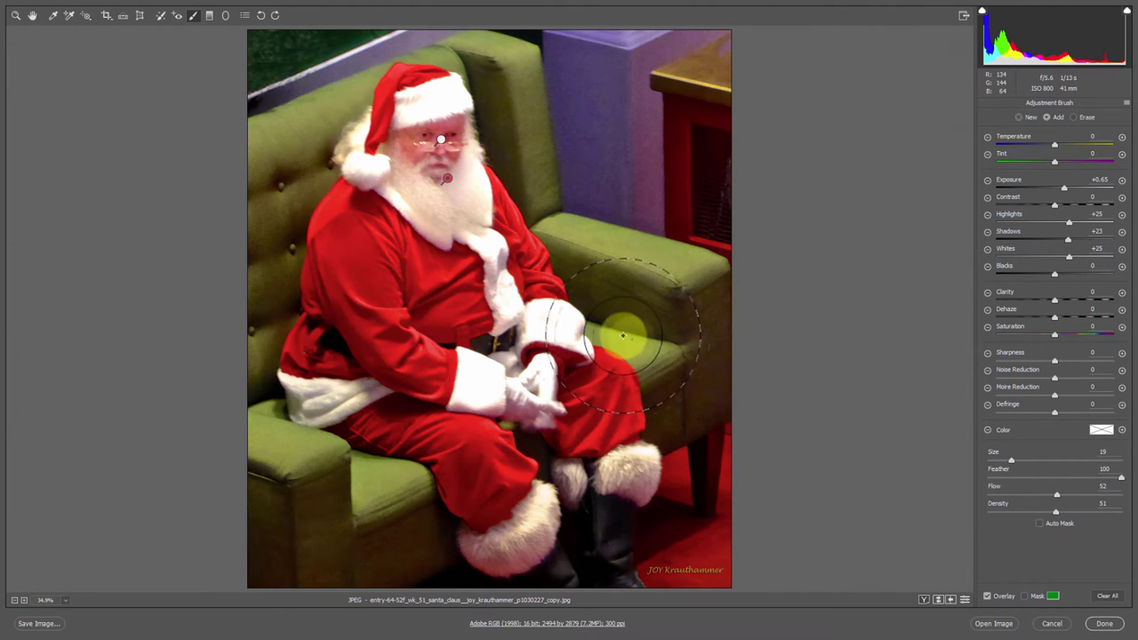
click(986, 214)
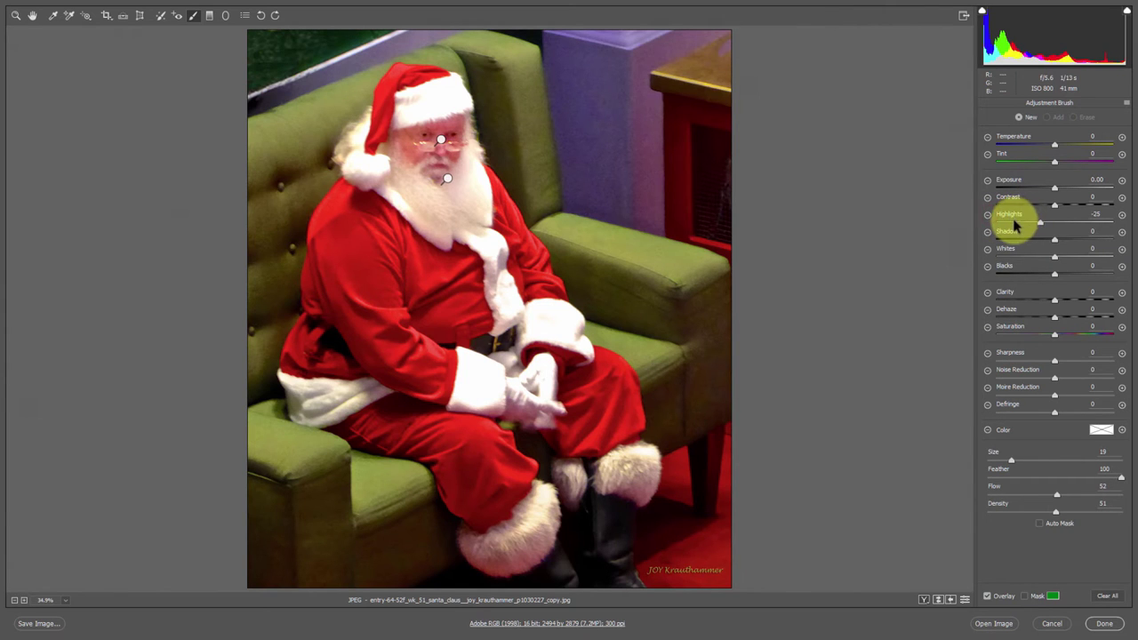
Set a new brush to Highlights -70 and Whites -54, then paint the belly, glove and cuff fur
click(1016, 221)
click(1020, 256)
key(bracketleft)
key(bracketleft)
click(464, 327)
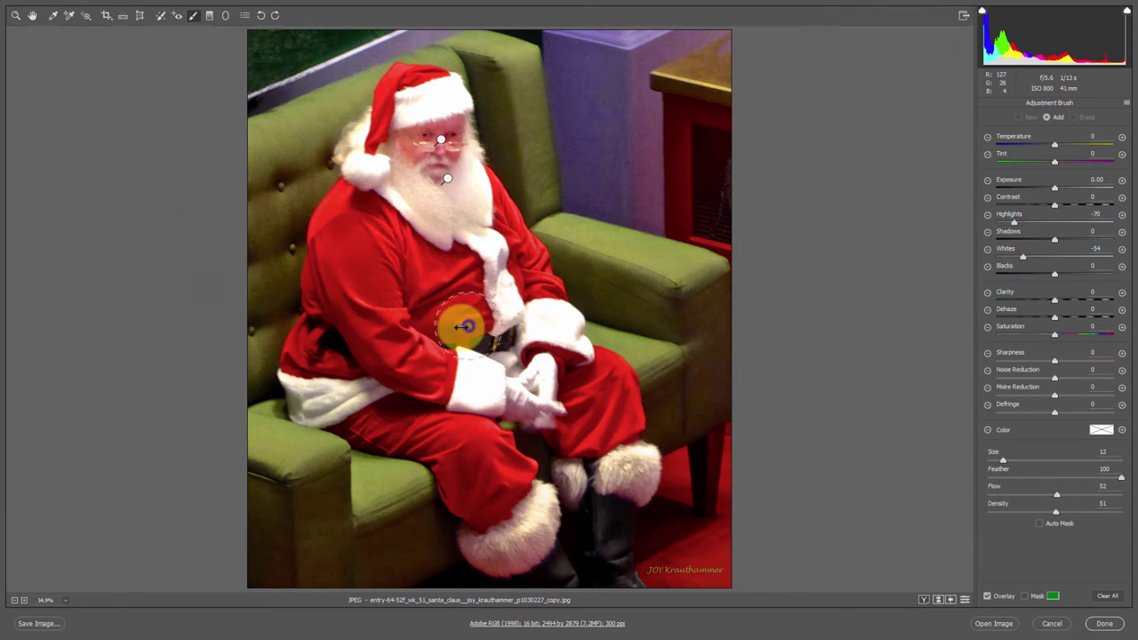
key(bracketleft)
mouse_move(542, 321)
mouse_down()
mouse_move(556, 327)
mouse_move(541, 376)
mouse_move(507, 264)
mouse_move(365, 162)
mouse_move(416, 96)
mouse_move(431, 105)
mouse_move(432, 94)
mouse_up()
Extend the darkening over the hat's white fur trim and the gloves with a size 21 brush
mouse_move(318, 399)
mouse_down()
mouse_move(467, 377)
mouse_move(559, 399)
mouse_move(539, 376)
mouse_move(521, 293)
mouse_move(460, 228)
mouse_move(383, 181)
mouse_move(408, 91)
mouse_move(441, 89)
mouse_move(432, 94)
mouse_up()
key(bracketright)
key(bracketright)
key(bracketright)
key(bracketright)
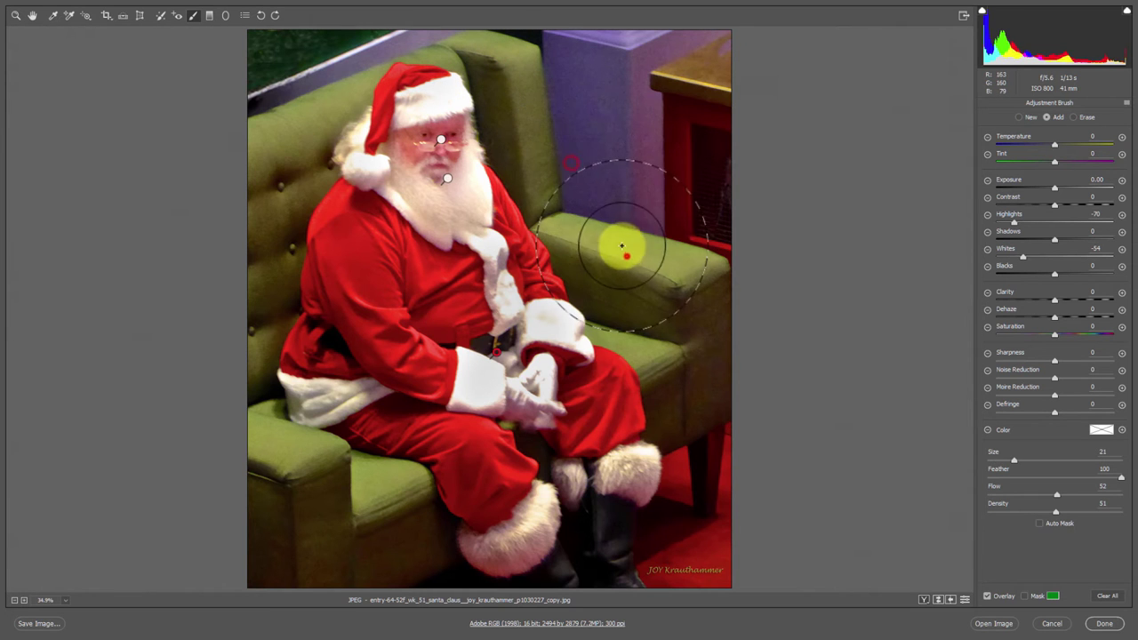
mouse_move(568, 378)
mouse_down()
mouse_move(521, 376)
mouse_move(533, 384)
mouse_up()
mouse_move(324, 89)
mouse_down()
mouse_move(497, 33)
mouse_move(737, 102)
mouse_move(712, 183)
mouse_move(744, 289)
mouse_up()
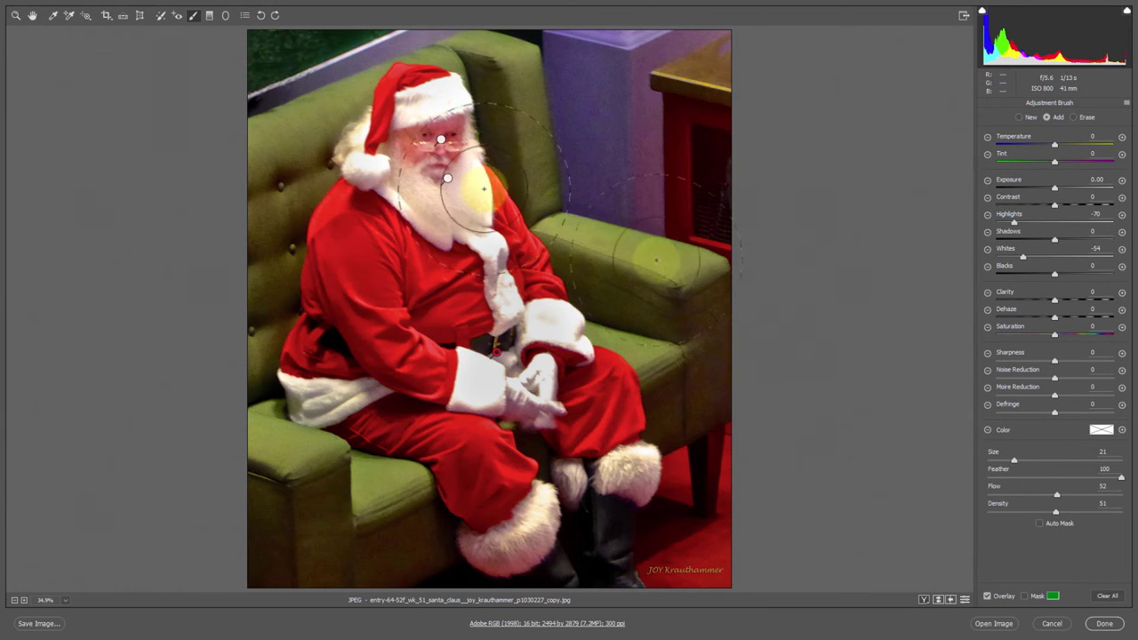
click(32, 15)
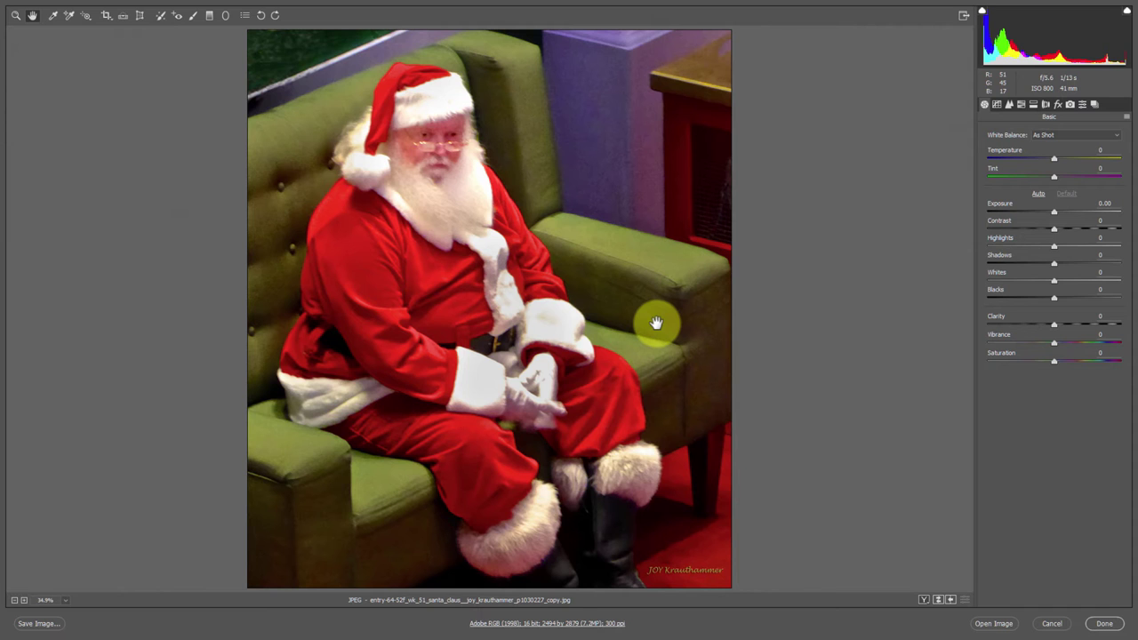
Compare before and after, try global Saturation -14 against 0, then cancel the Camera Raw edits
key(p)
key(p)
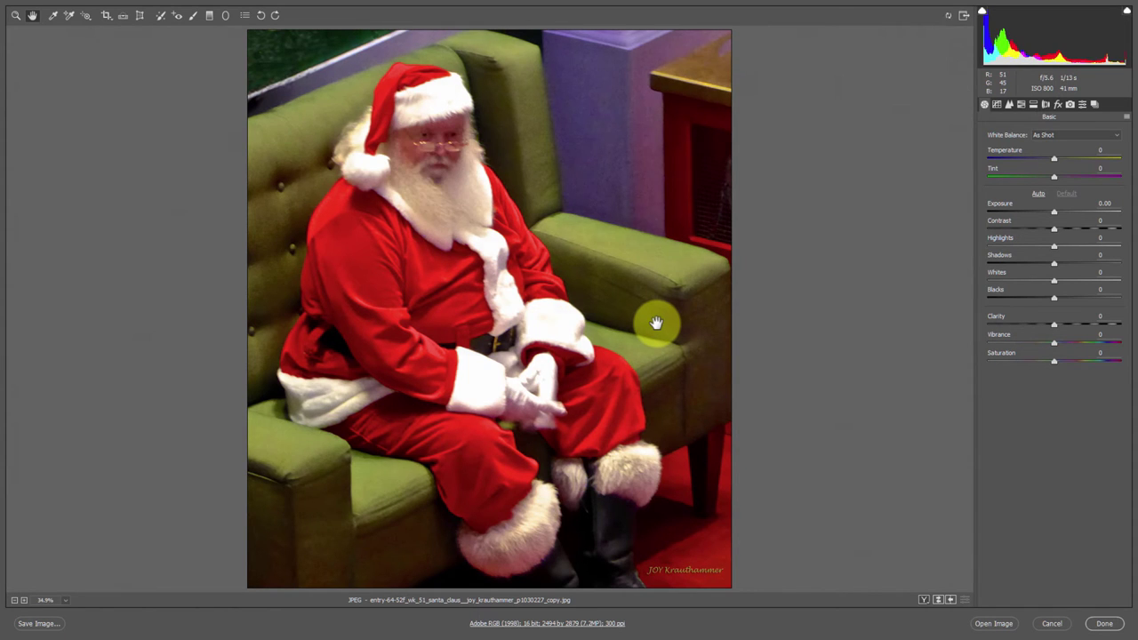
key(p)
key(p)
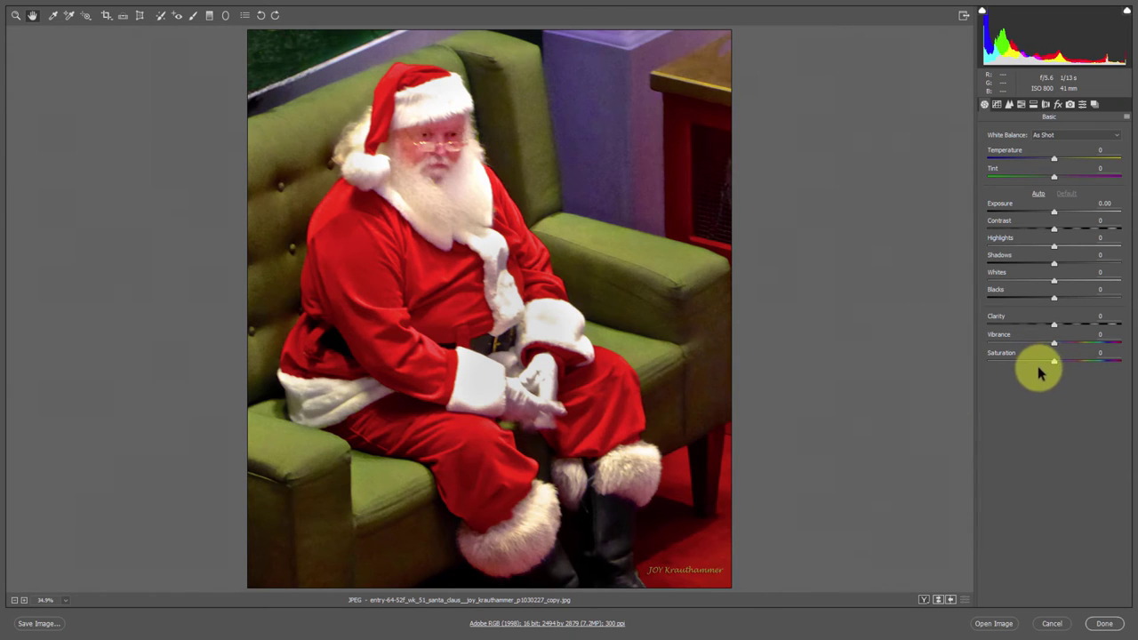
mouse_move(1056, 365)
mouse_down()
mouse_move(1034, 363)
mouse_move(1047, 364)
mouse_up()
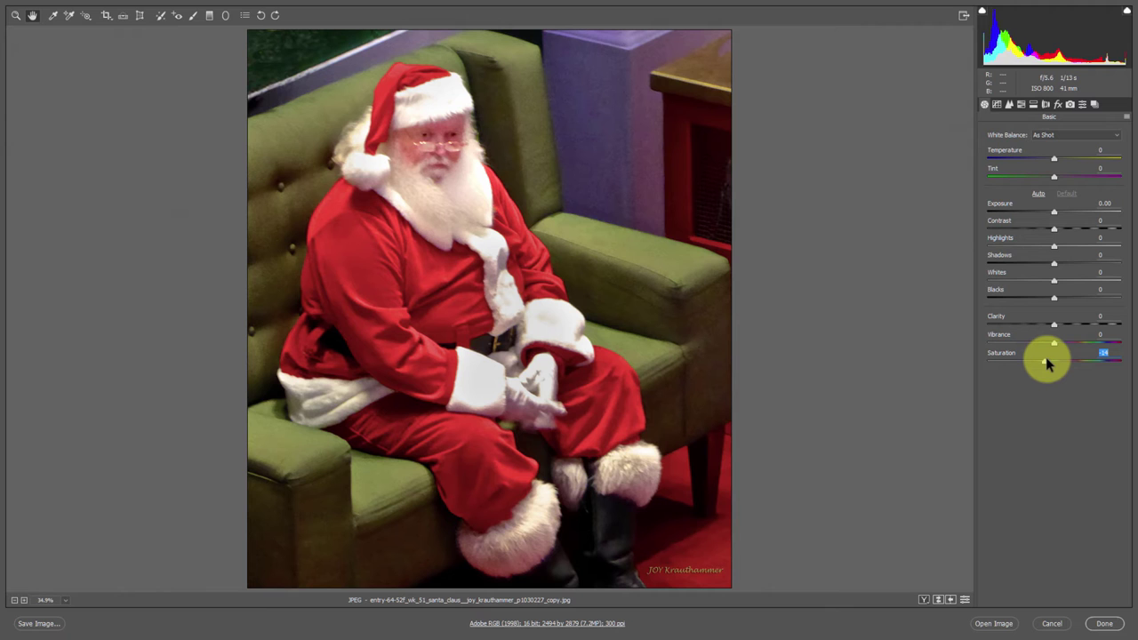
double_click(1045, 361)
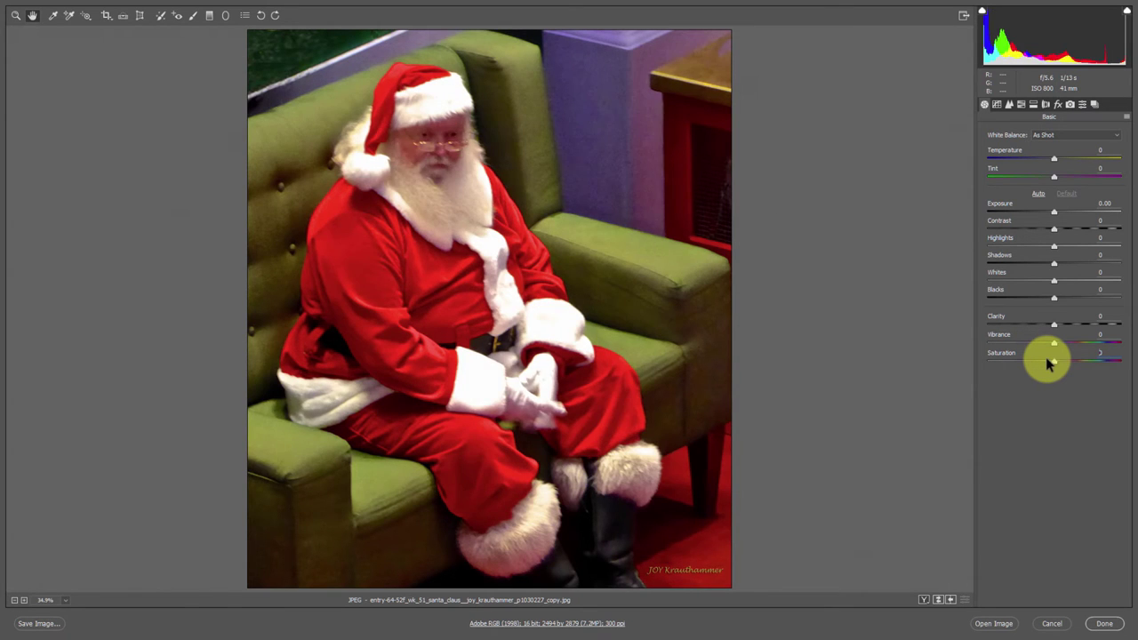
click(1045, 361)
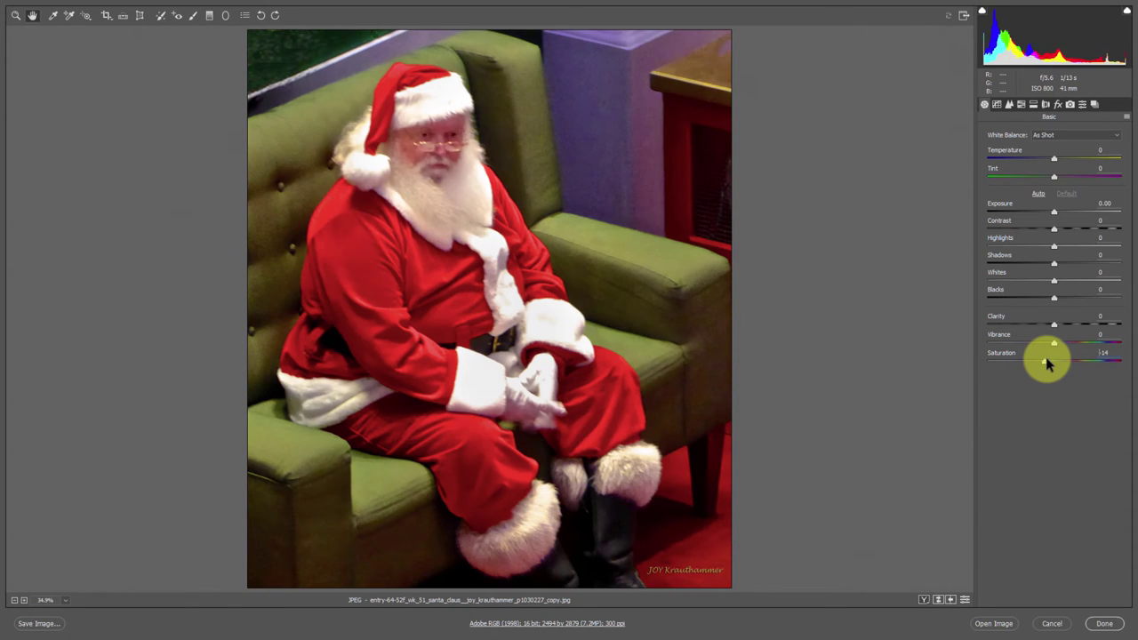
double_click(1046, 362)
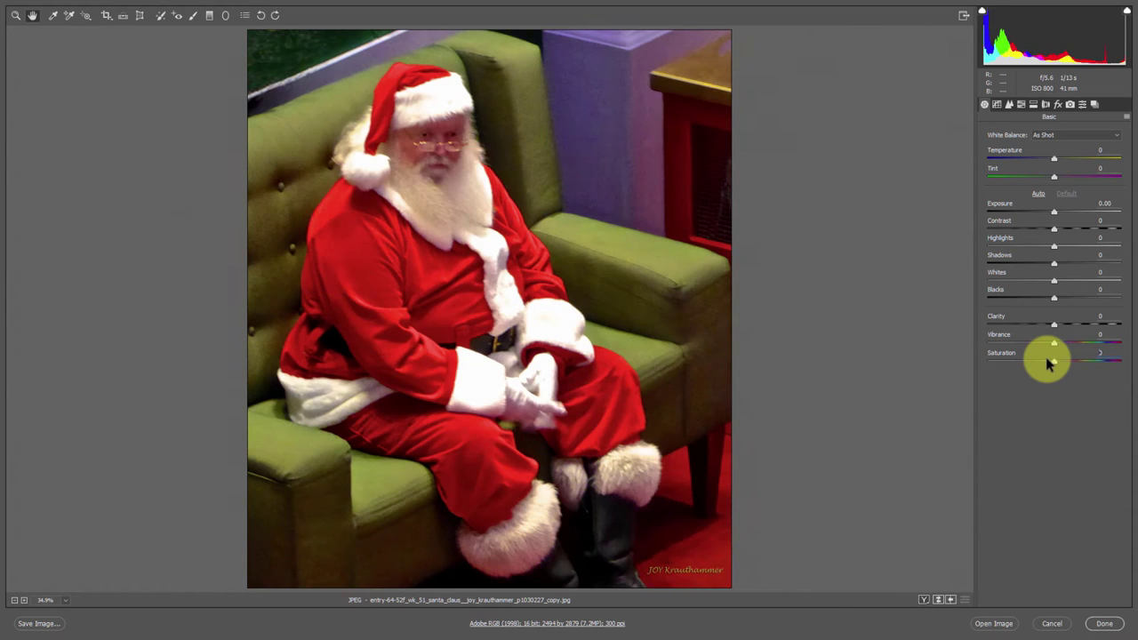
click(1050, 622)
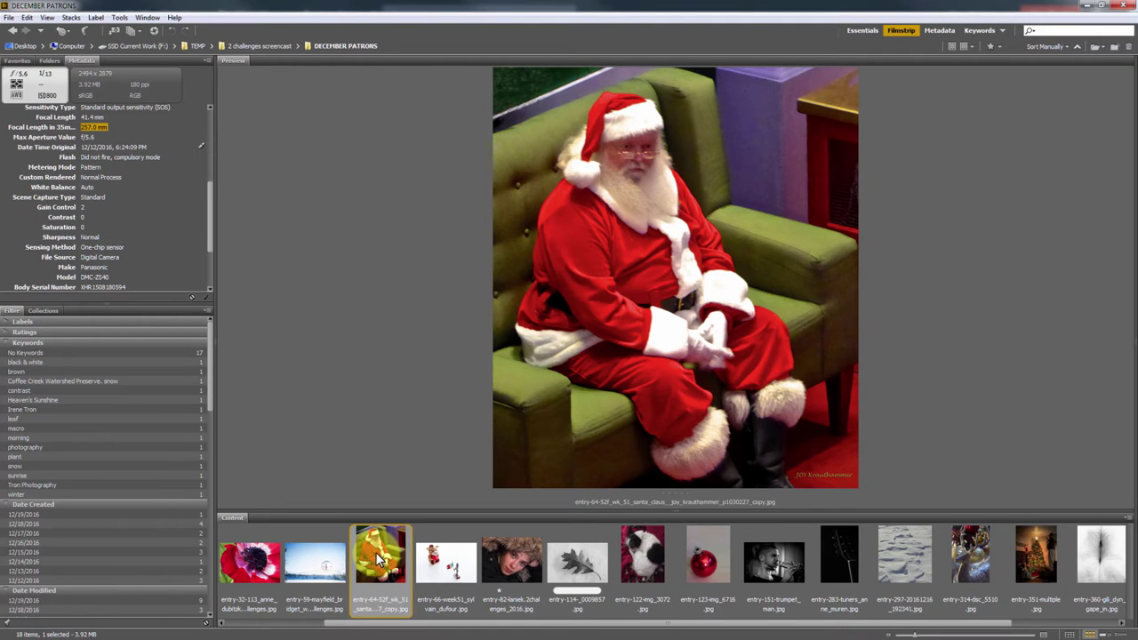
Open entry-66, the stuffed toy and tin-soldier photo, in Camera Raw
click(458, 556)
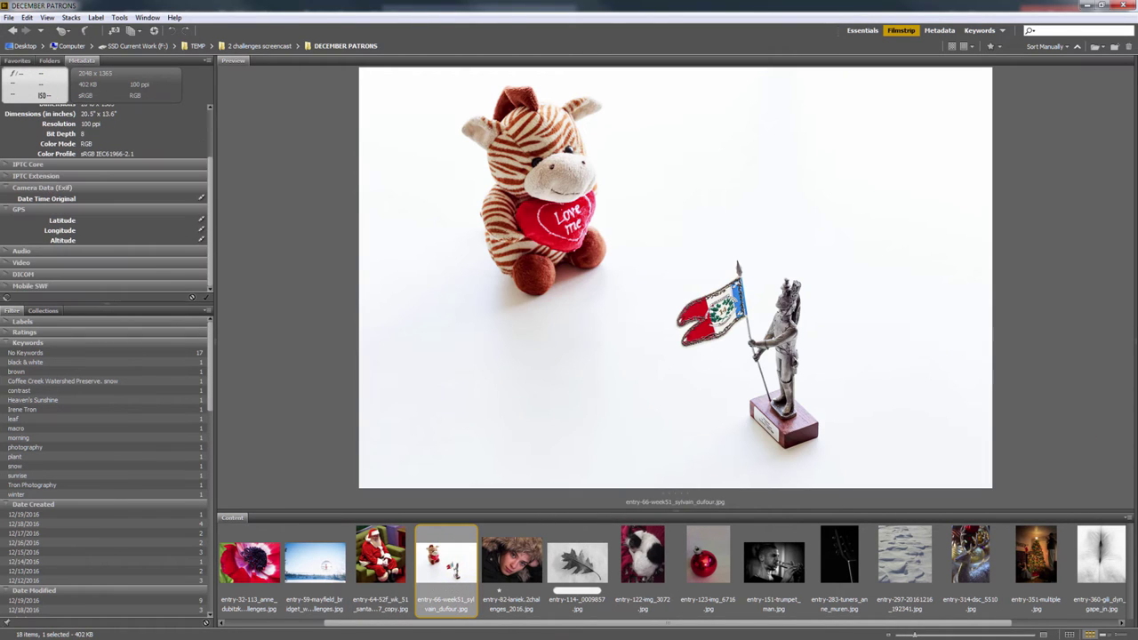
right_click(458, 566)
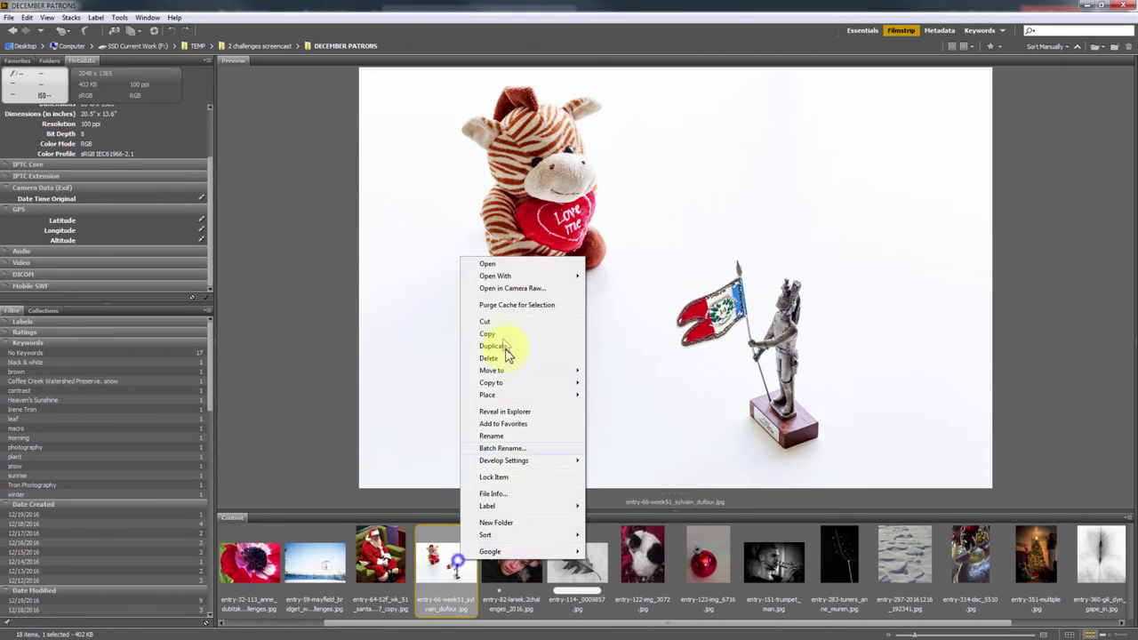
click(490, 287)
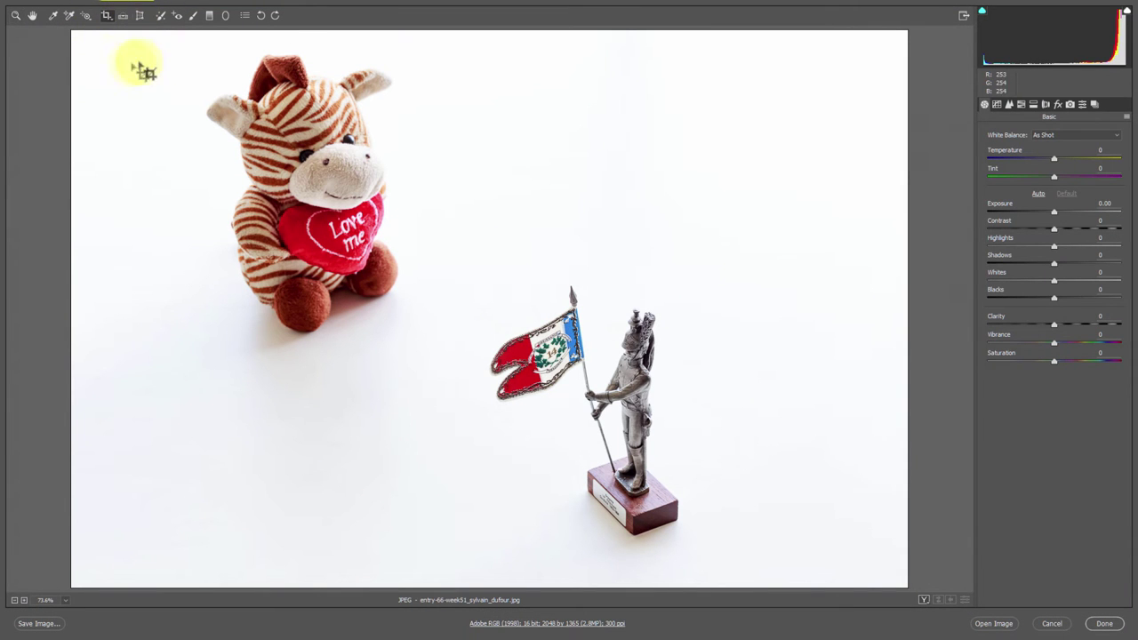
Draw a full-frame crop box over the toy photo, then dismiss it, leaving the image uncropped
key(c)
drag(929, 584, 9, 11)
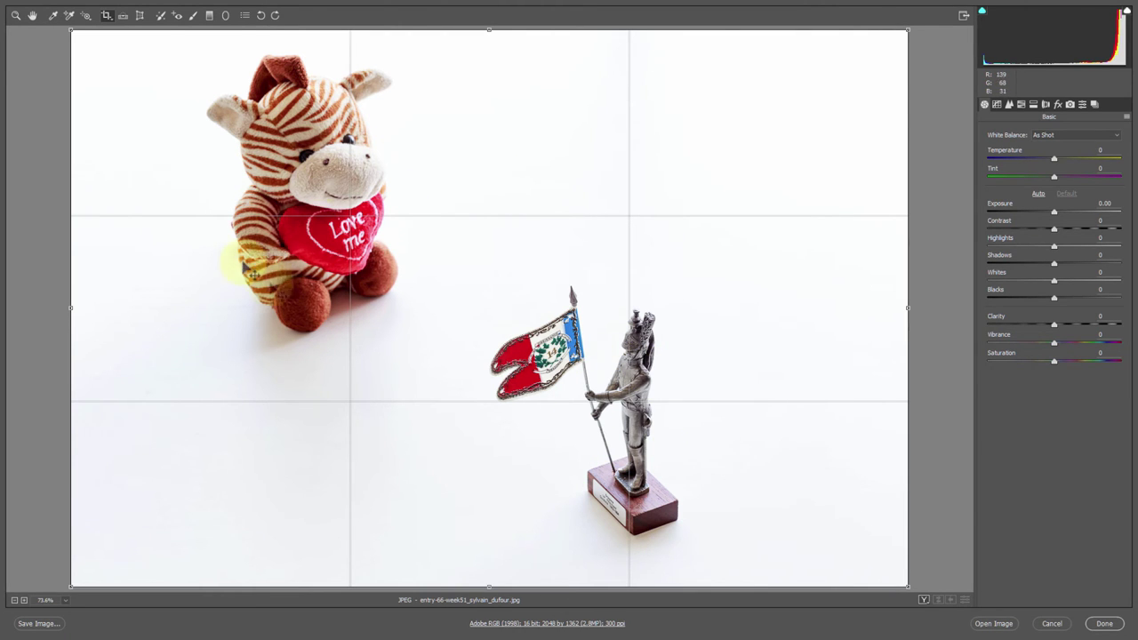
double_click(302, 273)
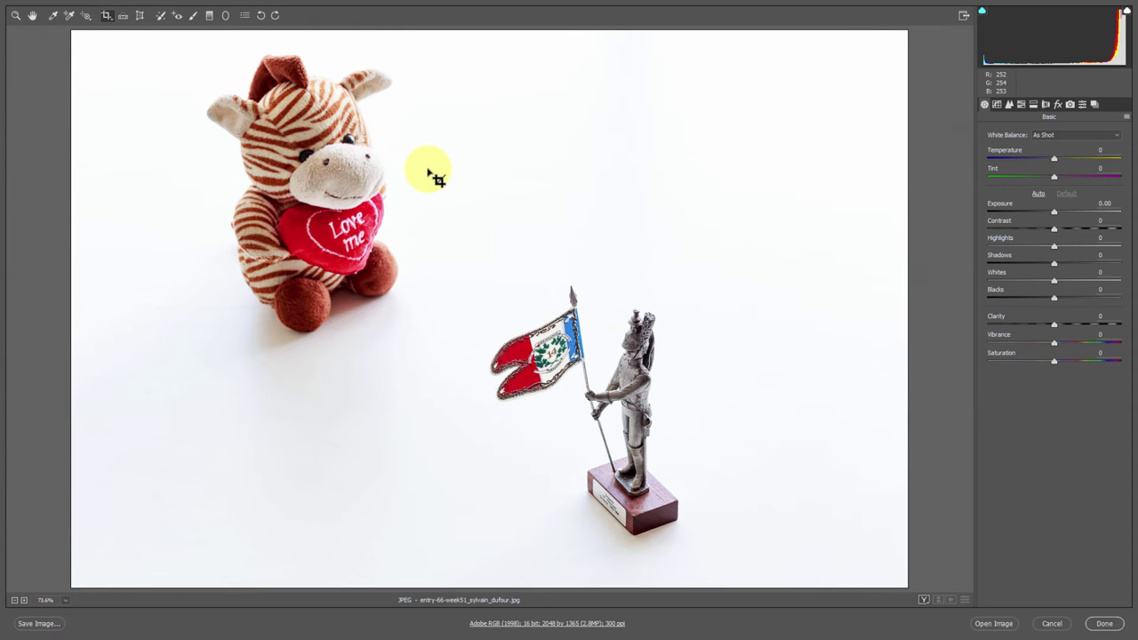
Leave Camera Raw unchanged, then view entry-82's fur-hooded portrait full screen, zoomed in on her eye
click(1050, 623)
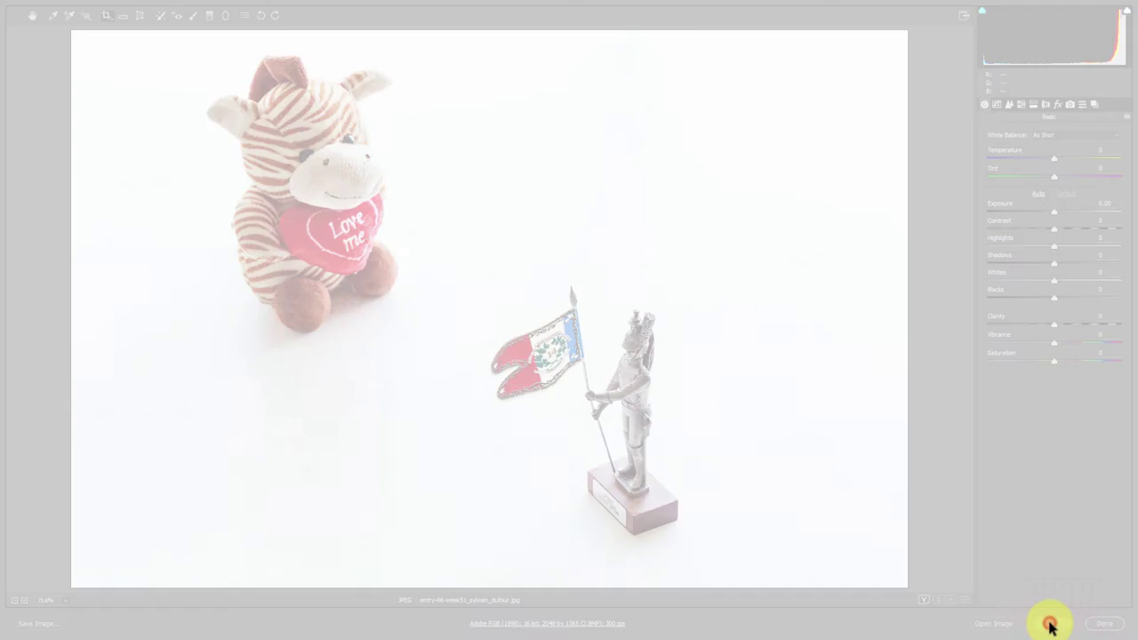
scroll(437, 594, down, 2)
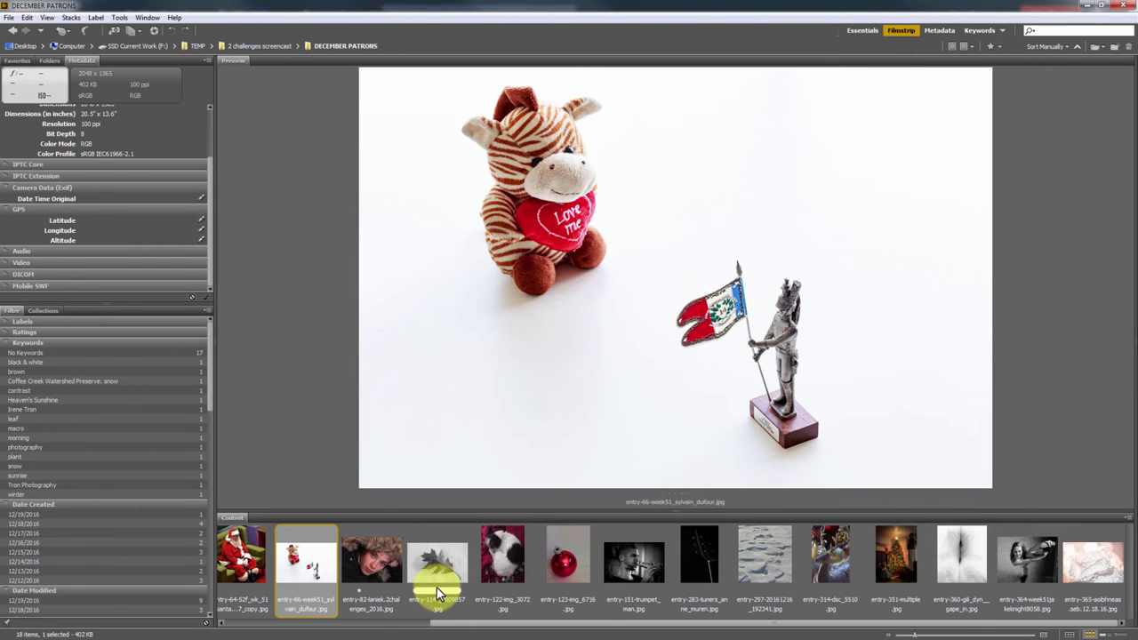
click(368, 564)
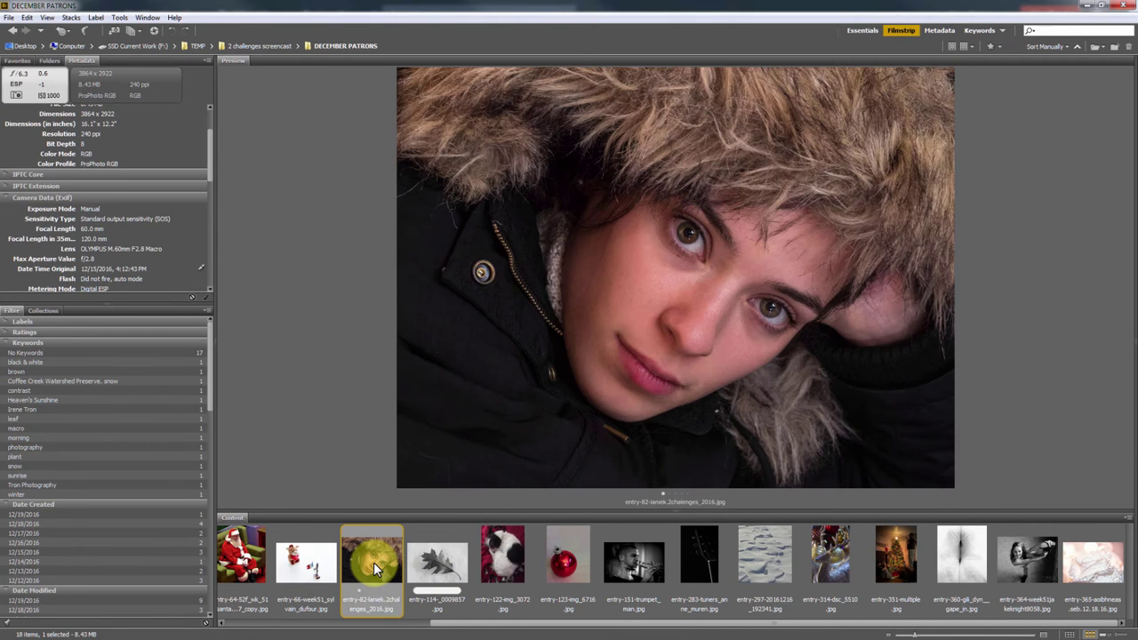
key(space)
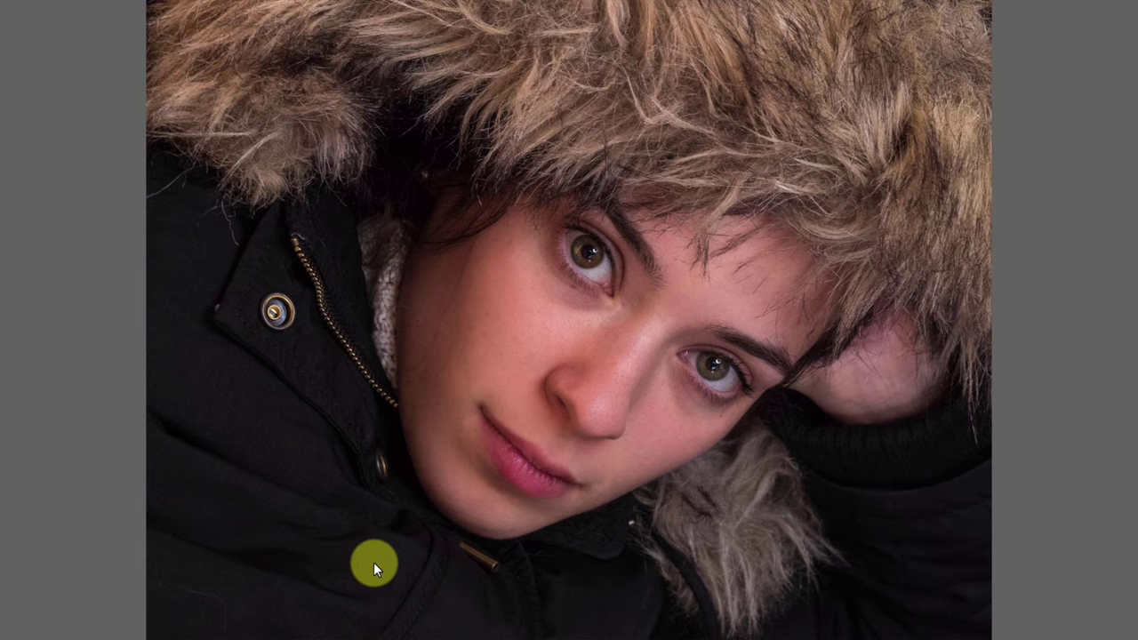
scroll(713, 367, up, 8)
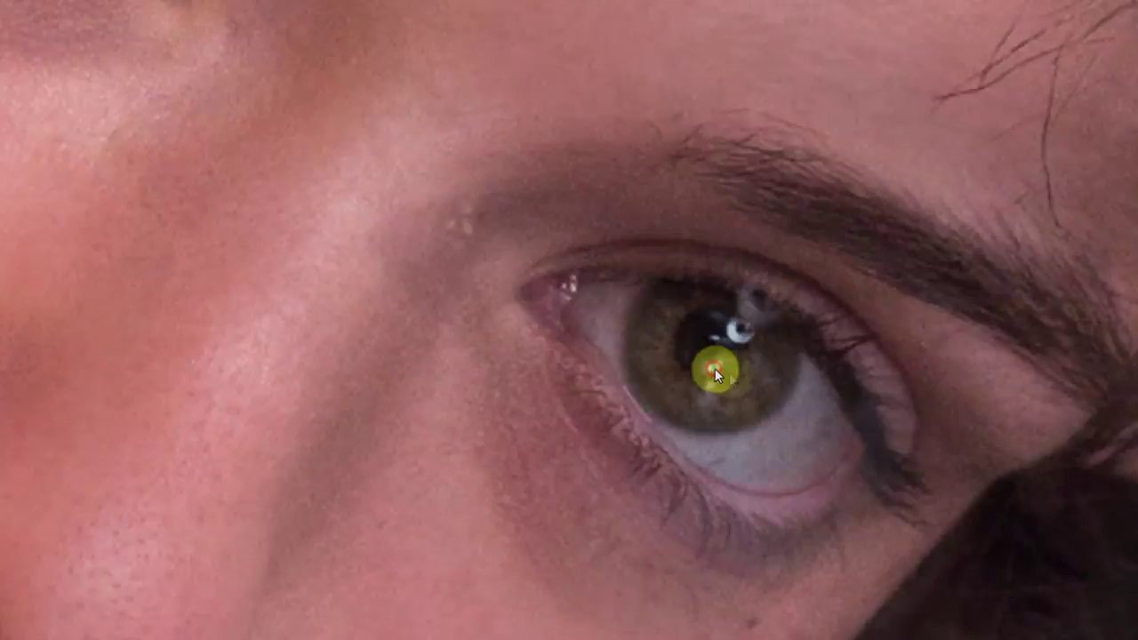
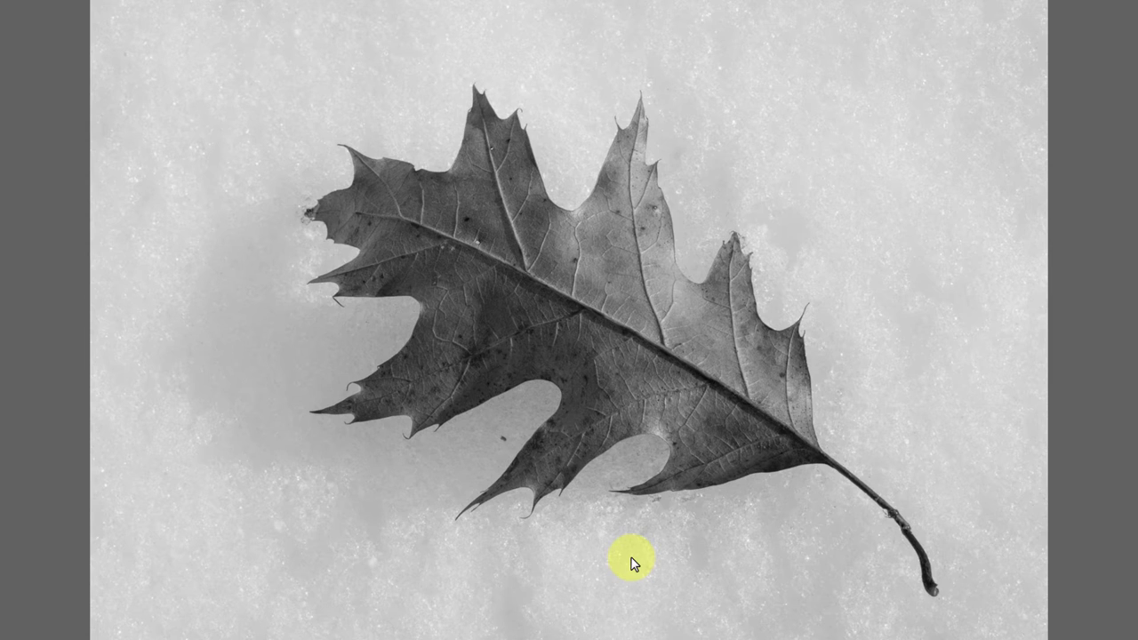
Leave the full-screen preview and open the oak leaf entry in Camera Raw
key(space)
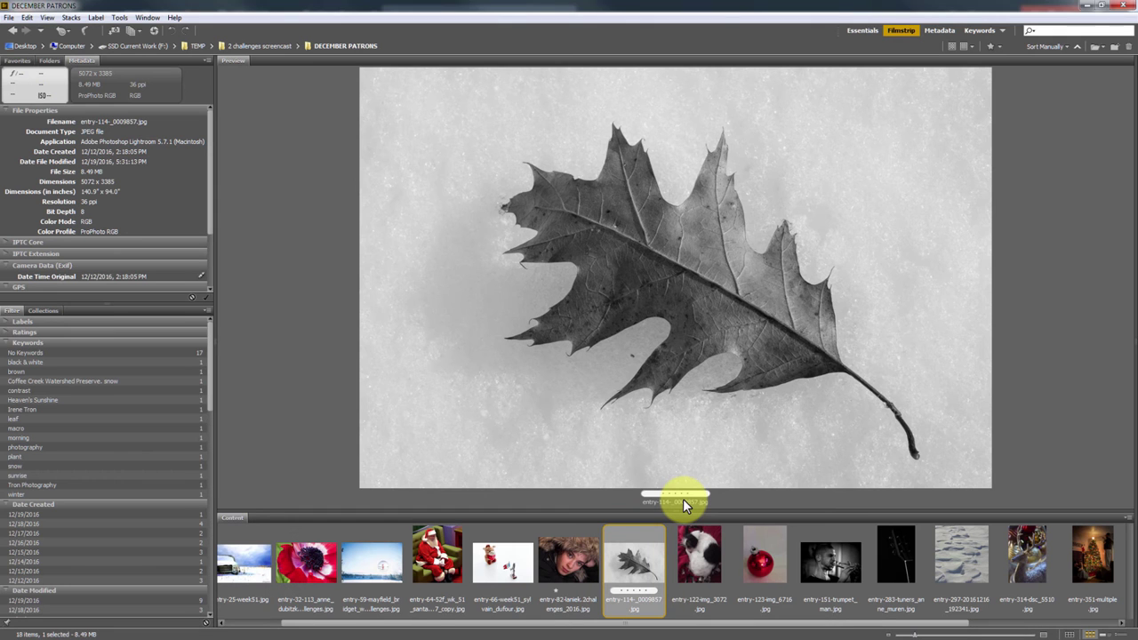
right_click(654, 551)
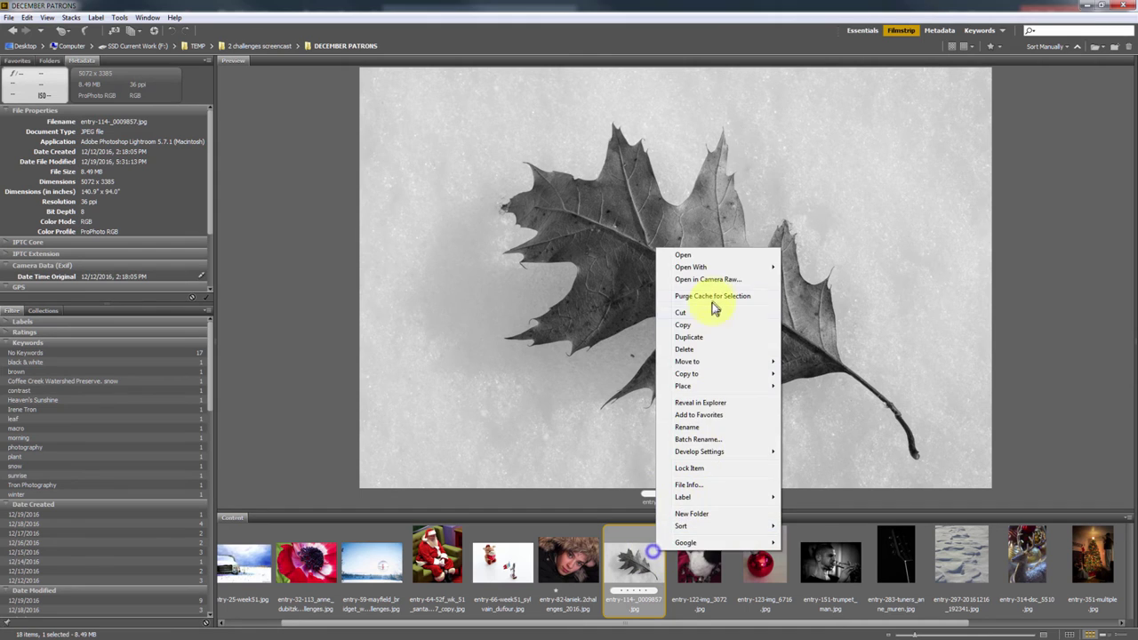
click(721, 279)
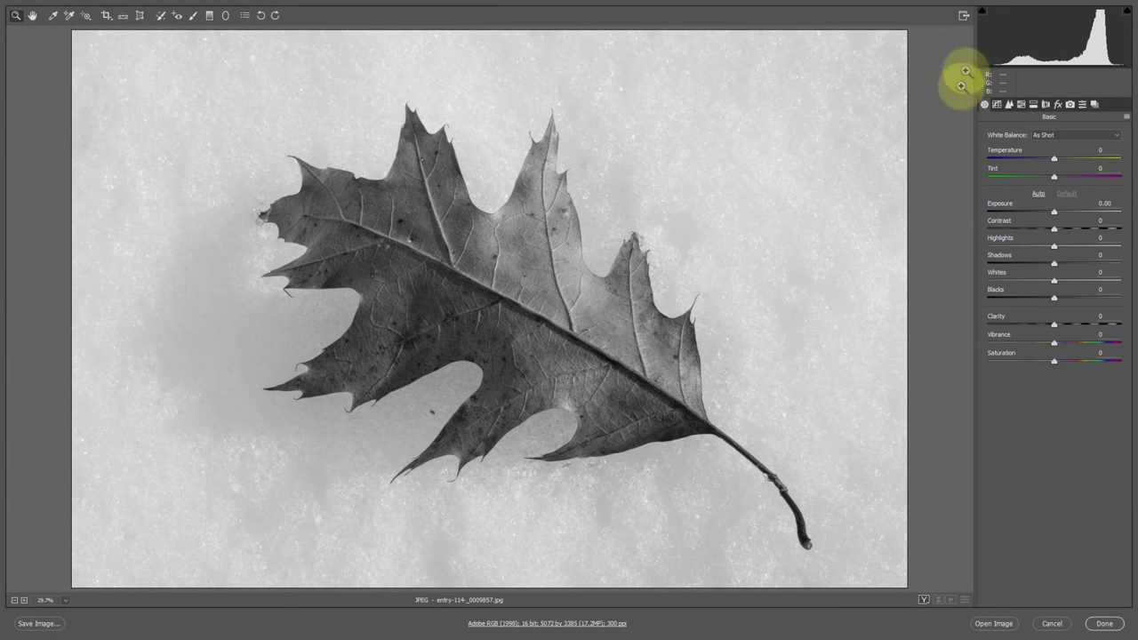
Show the leaf photo's highlight and shadow clipping warnings, then cancel out of Camera Raw
click(1124, 14)
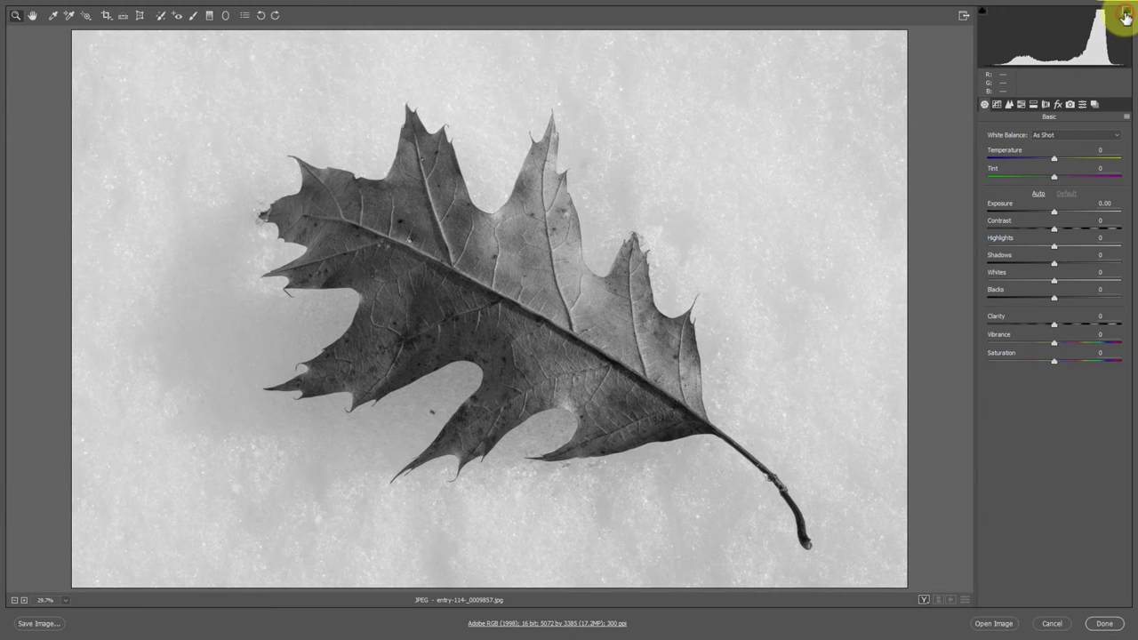
click(983, 12)
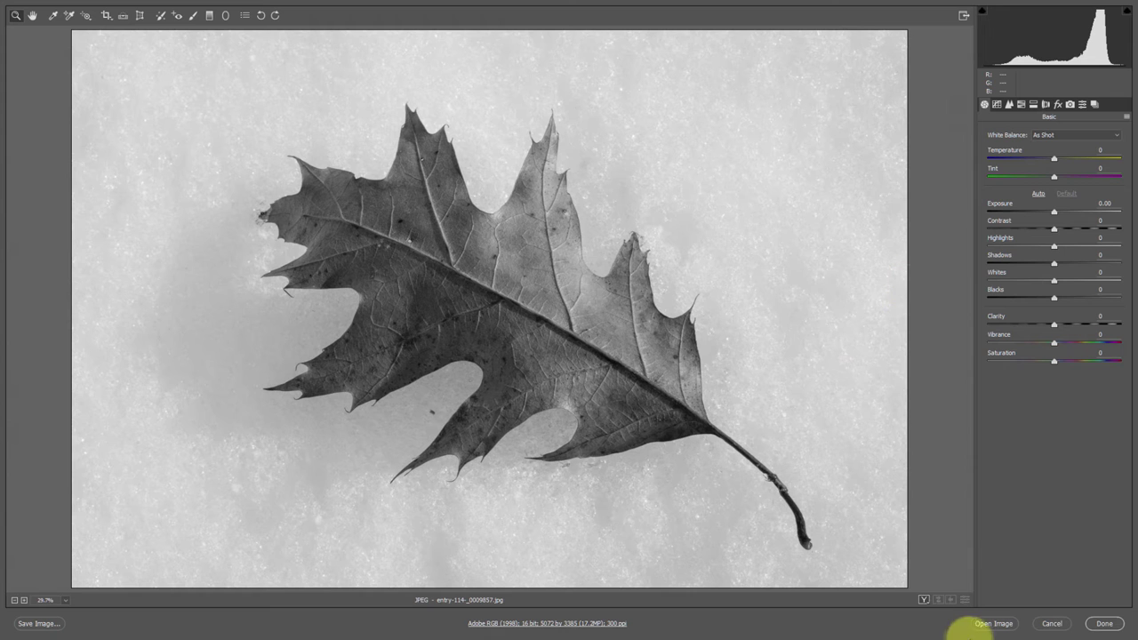
click(1046, 623)
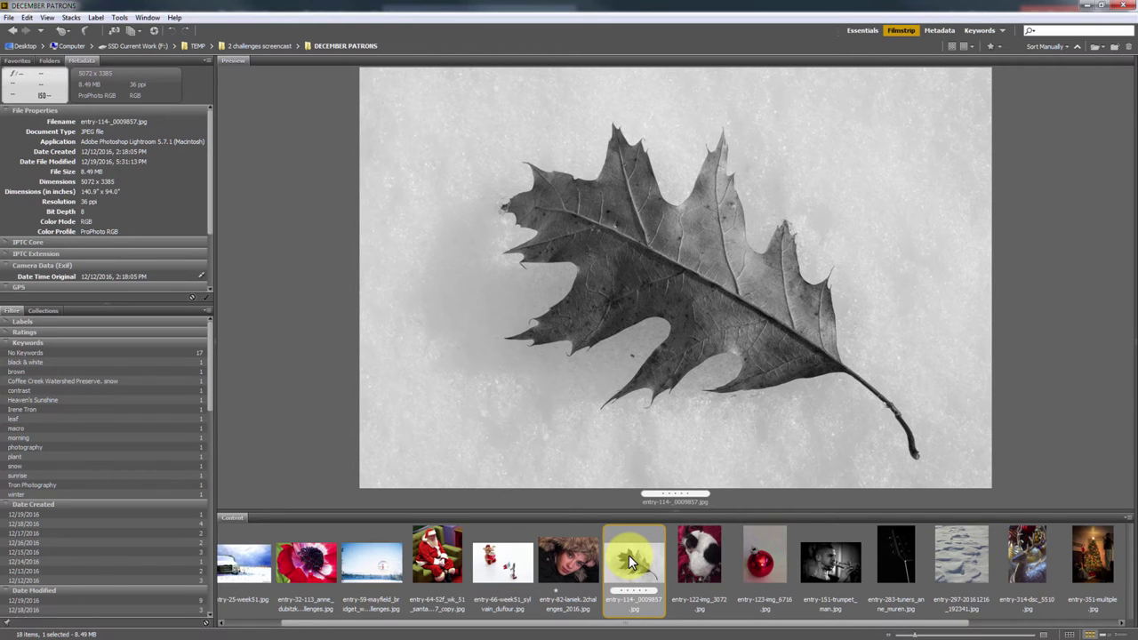
Select the sleeping dog entry and preview it full screen
key(Right)
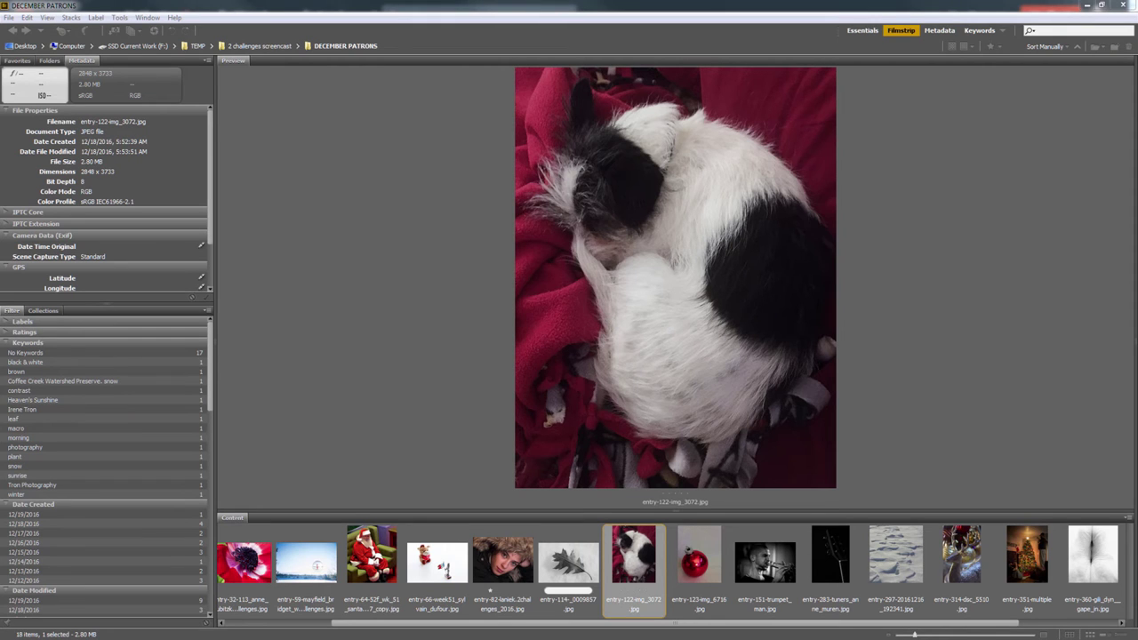
click(634, 555)
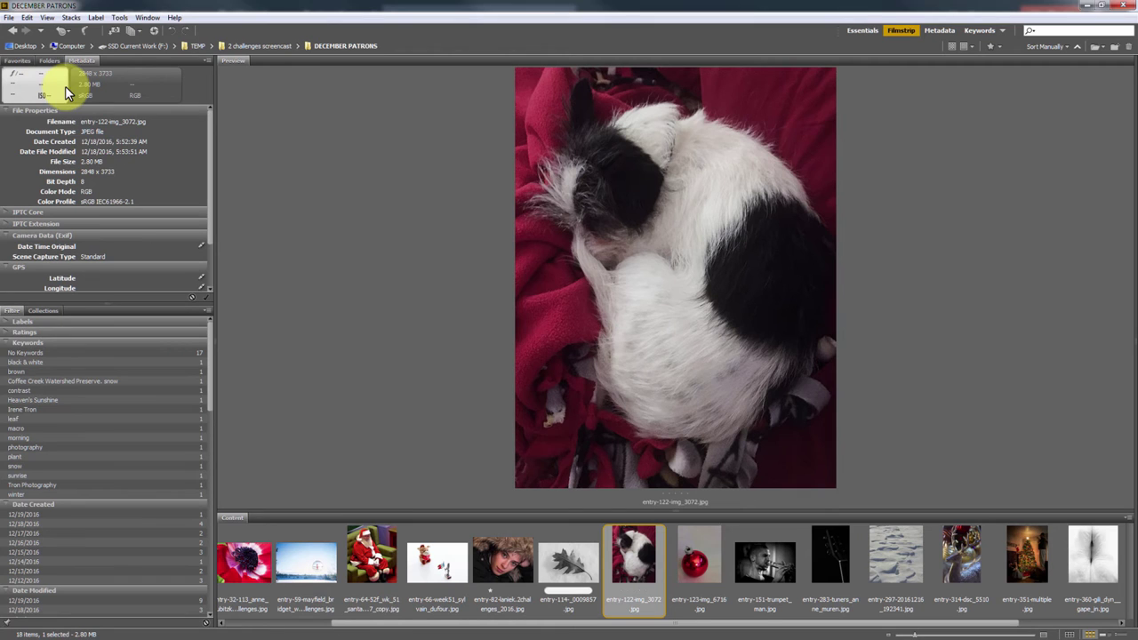
key(space)
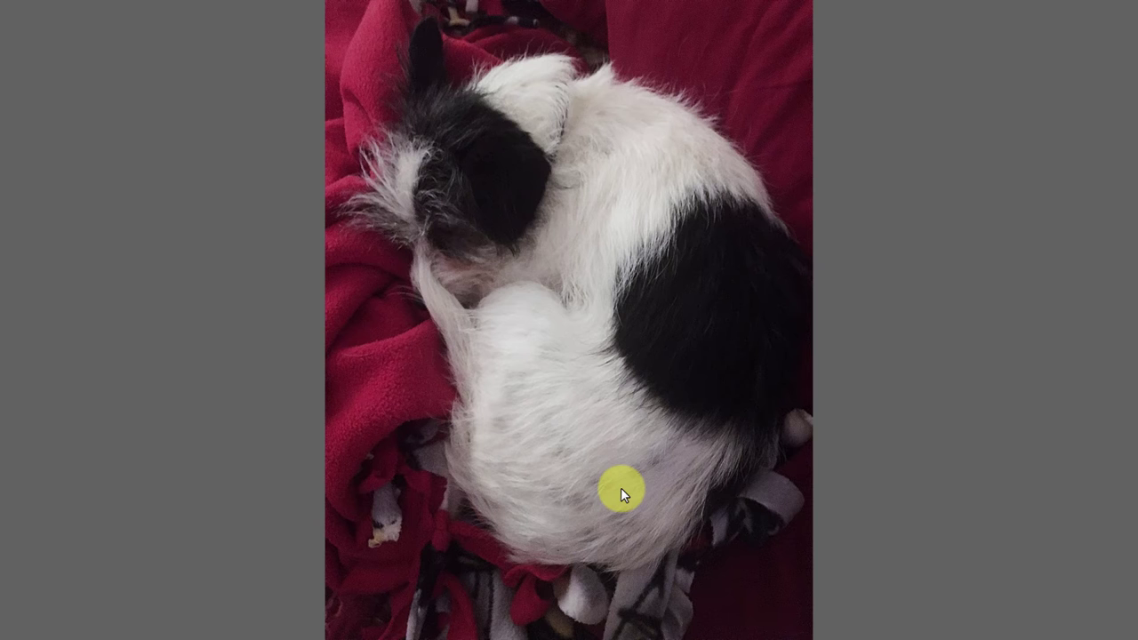
key(space)
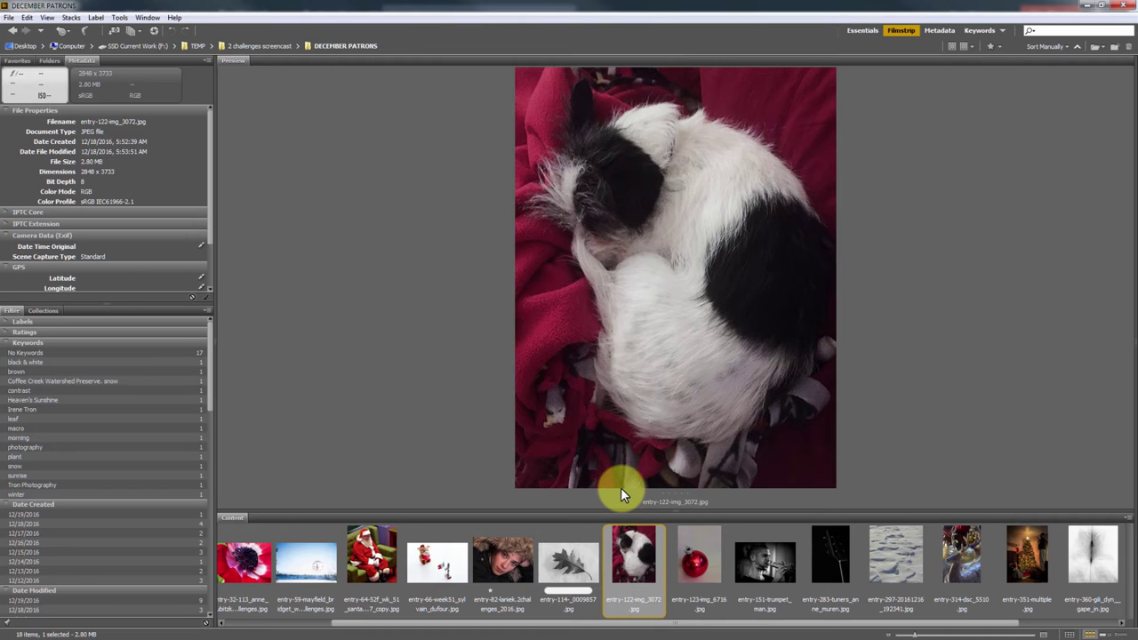
Glance at the snowdrift entry, view the dog full screen again, then advance to the red ornament
click(884, 556)
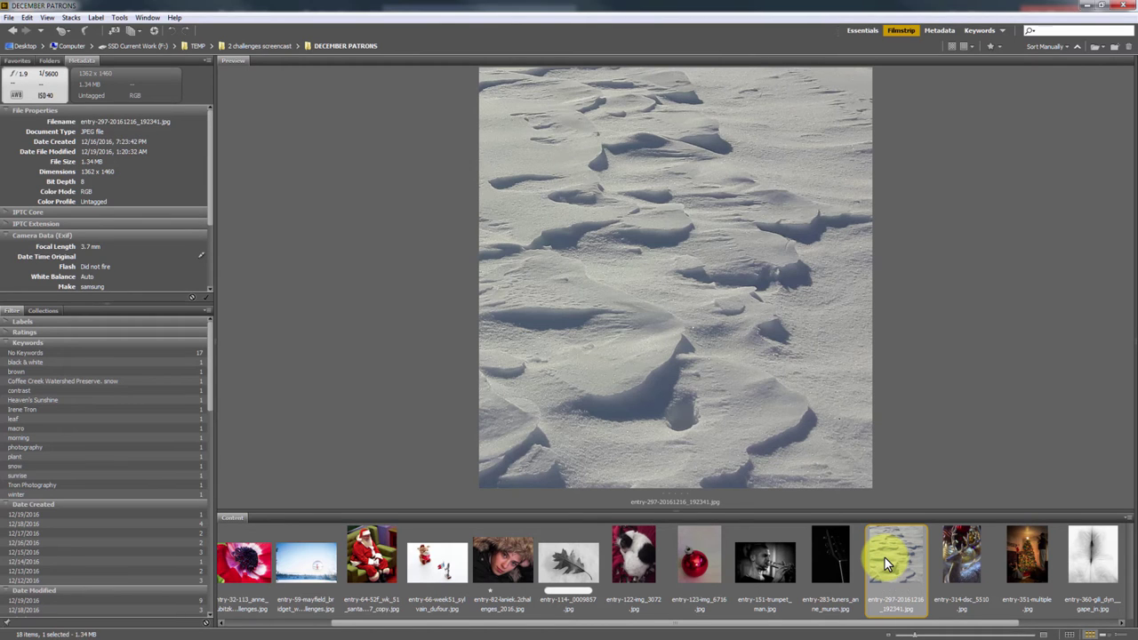
click(632, 558)
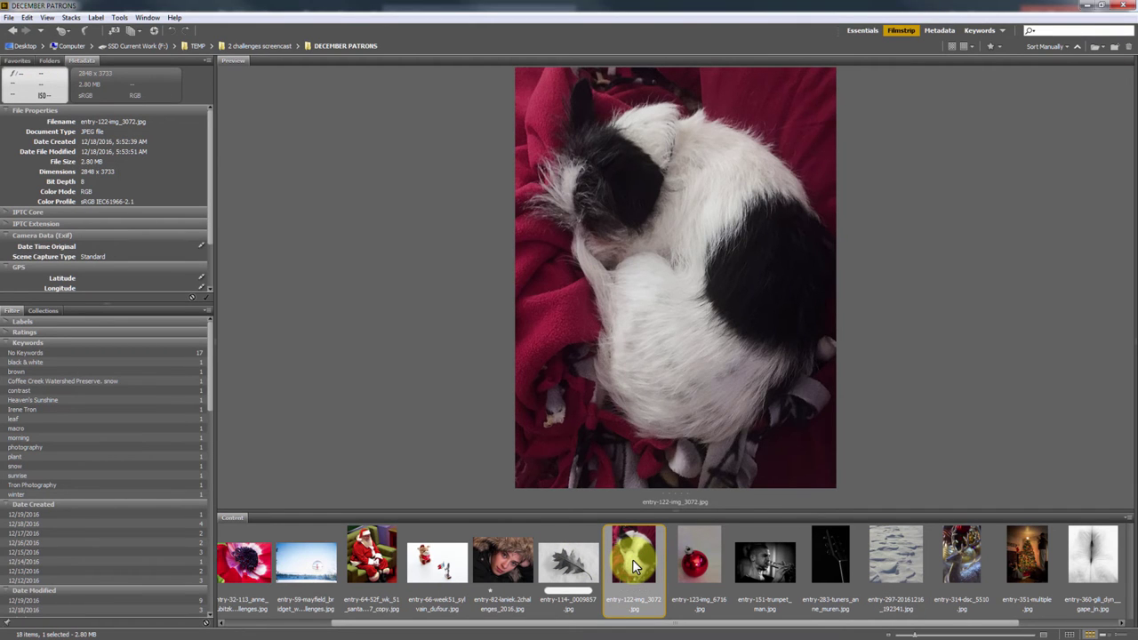
key(space)
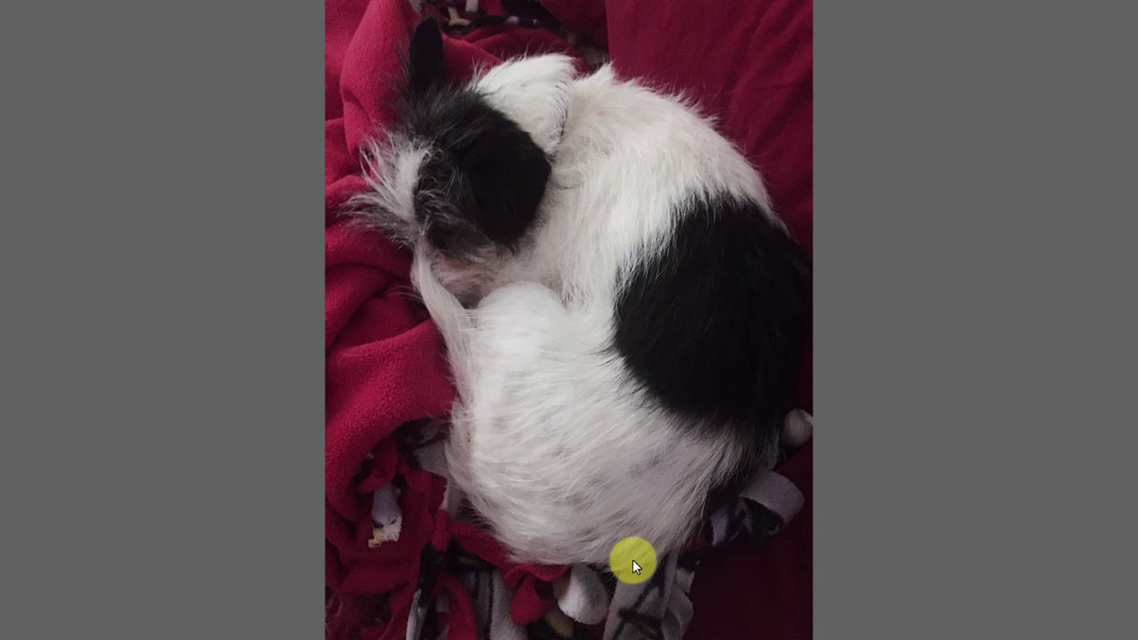
key(space)
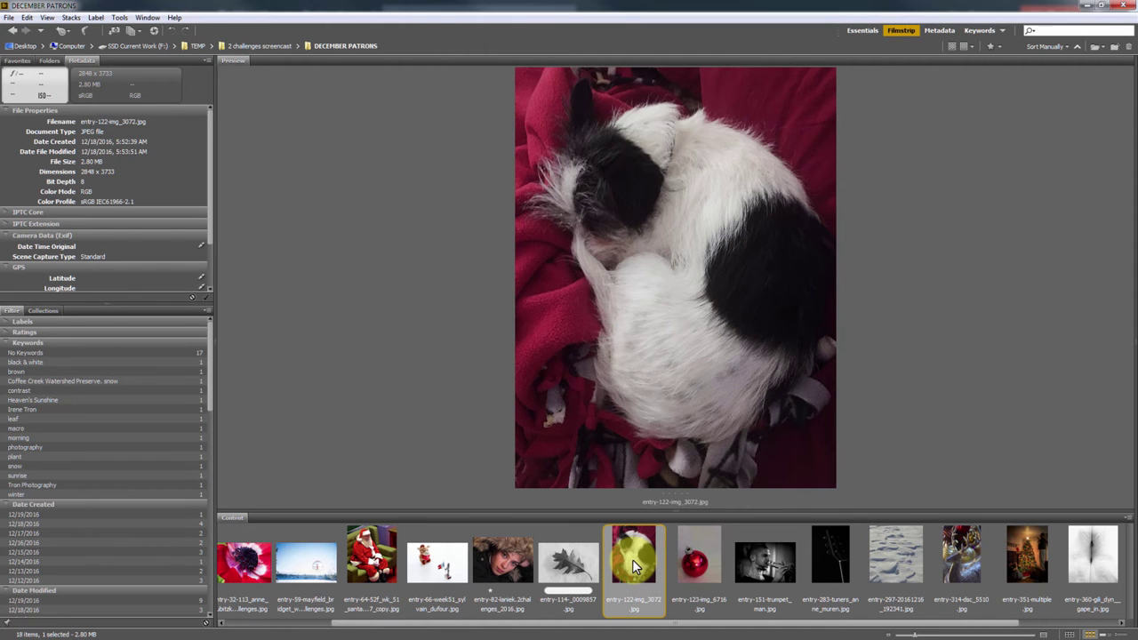
scroll(133, 268, down, 2)
scroll(147, 198, up, 2)
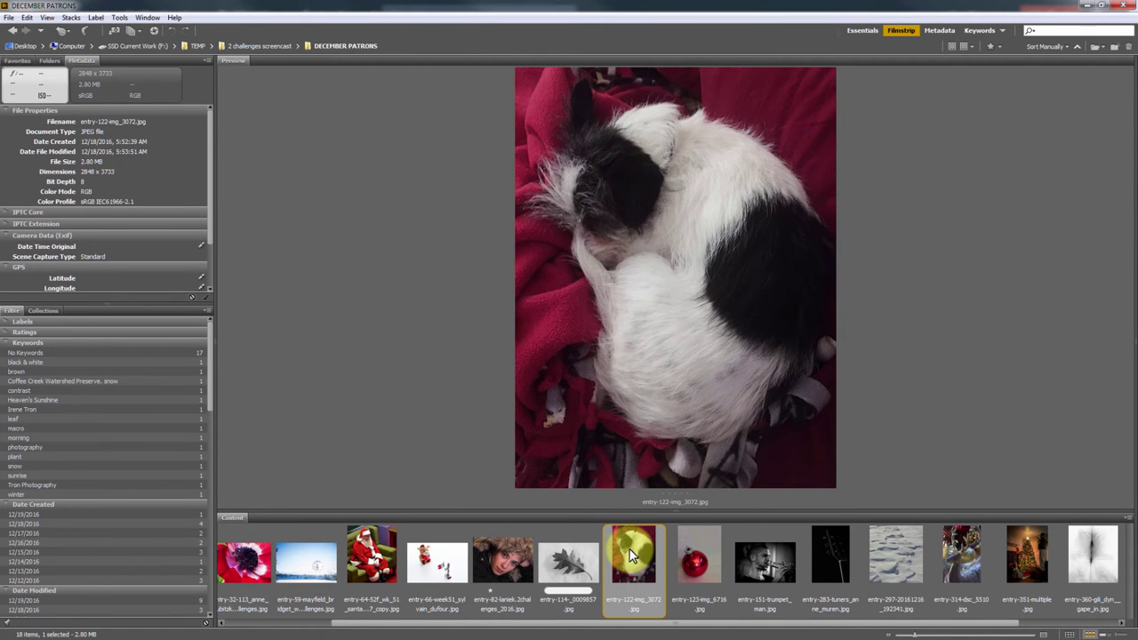
key(Right)
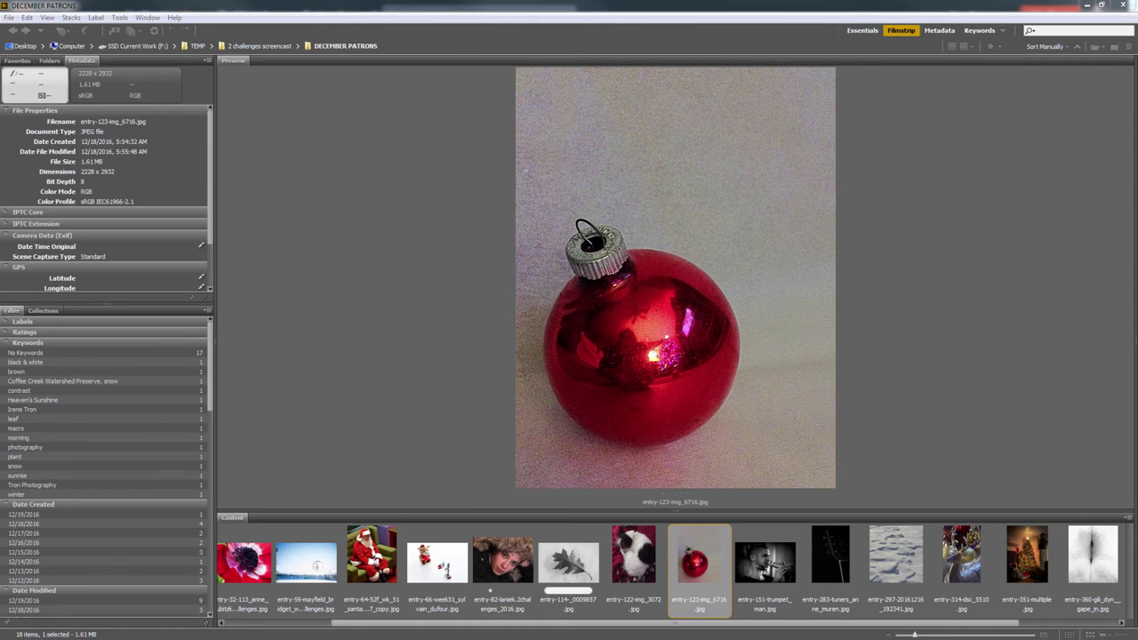
click(694, 558)
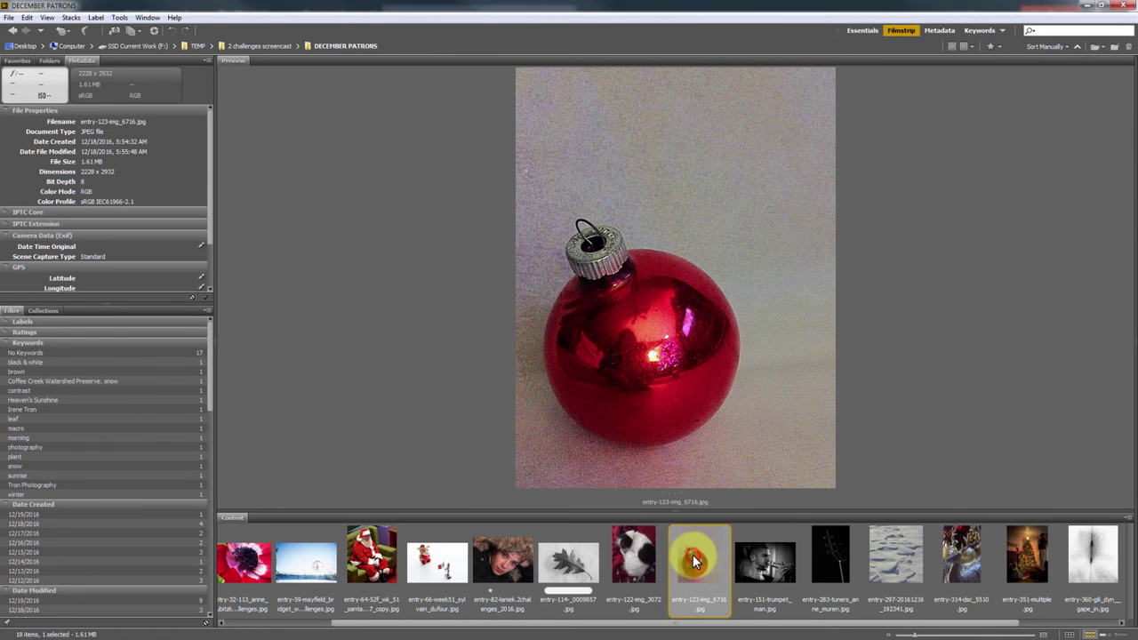
scroll(139, 192, down, 2)
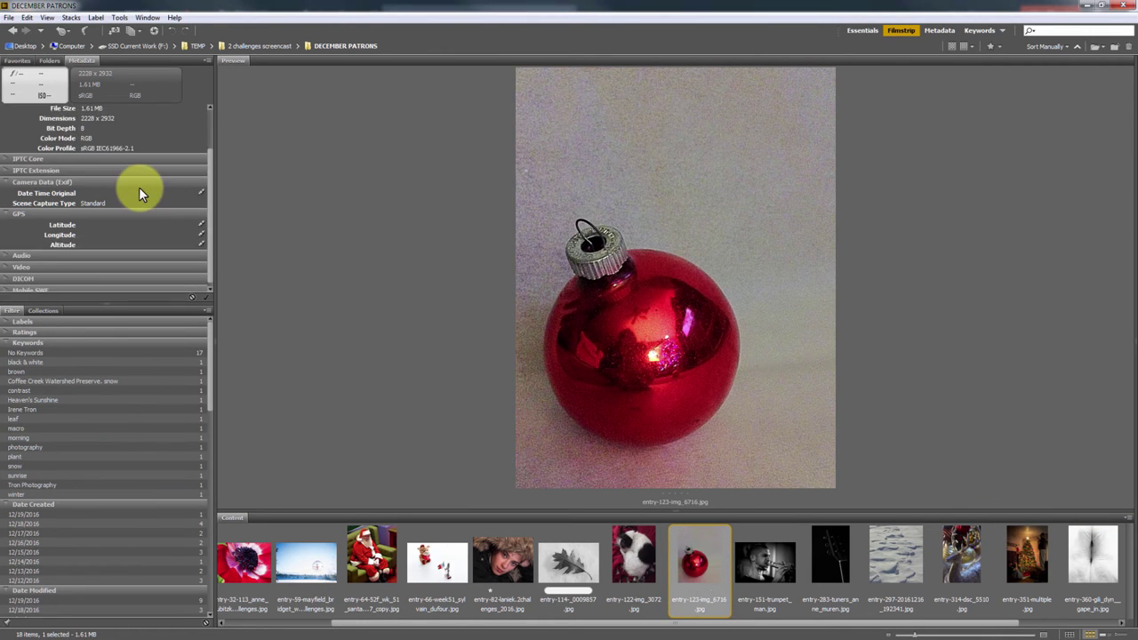
scroll(140, 192, up, 2)
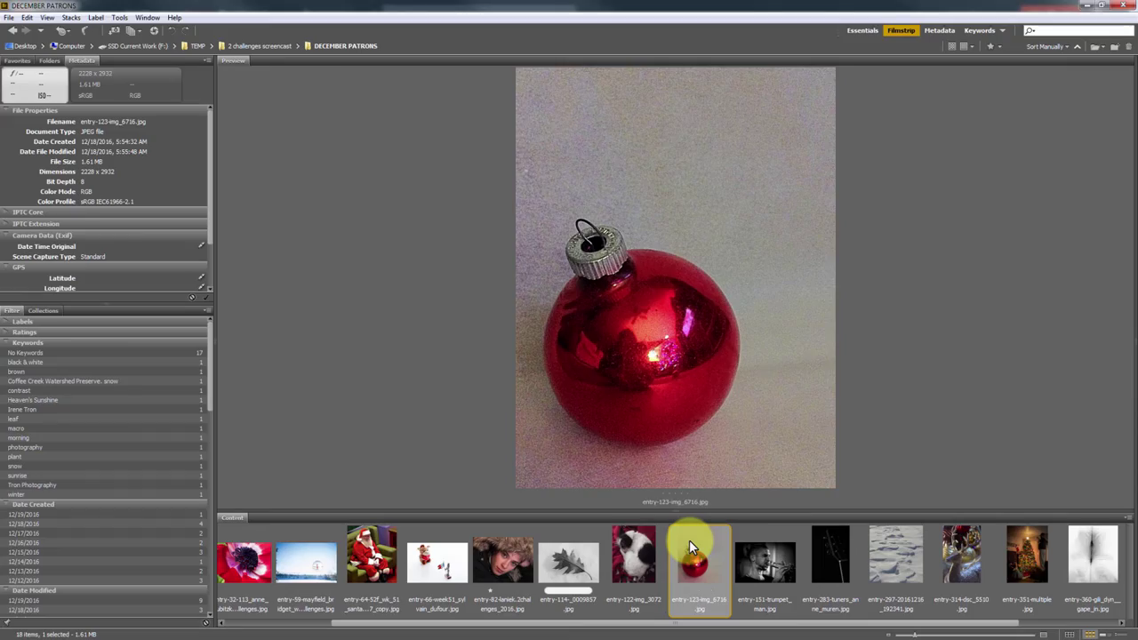
key(space)
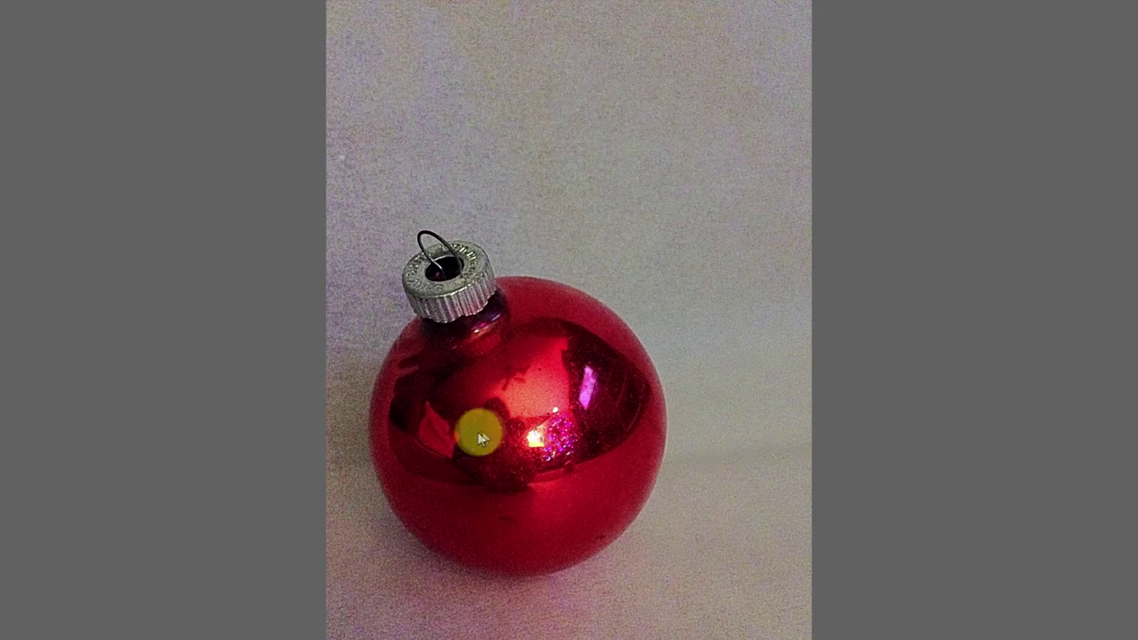
click(484, 435)
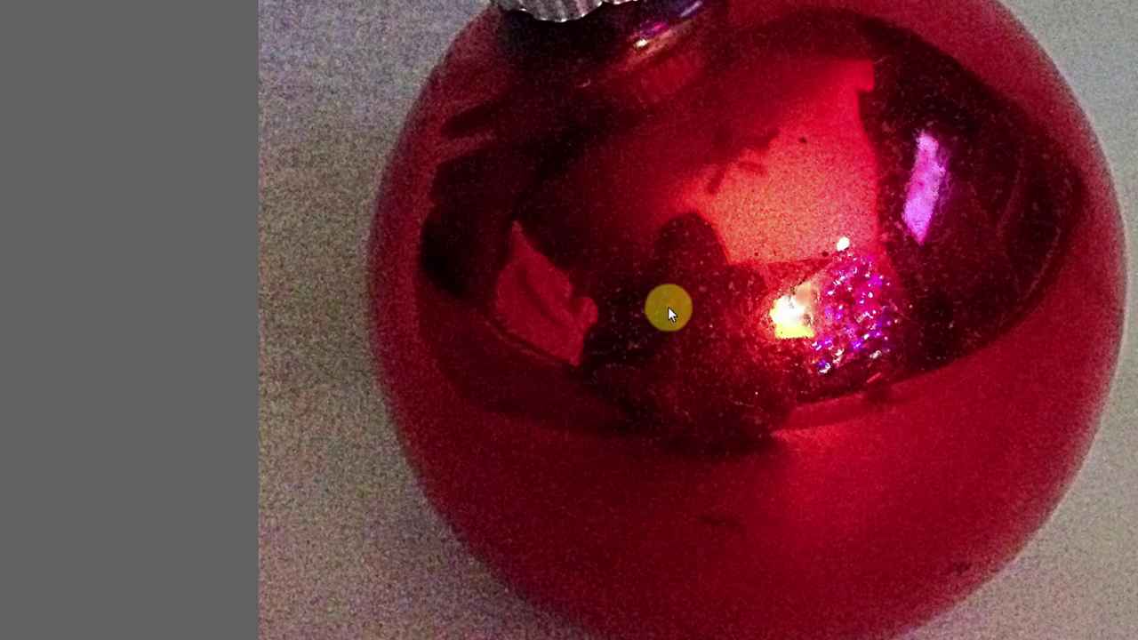
scroll(667, 310, up, 3)
drag(670, 311, 622, 328)
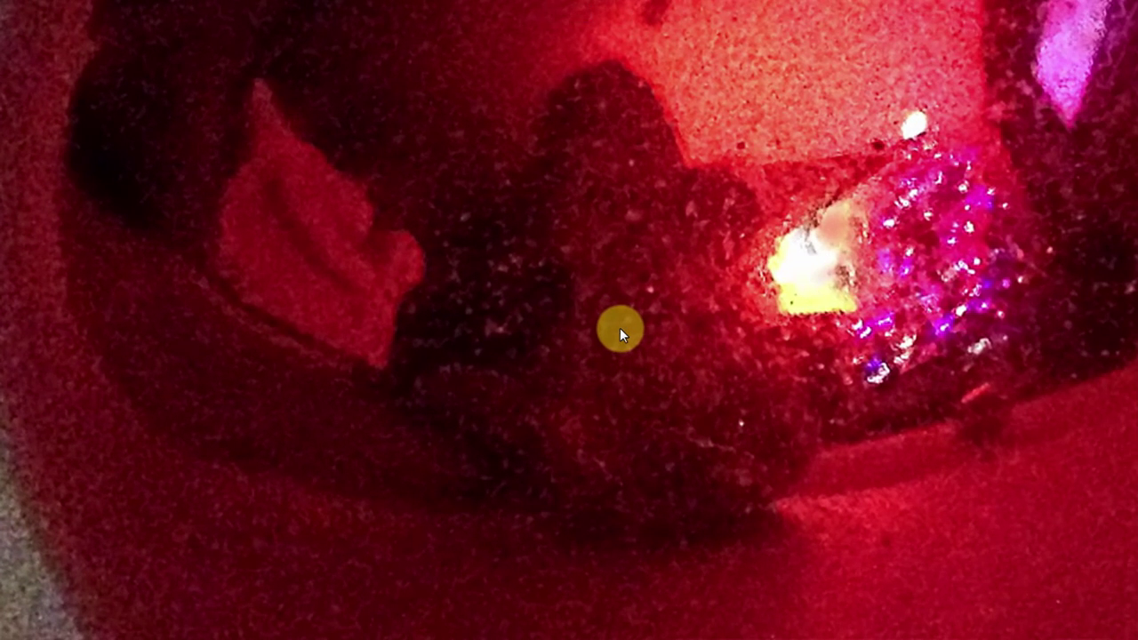
drag(649, 280, 589, 338)
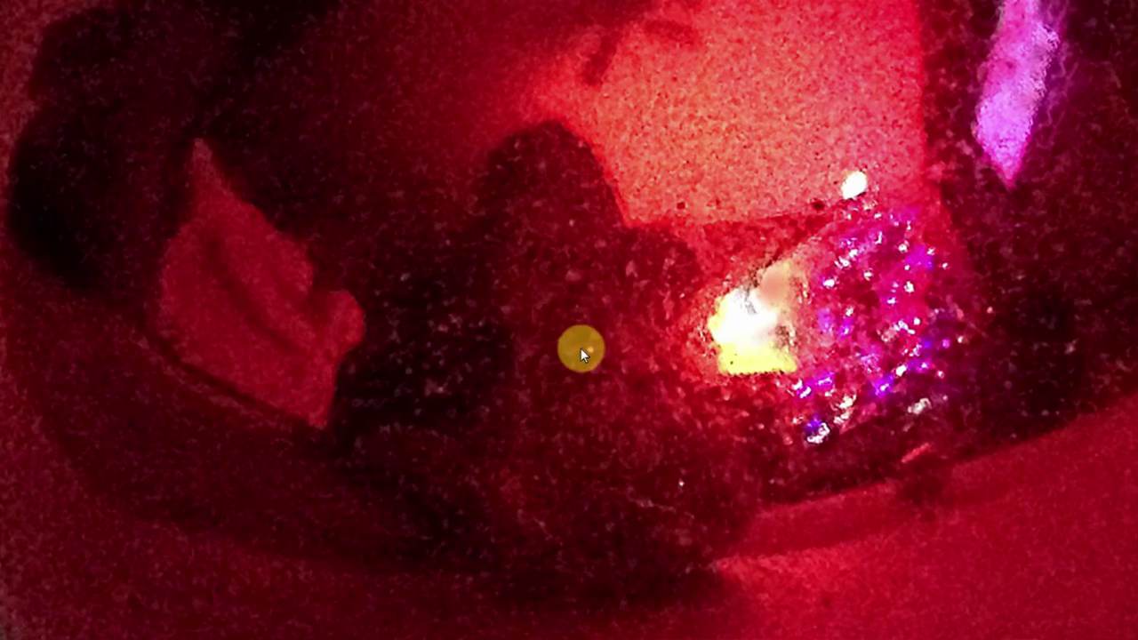
scroll(512, 326, down, 3)
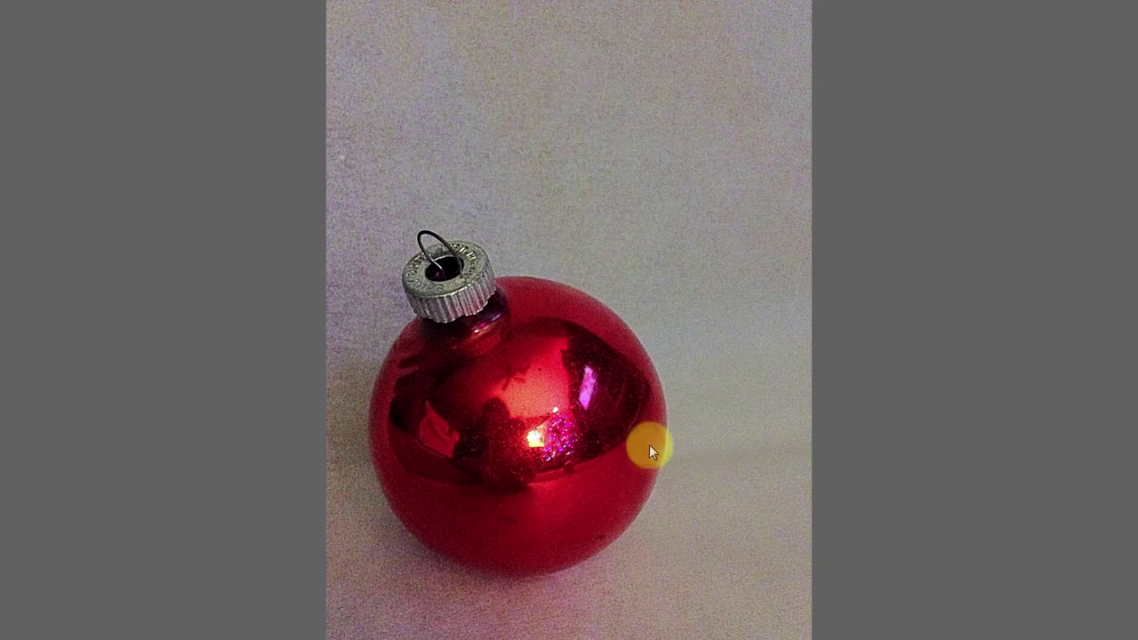
scroll(538, 183, up, 5)
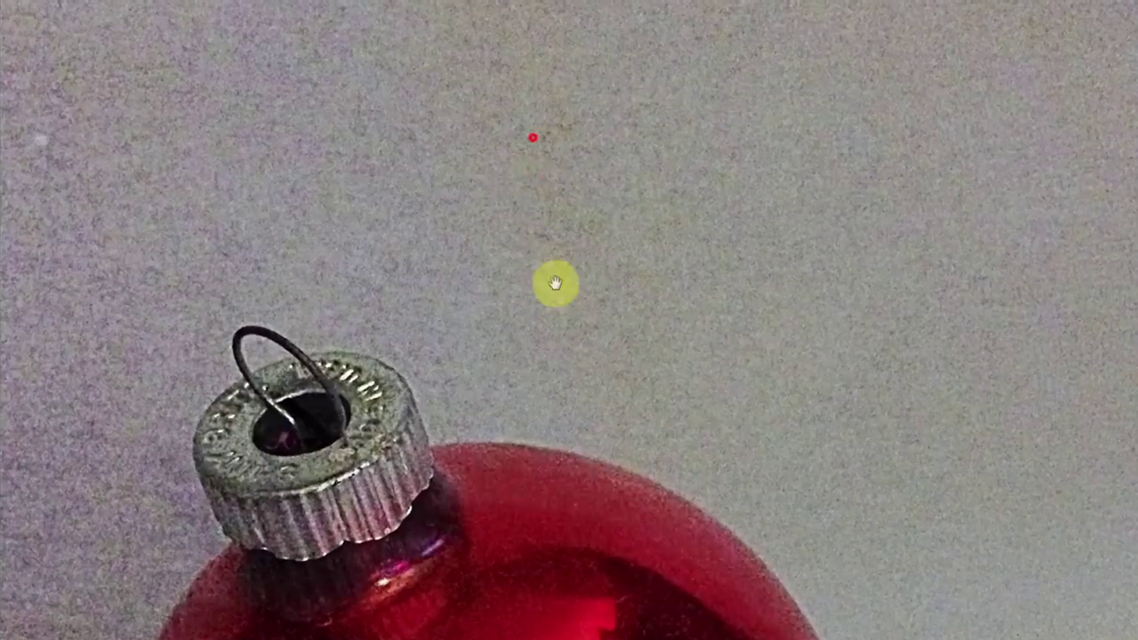
scroll(613, 275, down, 6)
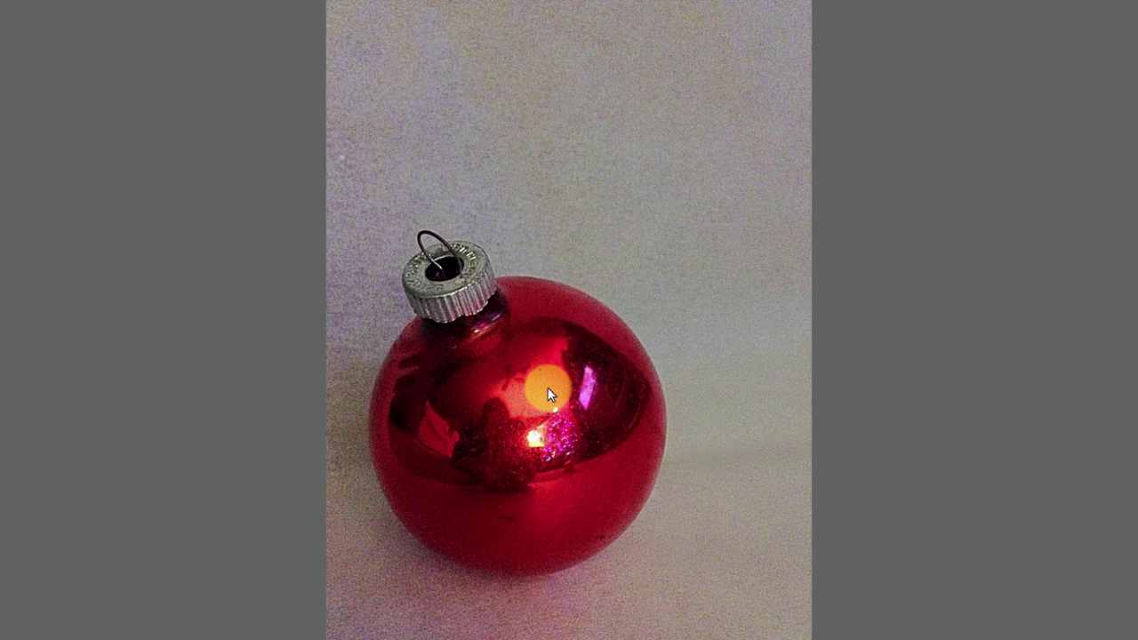
key(space)
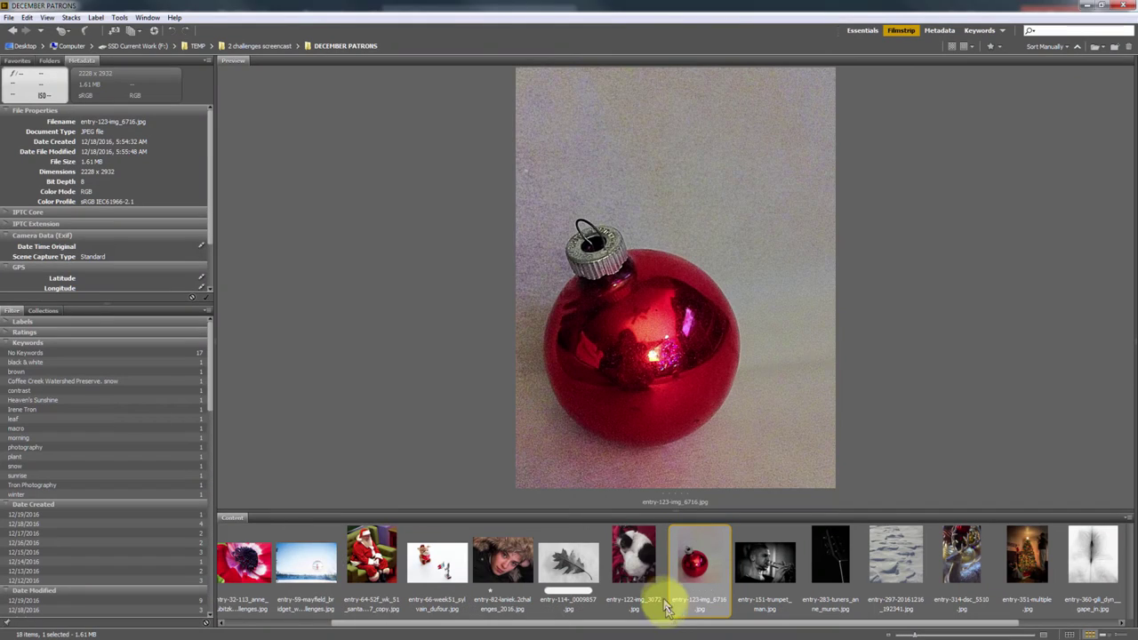
scroll(657, 587, down, 2)
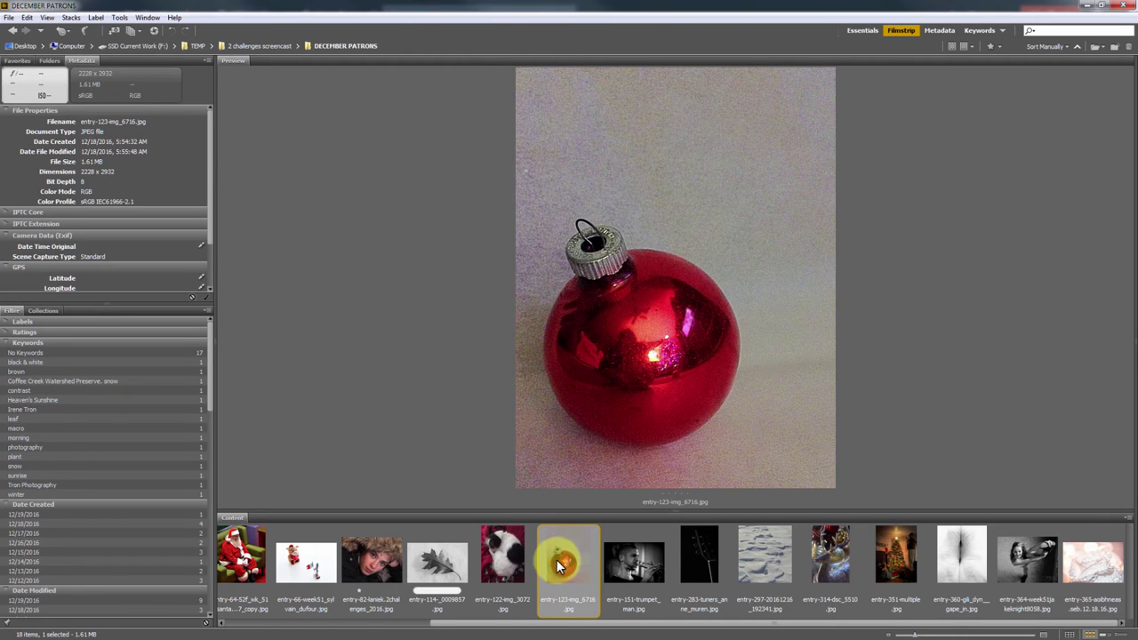
Show the trumpet player entry in the filmstrip preview
click(639, 567)
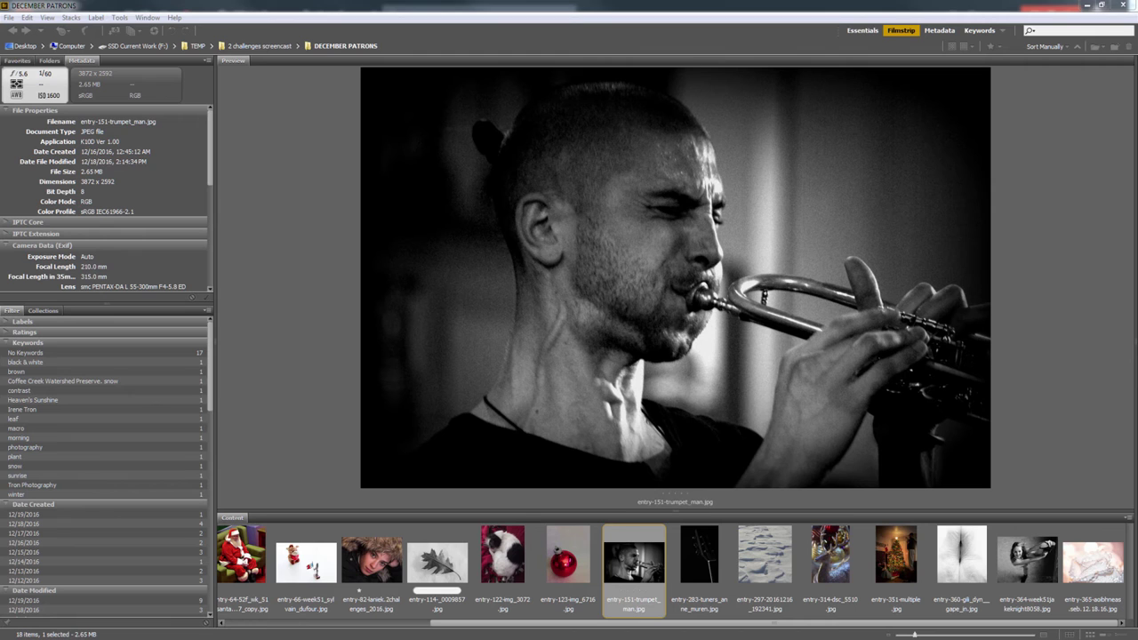
click(640, 550)
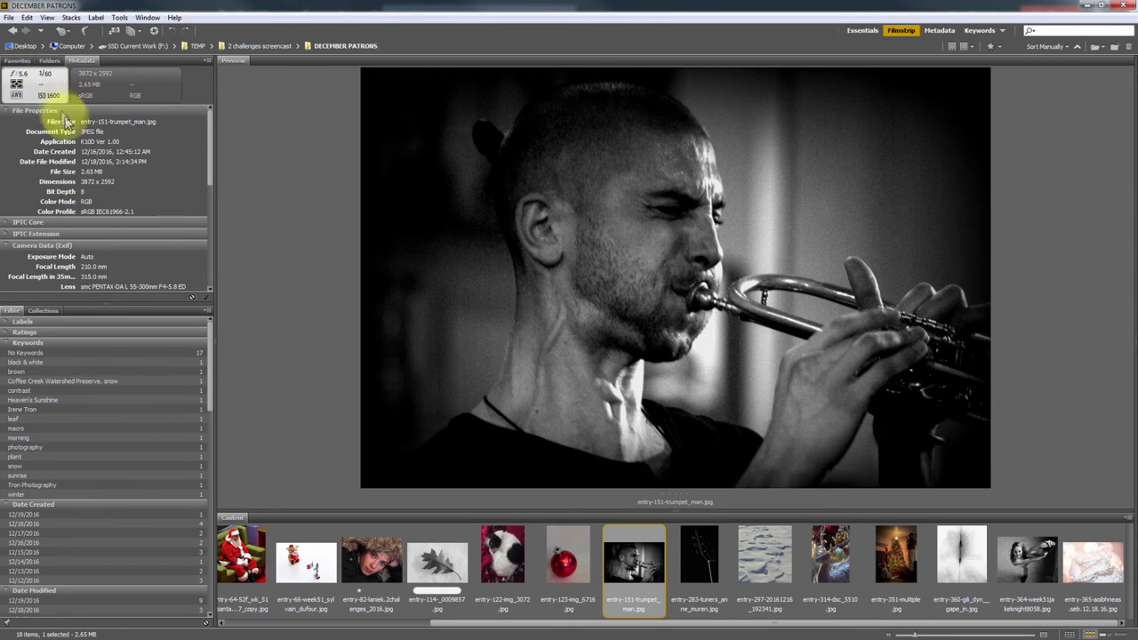
scroll(118, 167, down, 1)
scroll(119, 167, up, 1)
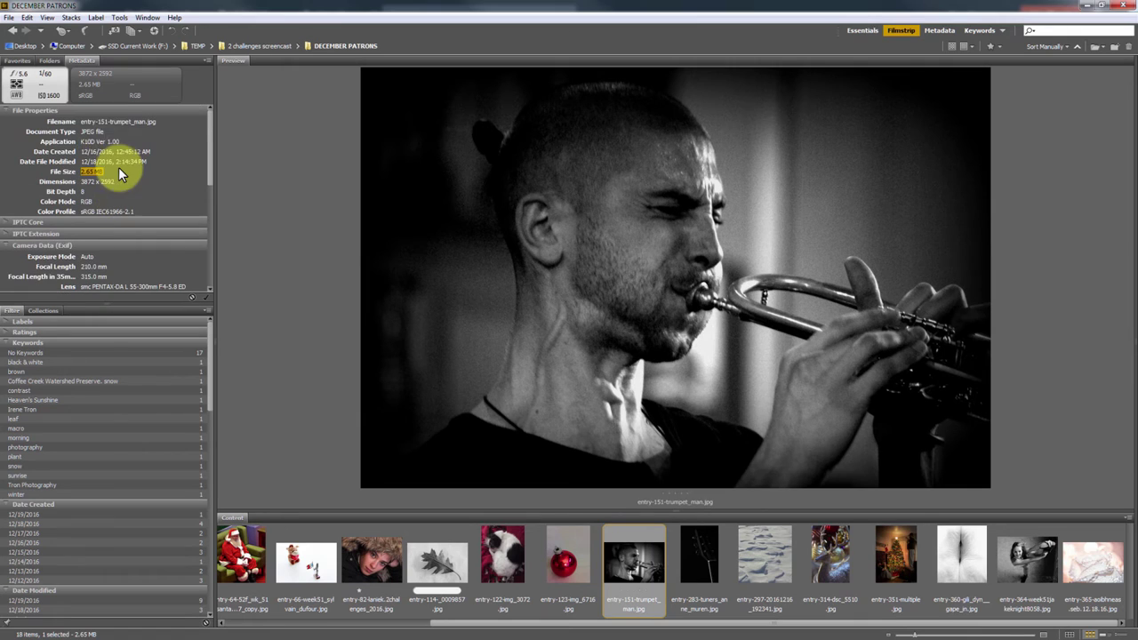
Point out its K10D Ver 1.00 application, lens and 210.0 mm focal length in the metadata
click(106, 142)
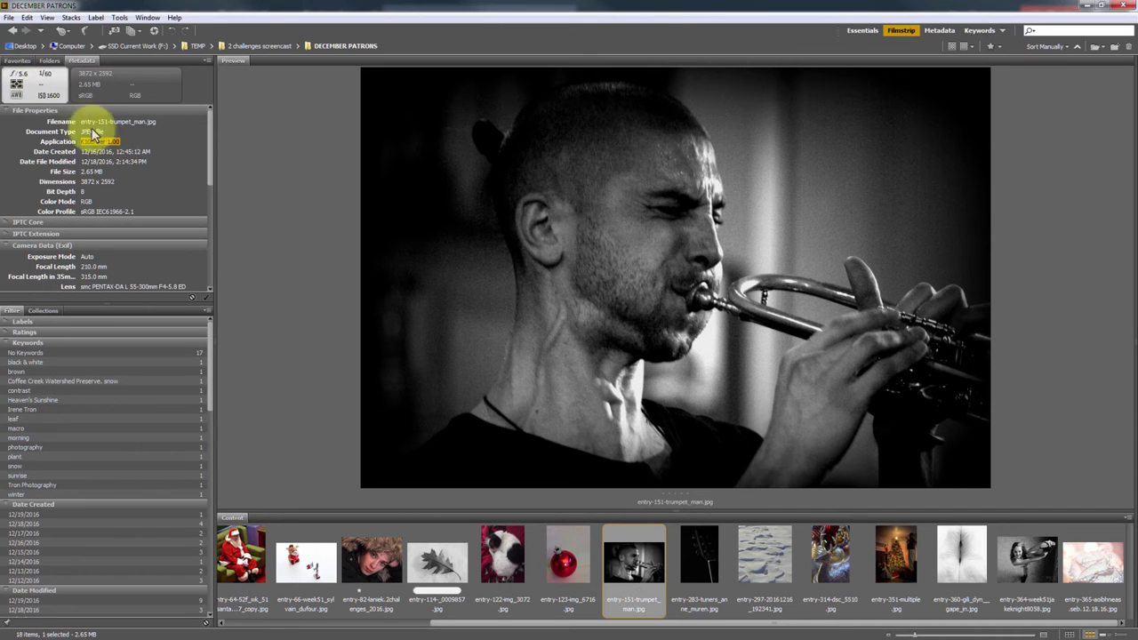
scroll(110, 146, down, 3)
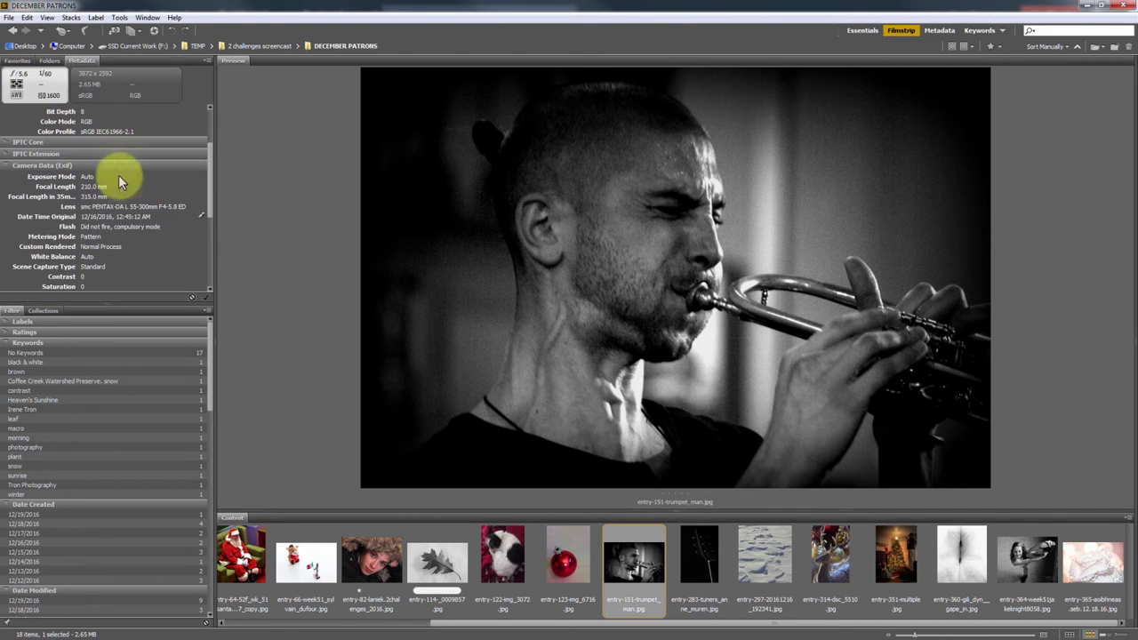
click(152, 208)
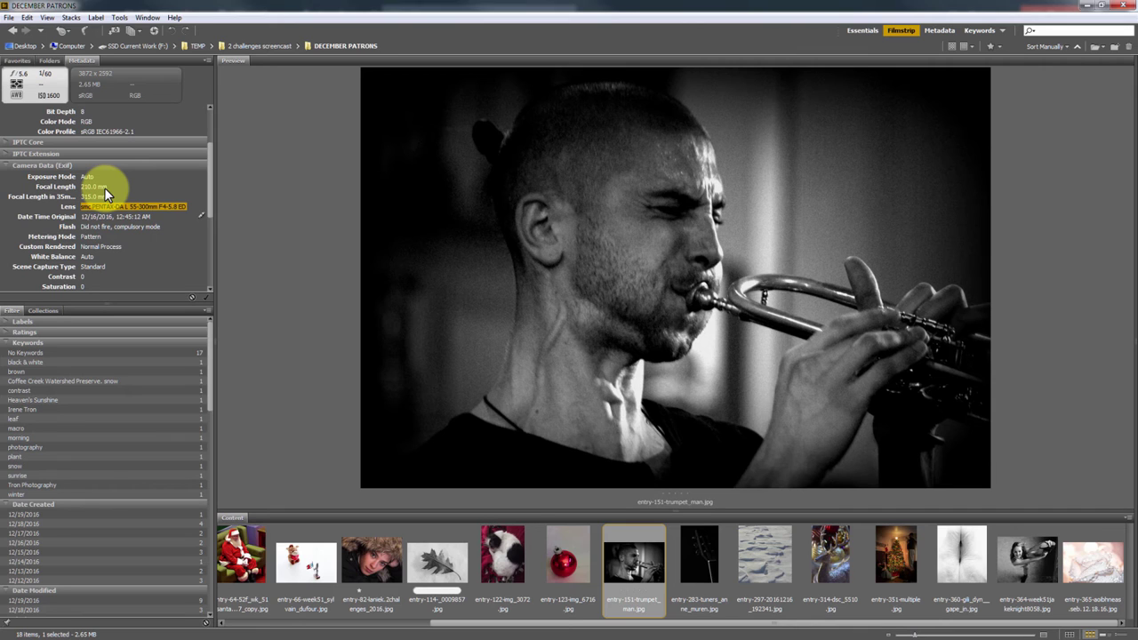
click(98, 187)
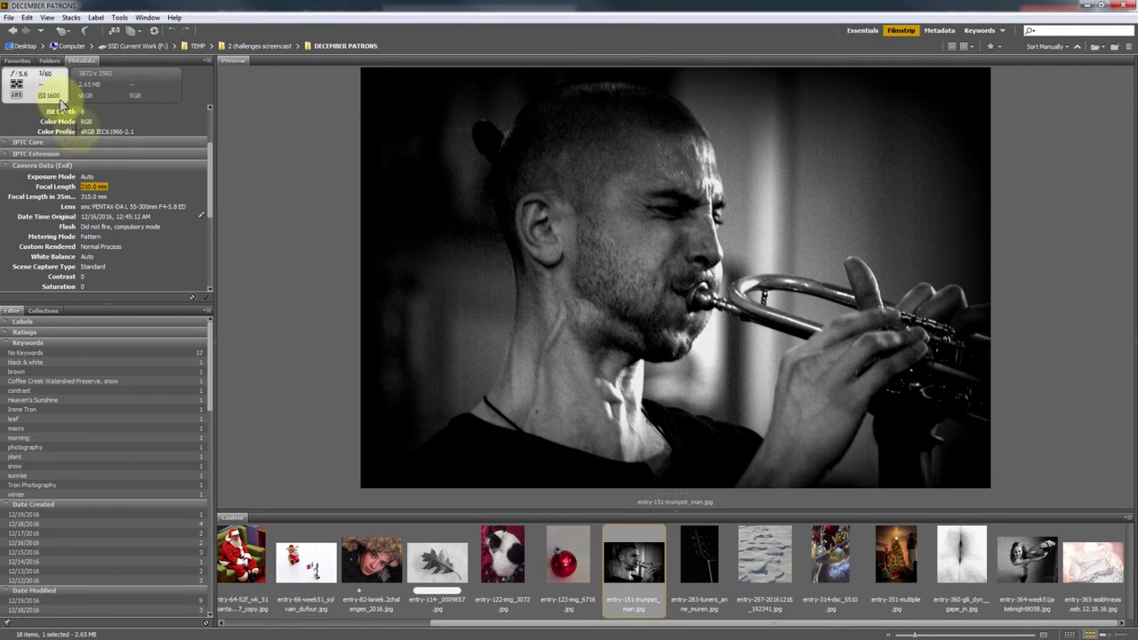
right_click(633, 560)
Open the trumpet photo in Camera Raw, setting Exposure to +0.45 and manual Vignetting Amount to +100
click(679, 299)
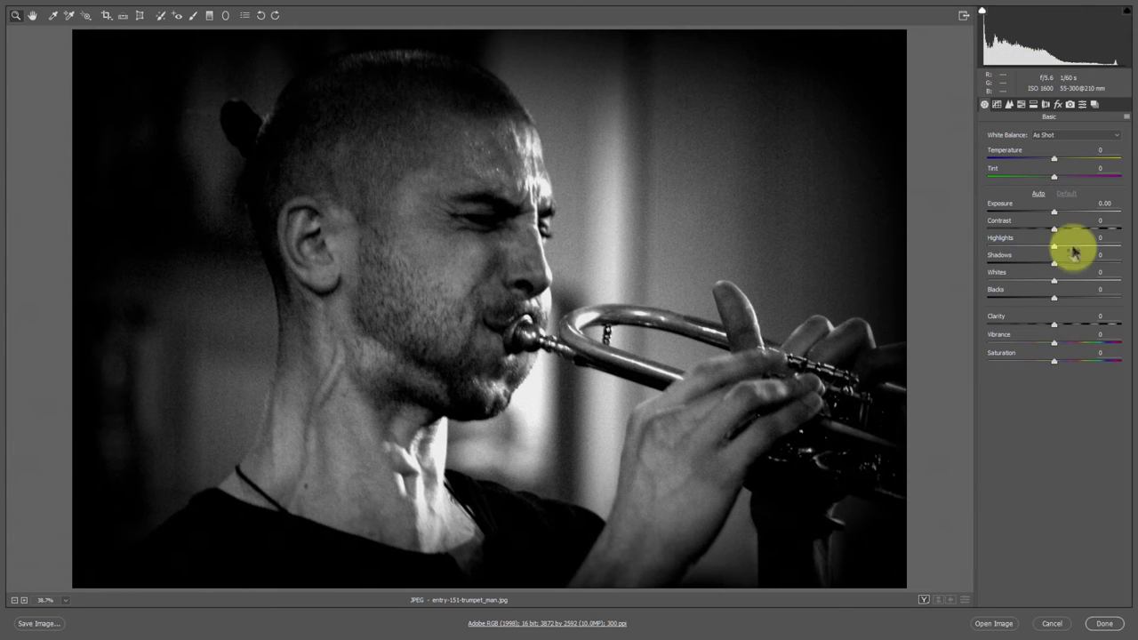
drag(1054, 213, 1062, 216)
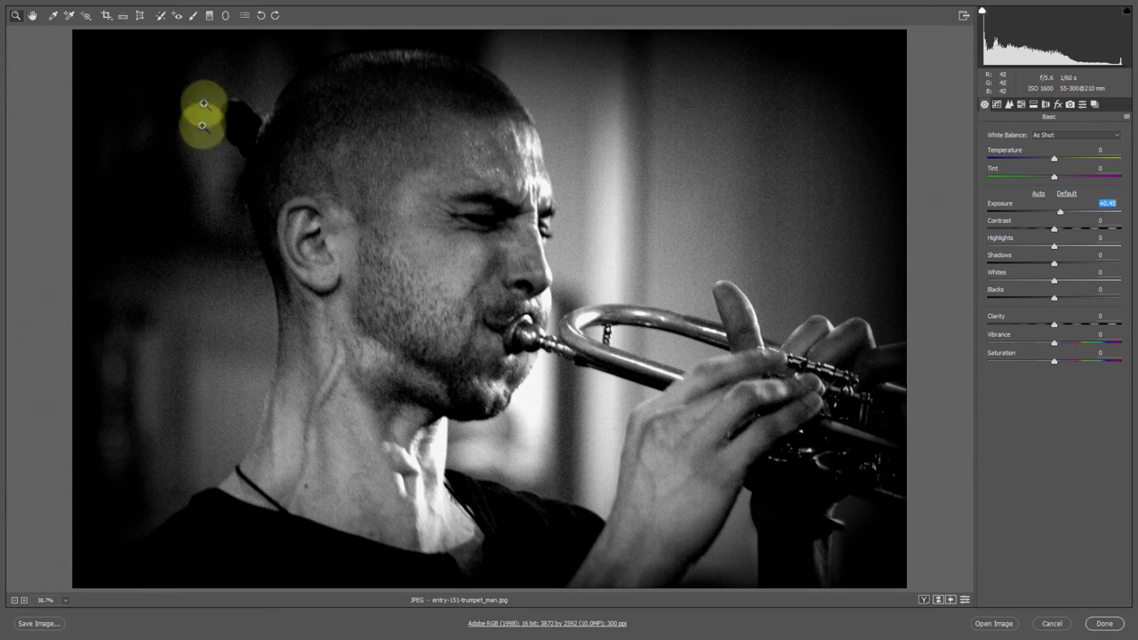
click(1046, 104)
click(1018, 131)
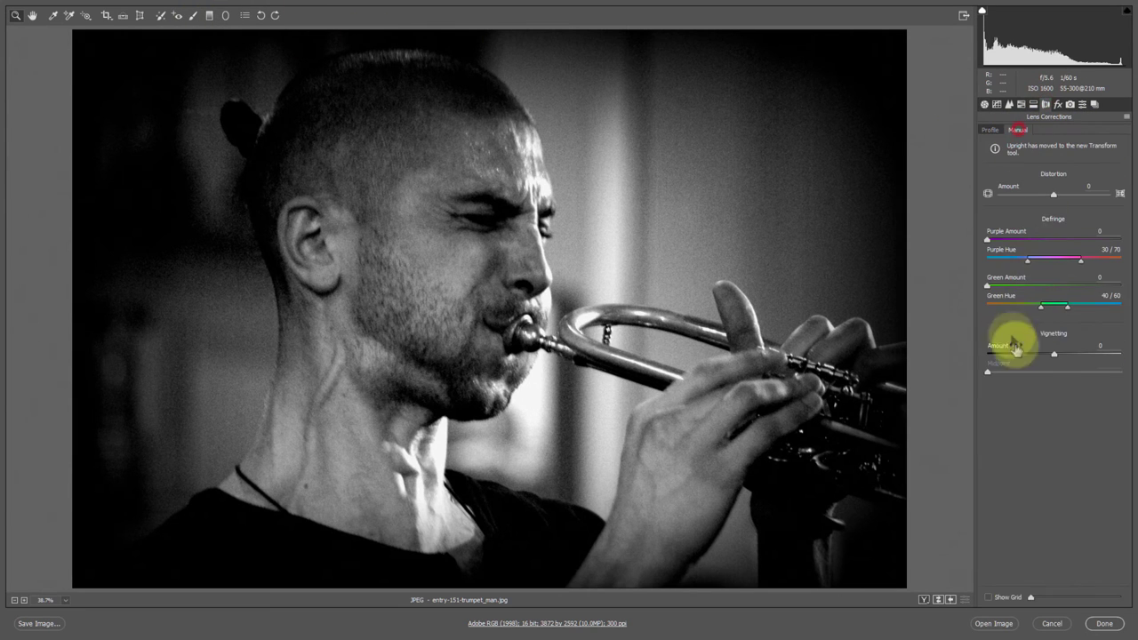
drag(1054, 356, 1122, 353)
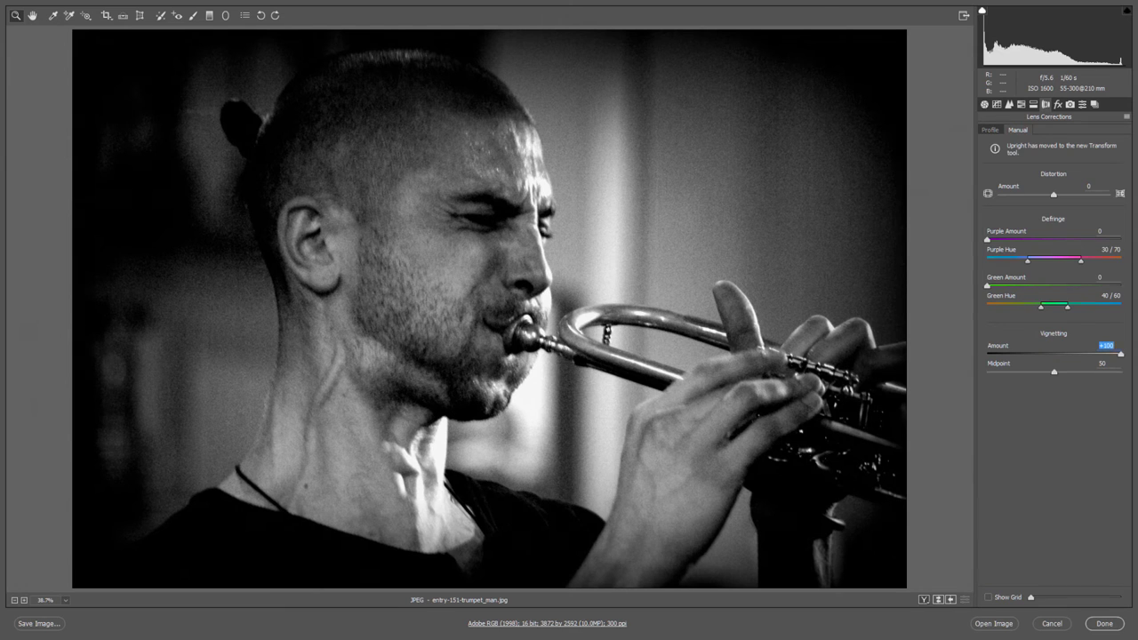
Paint an Adjustment Brush (Exposure +0.75, Highlights +25, Shadows +39) along the top edge
click(983, 104)
click(193, 16)
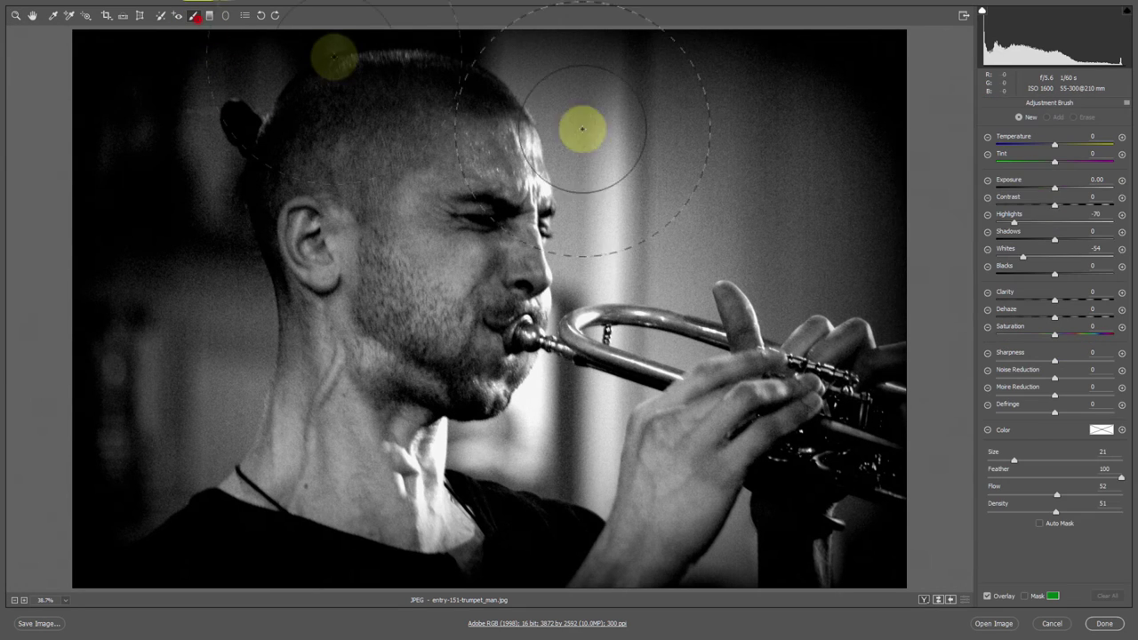
click(1122, 214)
drag(1057, 237, 1078, 249)
drag(1054, 188, 1065, 187)
mouse_move(721, 44)
mouse_down()
mouse_move(737, 43)
mouse_move(941, 254)
mouse_up()
mouse_move(257, 570)
mouse_down()
mouse_move(246, 519)
mouse_move(12, 495)
mouse_move(8, 216)
mouse_move(127, 51)
mouse_move(311, 9)
mouse_move(406, 25)
mouse_move(254, 25)
mouse_move(330, 21)
mouse_move(20, 204)
mouse_move(142, 538)
mouse_move(68, 545)
mouse_up()
click(840, 558)
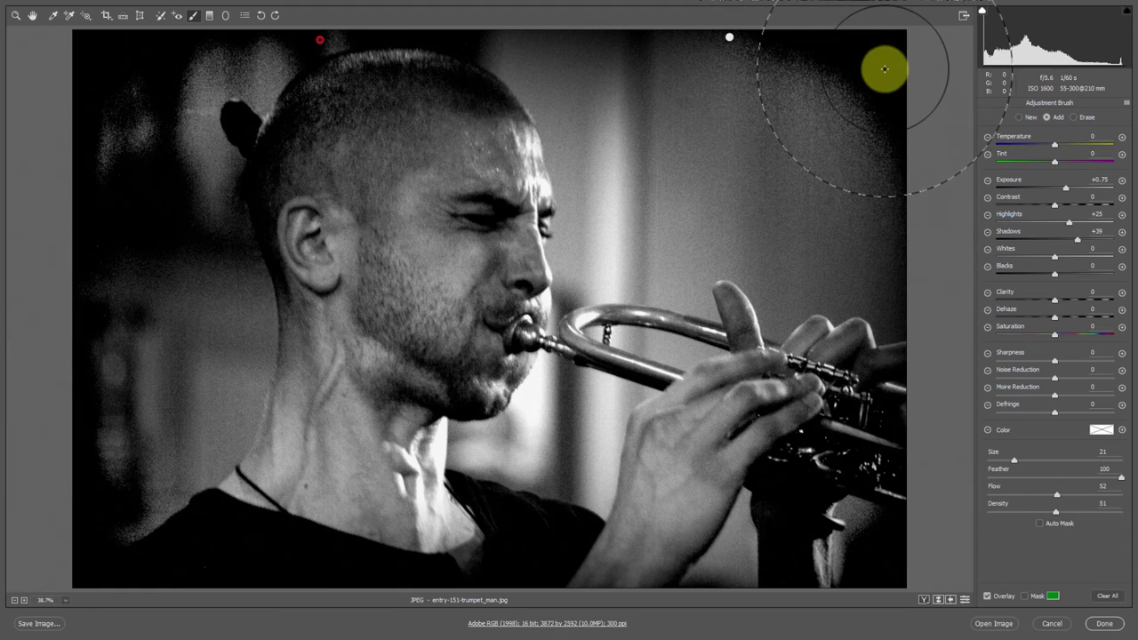
Toggle the brush preview on and off to compare, then cancel Camera Raw
key(p)
key(p)
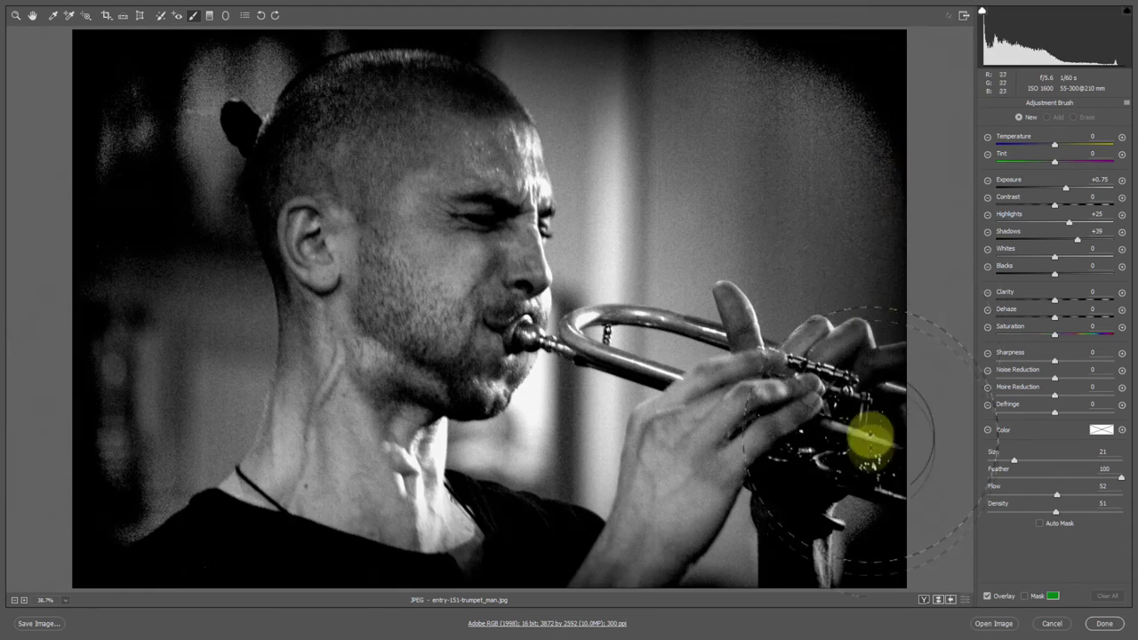
key(p)
key(p)
key(p)
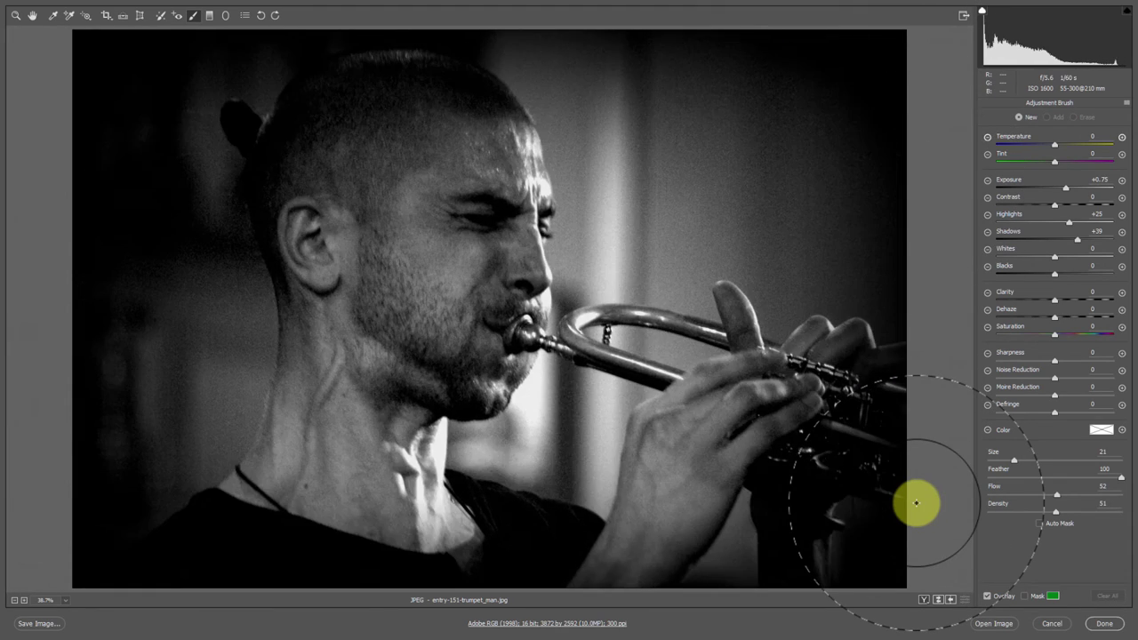
key(p)
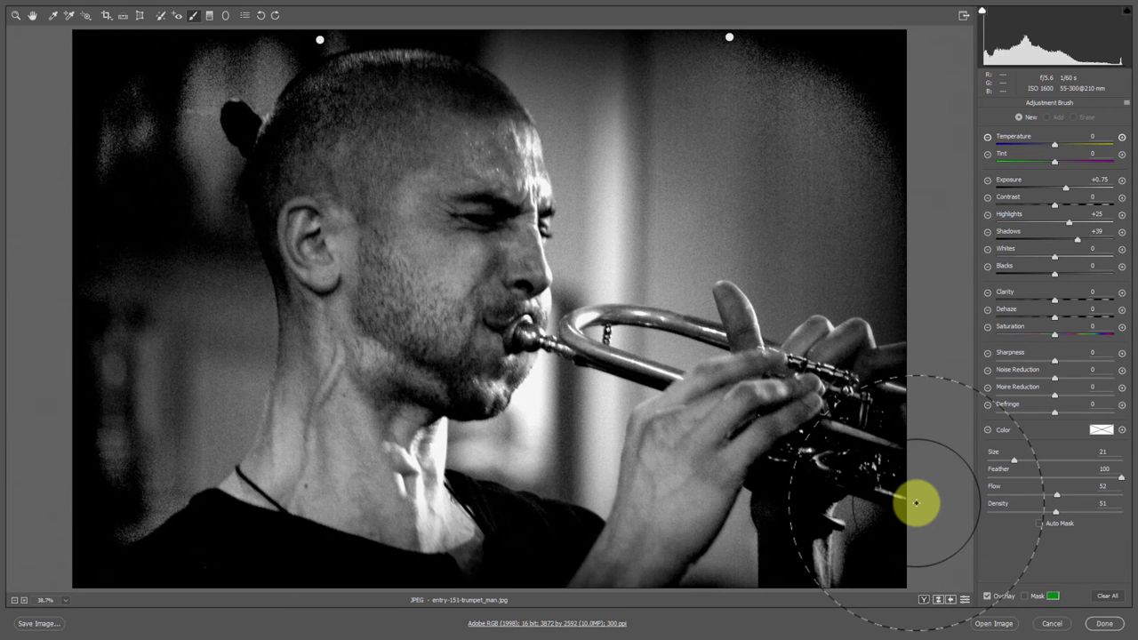
key(p)
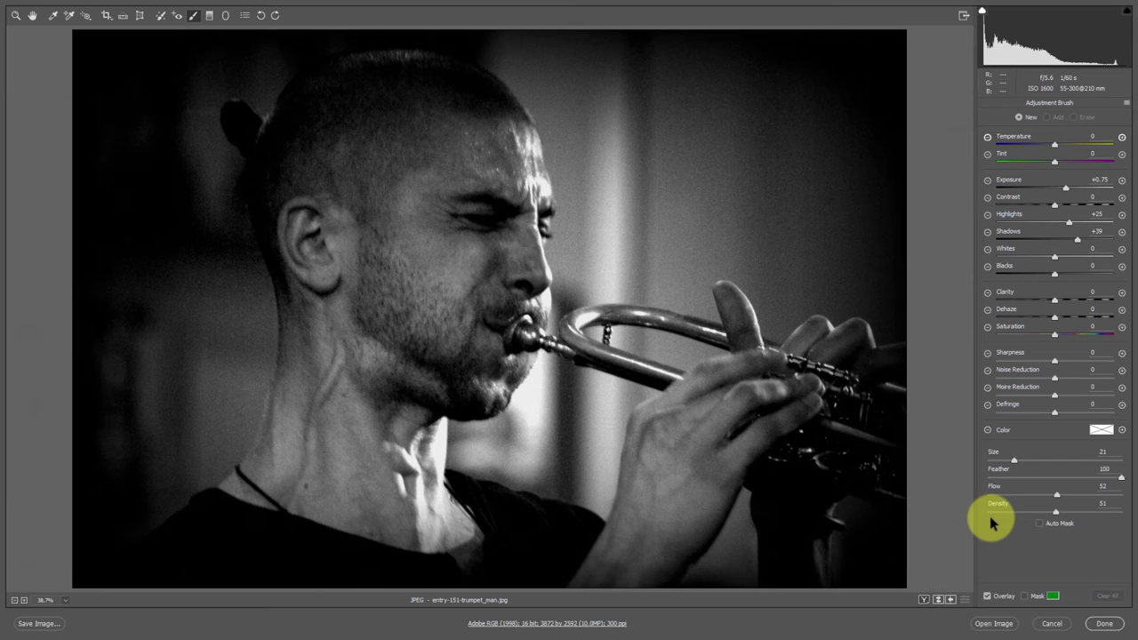
key(p)
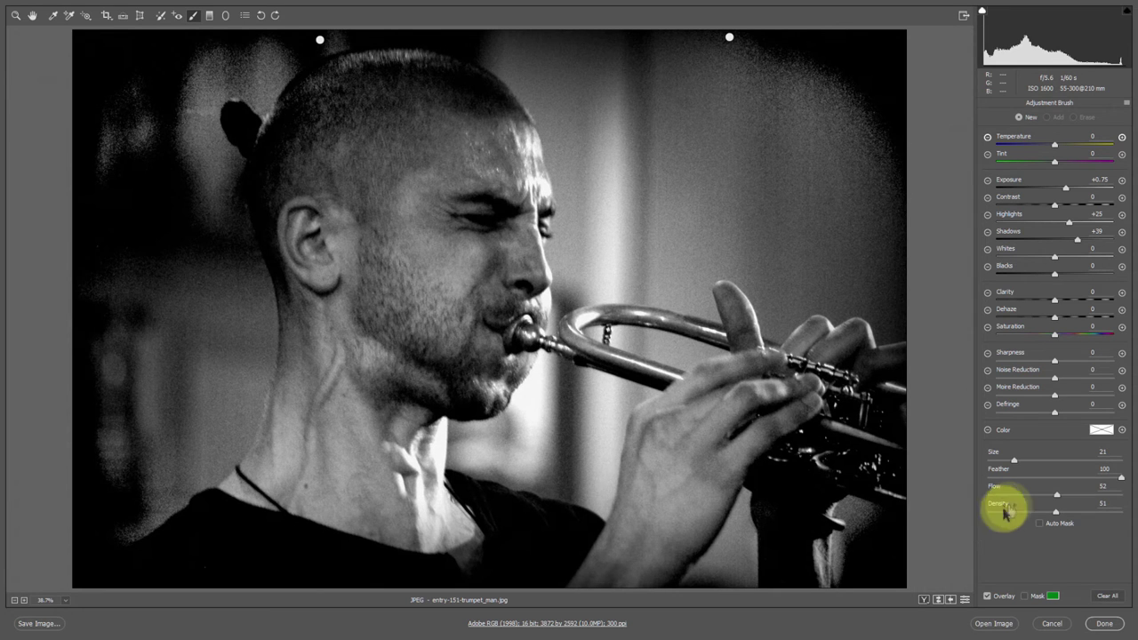
click(1051, 622)
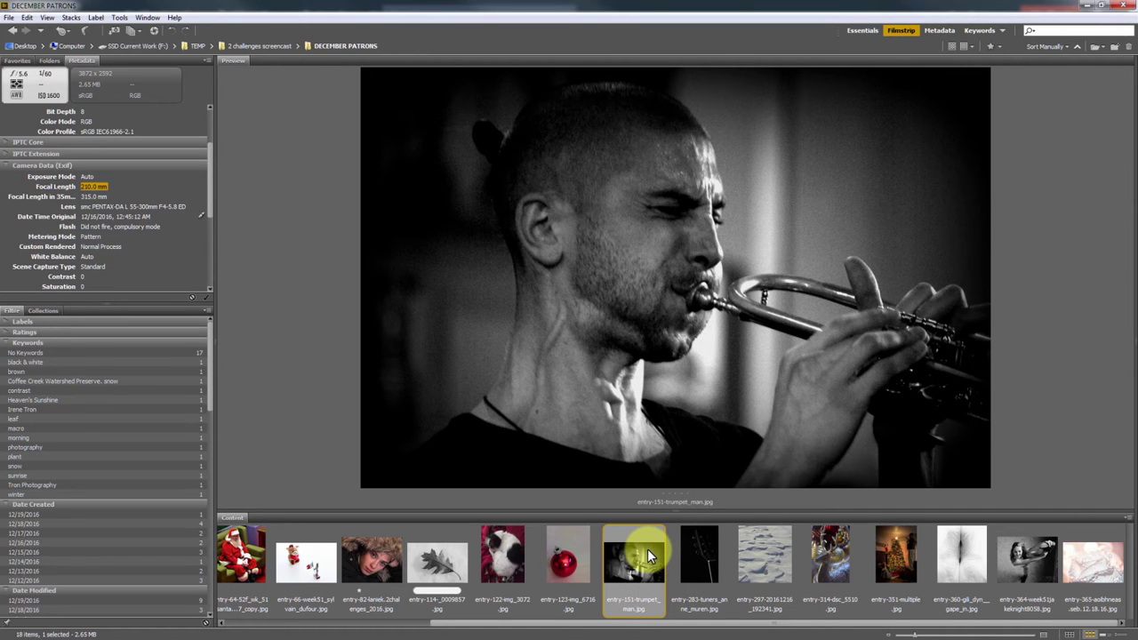
Select the guitar-tuners entry (entry-283) and open it in Camera Raw
click(647, 550)
click(692, 548)
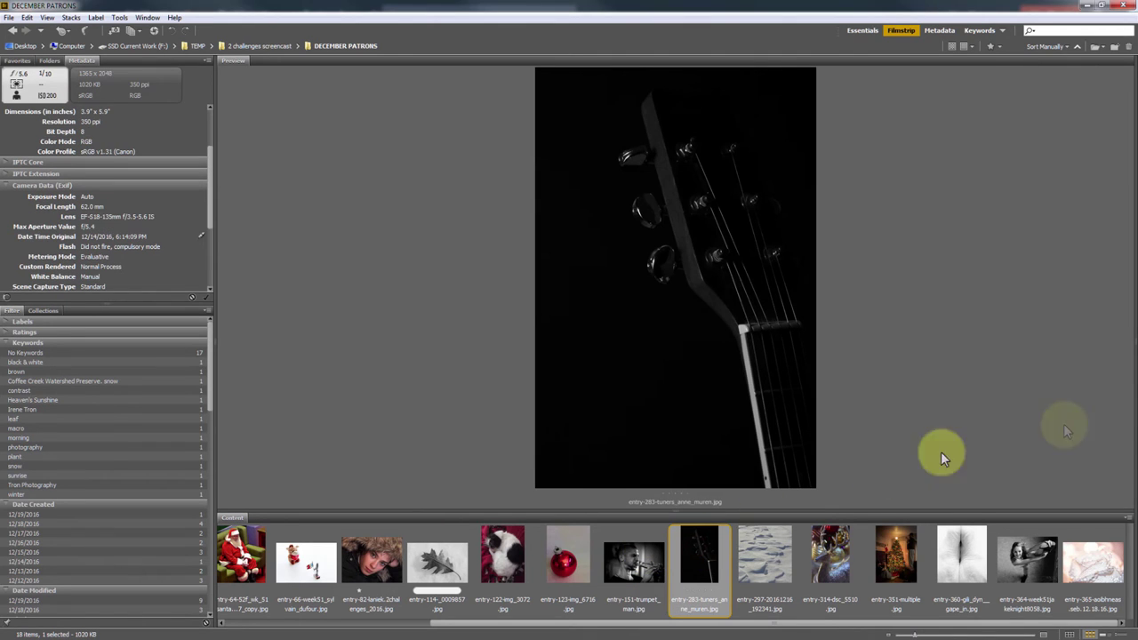
right_click(722, 538)
click(797, 293)
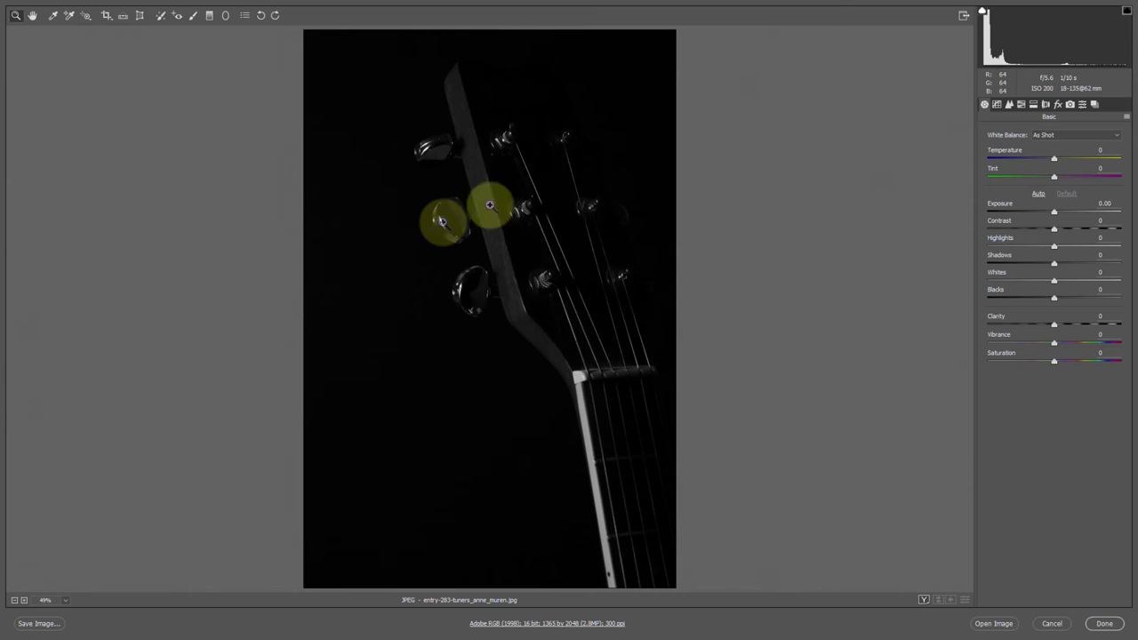
Toggle the shadow clipping warning on and off to inspect the guitar photo's dark areas
click(983, 16)
click(984, 15)
click(983, 15)
click(983, 15)
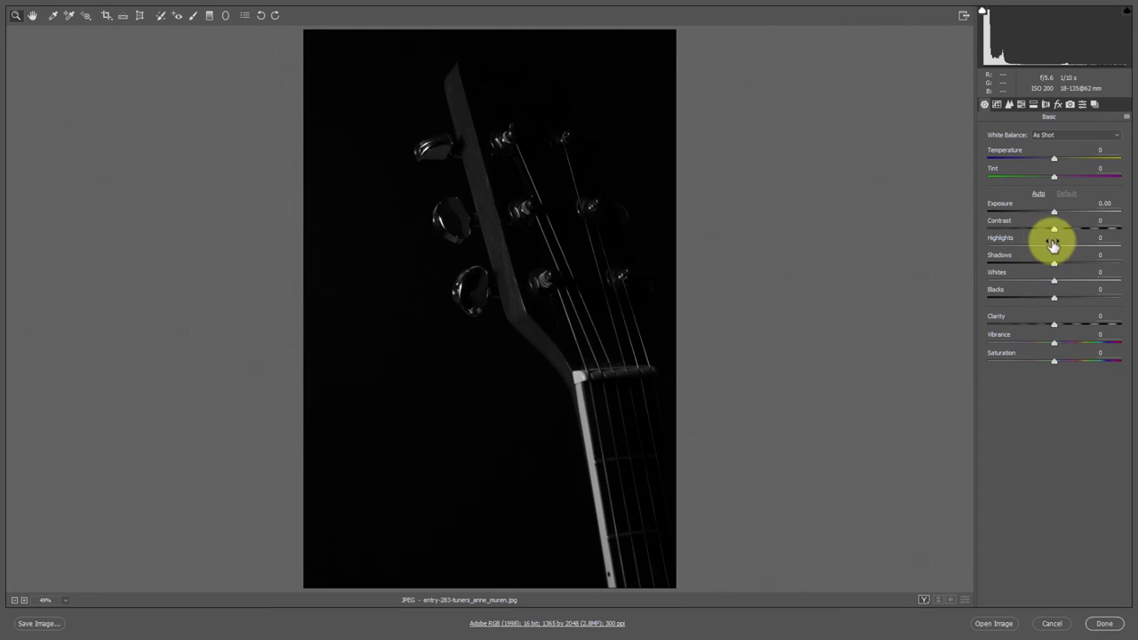
Raise Highlights to about +20 and Whites to +69
drag(1053, 248, 1083, 241)
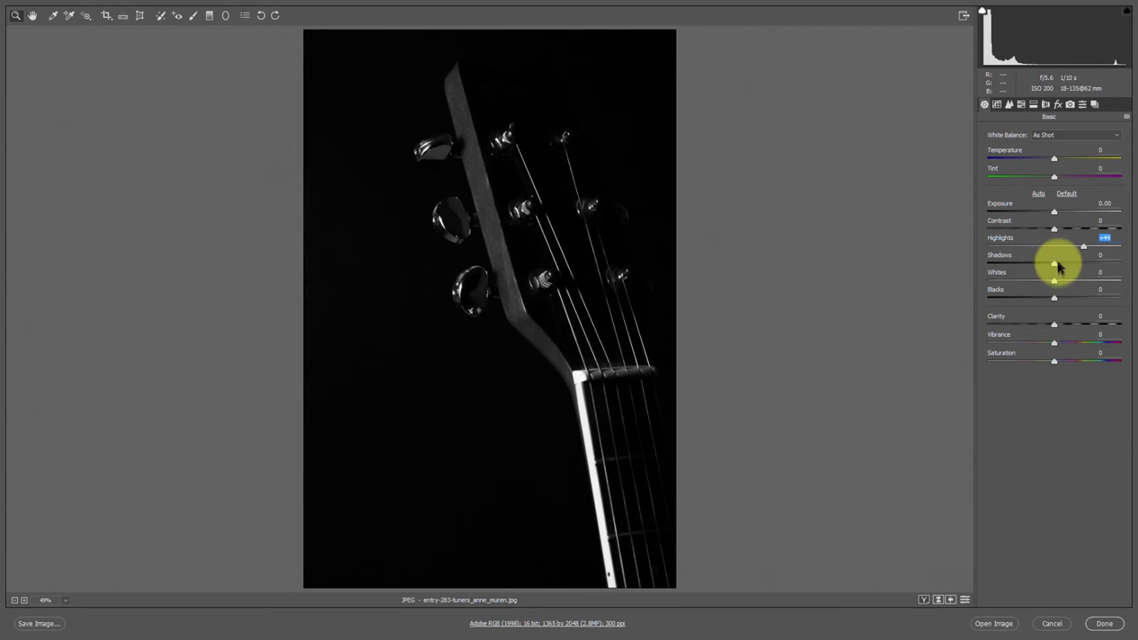
drag(1056, 280, 1100, 278)
drag(1084, 252, 1076, 245)
Set up a darkening Adjustment Brush with Whites -25, Highlights -41, lower exposure and smaller size
click(196, 20)
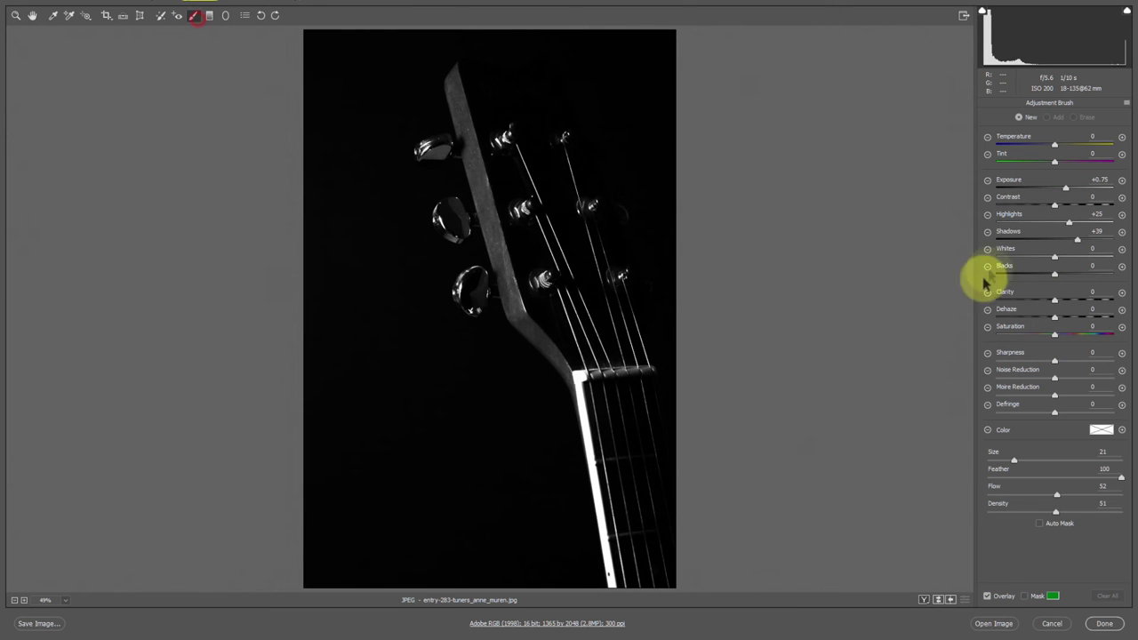
click(986, 248)
click(1029, 222)
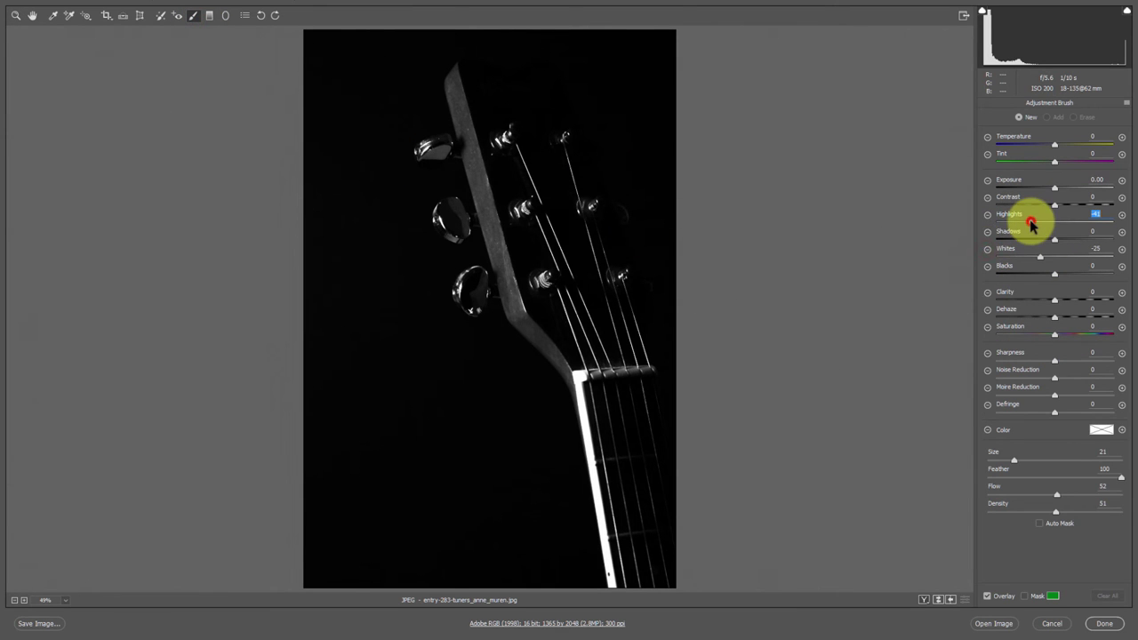
drag(1050, 188, 1039, 187)
key(bracketleft)
key(bracketleft)
key(bracketleft)
key(bracketleft)
key(bracketleft)
Paint the darkening down the bright string from the nut, erasing and repainting the stroke
click(579, 391)
key(bracketleft)
key(bracketleft)
key(bracketleft)
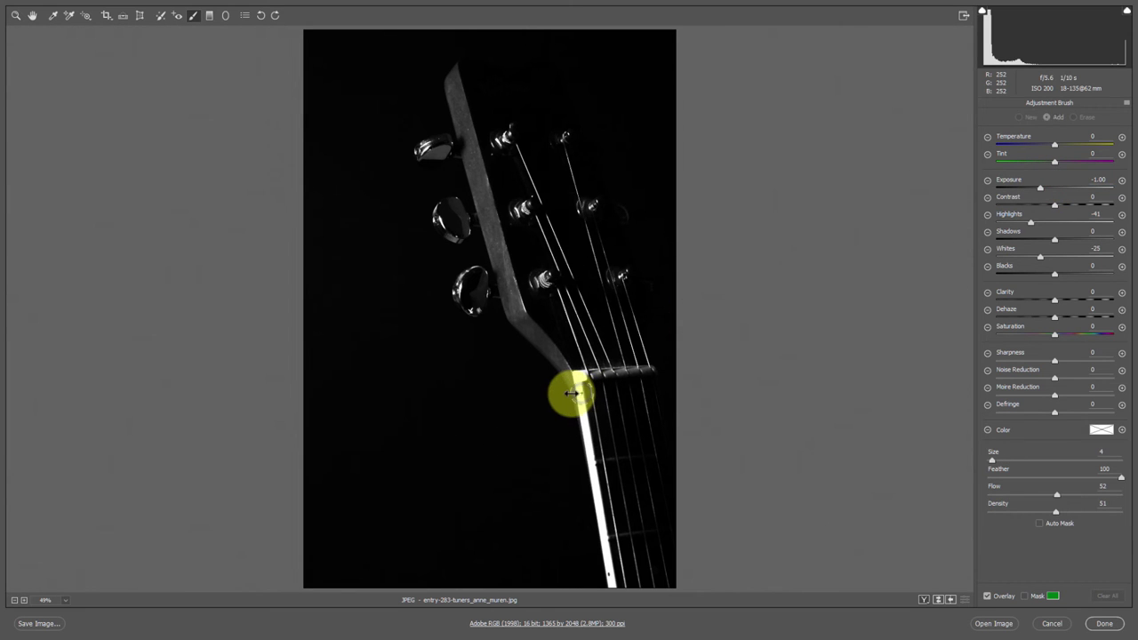
mouse_move(581, 376)
mouse_down()
mouse_move(596, 540)
mouse_move(610, 578)
mouse_up()
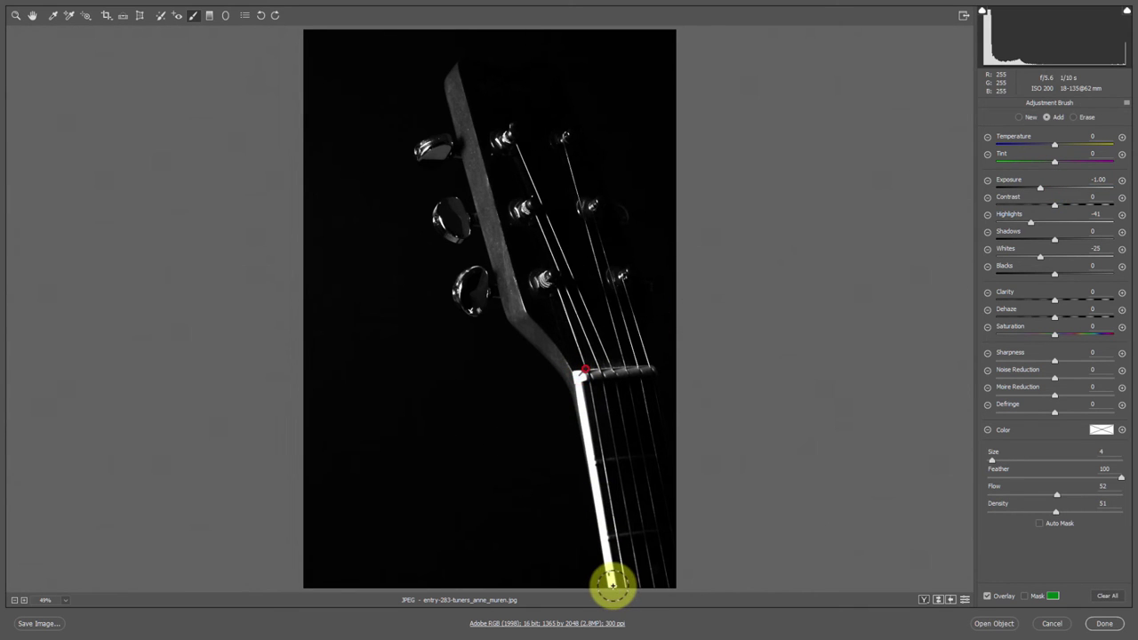
drag(578, 381, 609, 592)
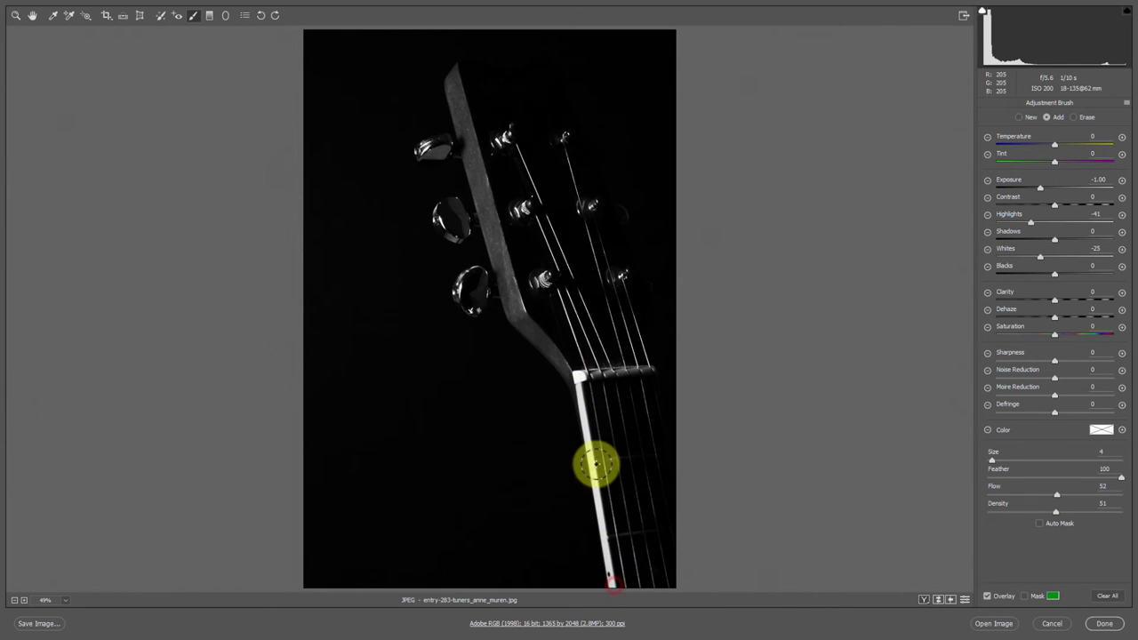
key(bracketright)
key(bracketright)
key(bracketright)
key(bracketright)
mouse_move(559, 393)
mouse_down()
mouse_move(569, 376)
mouse_move(609, 604)
mouse_up()
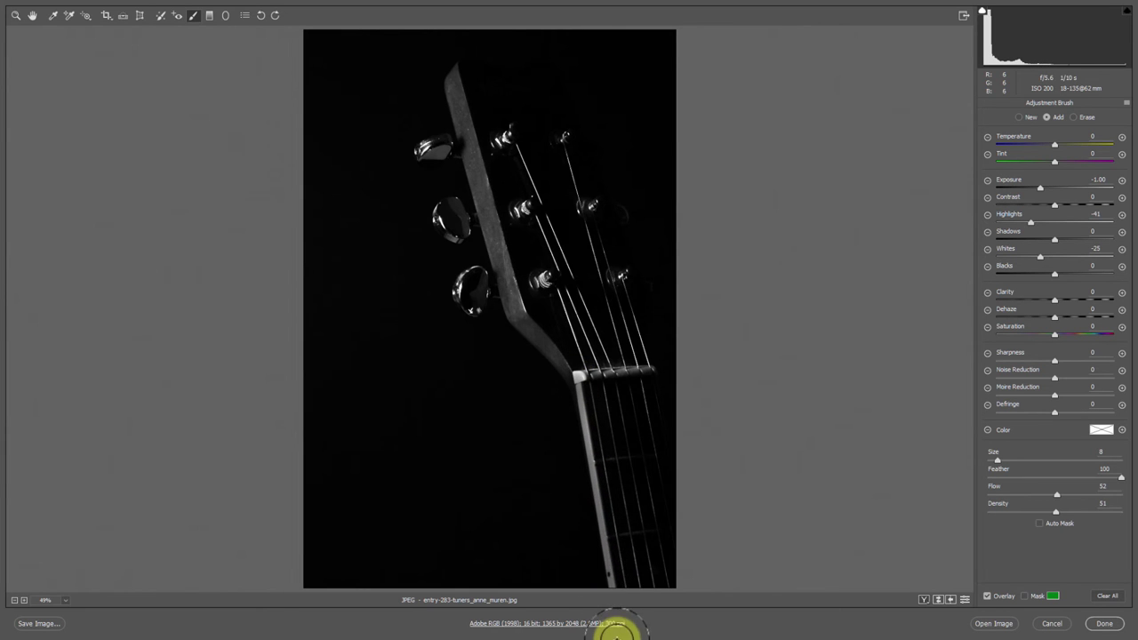
key(alt)
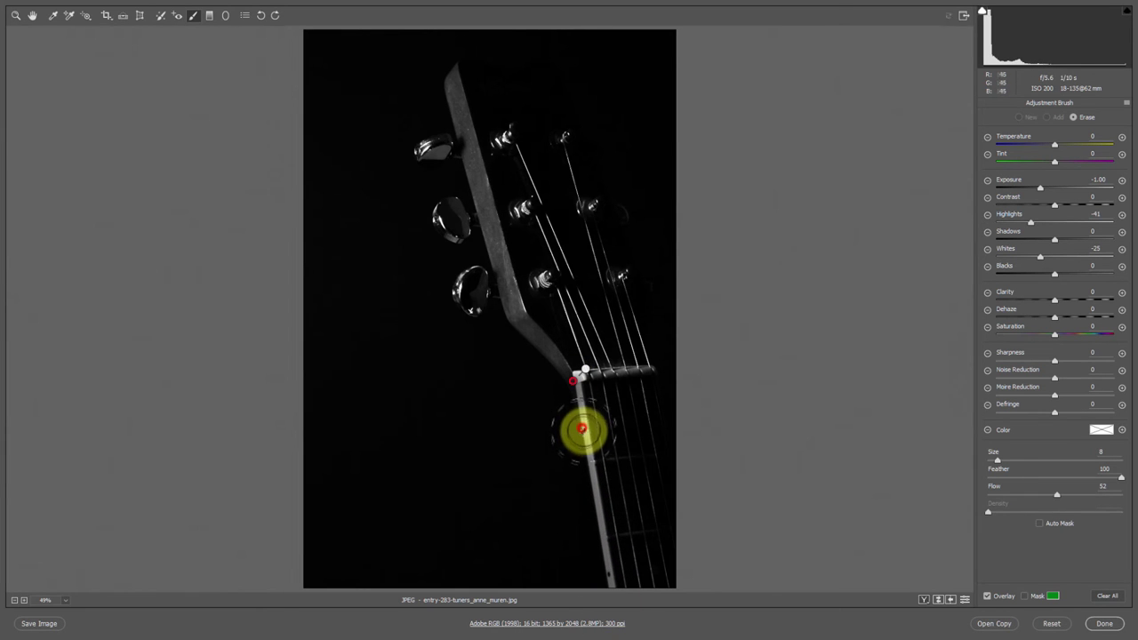
drag(578, 419, 615, 630)
mouse_move(554, 418)
mouse_down()
mouse_move(592, 554)
mouse_move(594, 629)
mouse_up()
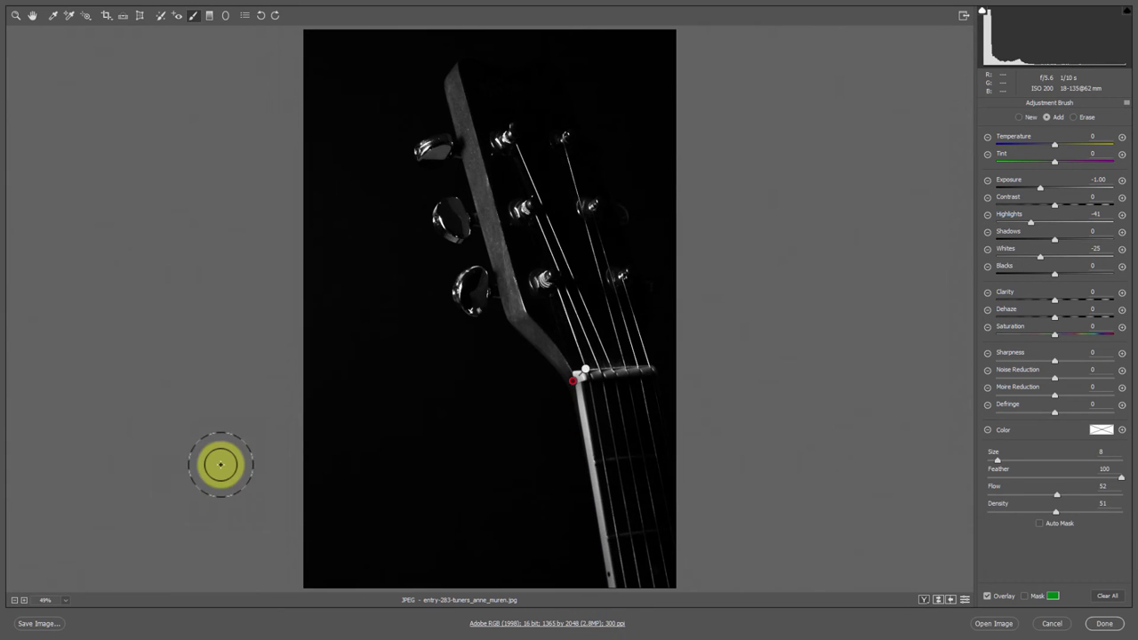
click(34, 17)
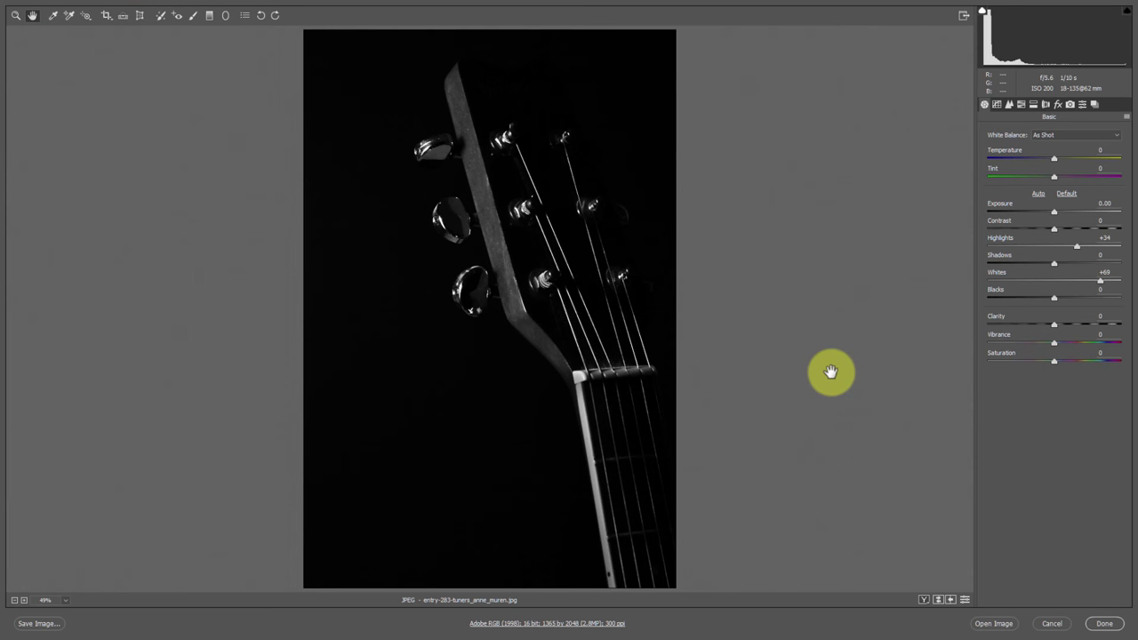
Switch between the adjusted and unadjusted guitar photo several times, then cancel without keeping edits
key(ctrl+shift+u)
key(ctrl+z)
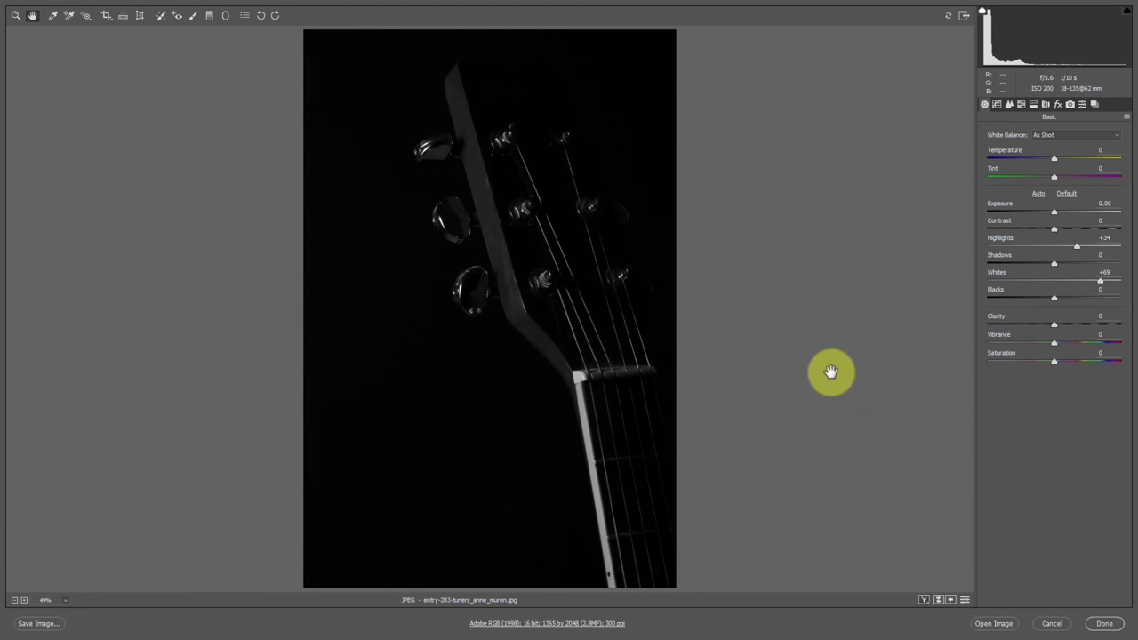
key(ctrl+shift+u)
key(ctrl+z)
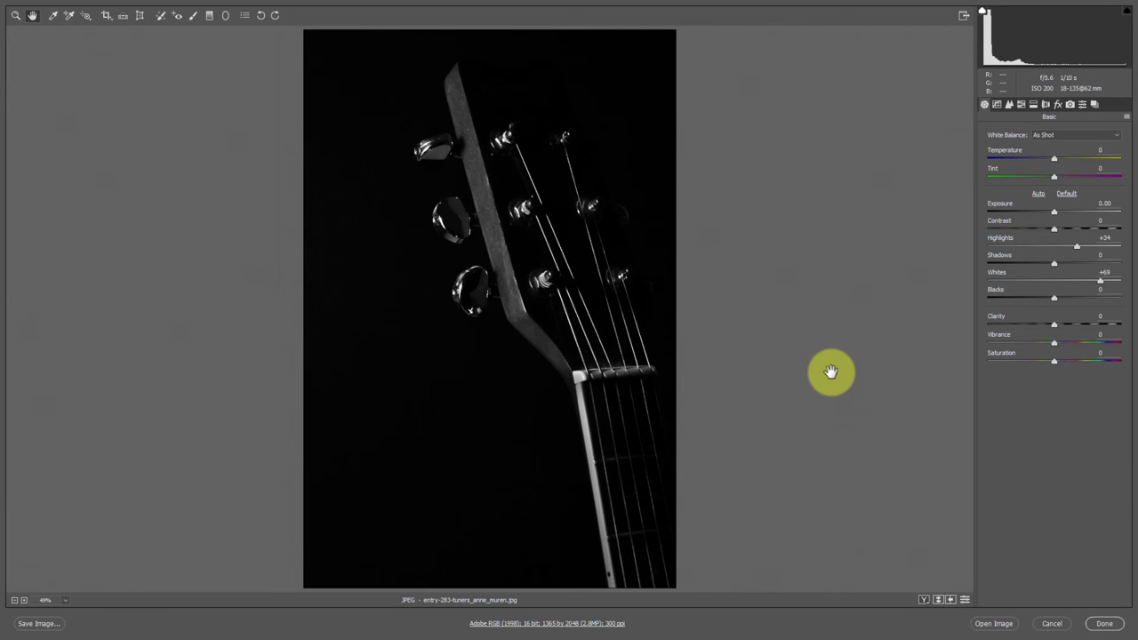
key(ctrl+shift+u)
key(ctrl+z)
key(ctrl+z)
key(ctrl+z)
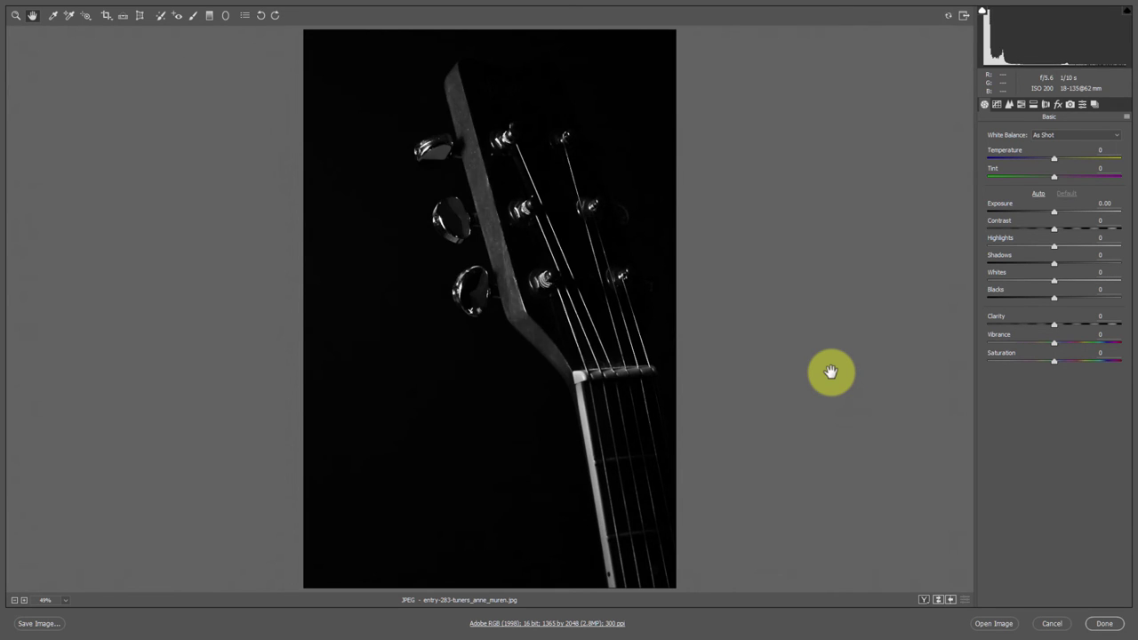
key(ctrl+z)
key(ctrl+z)
key(ctrl+z)
key(ctrl+z)
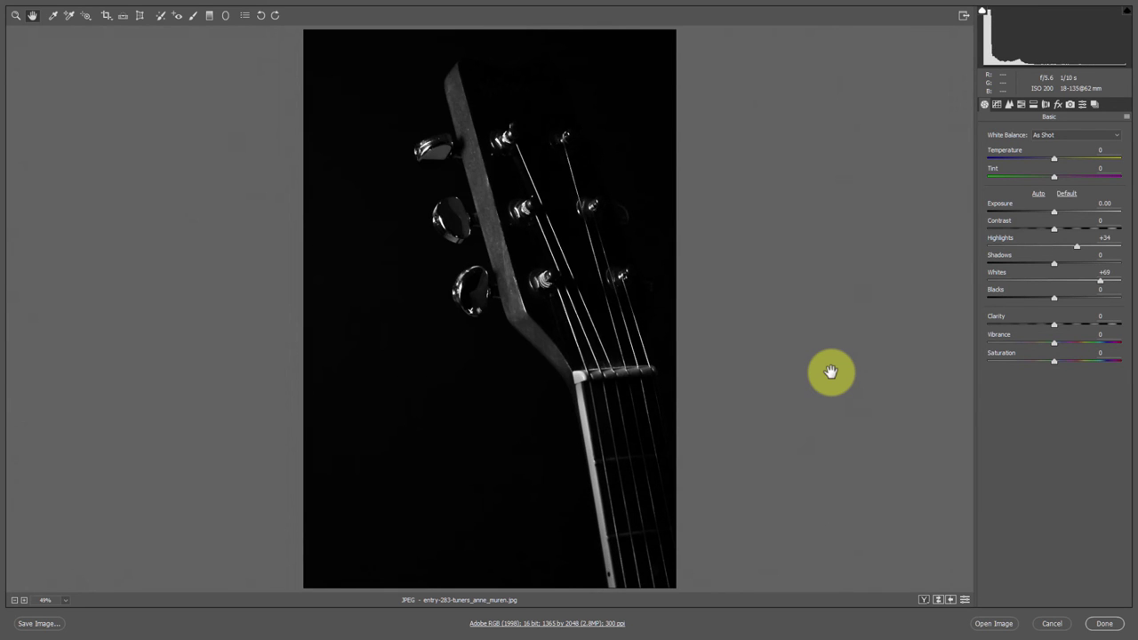
key(ctrl+z)
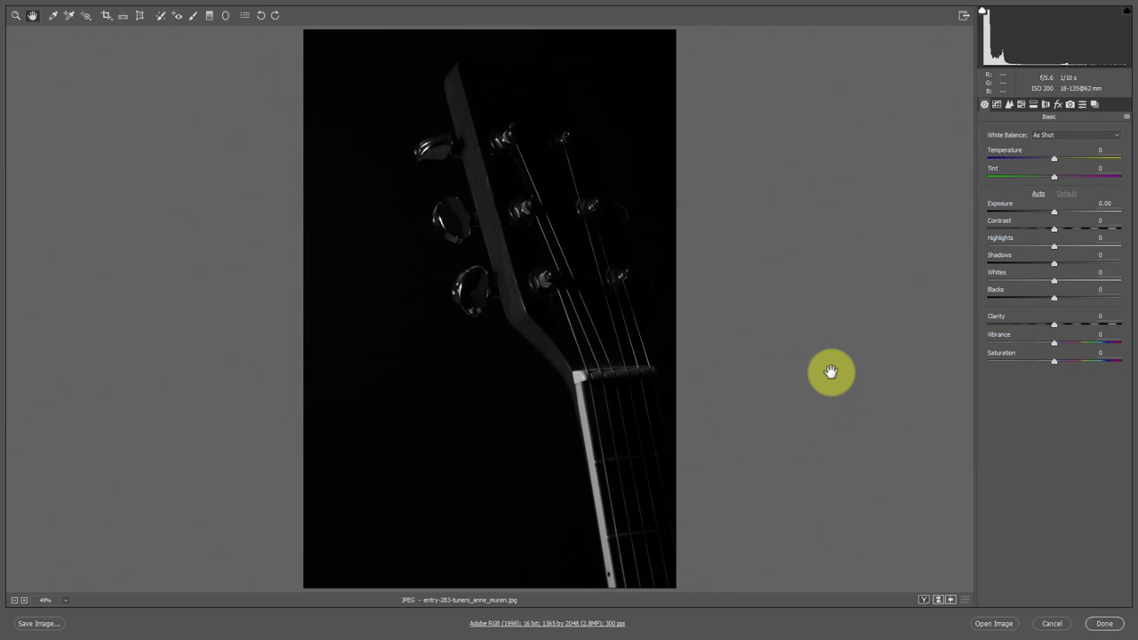
key(ctrl+z)
key(ctrl+z)
key(ctrl+z)
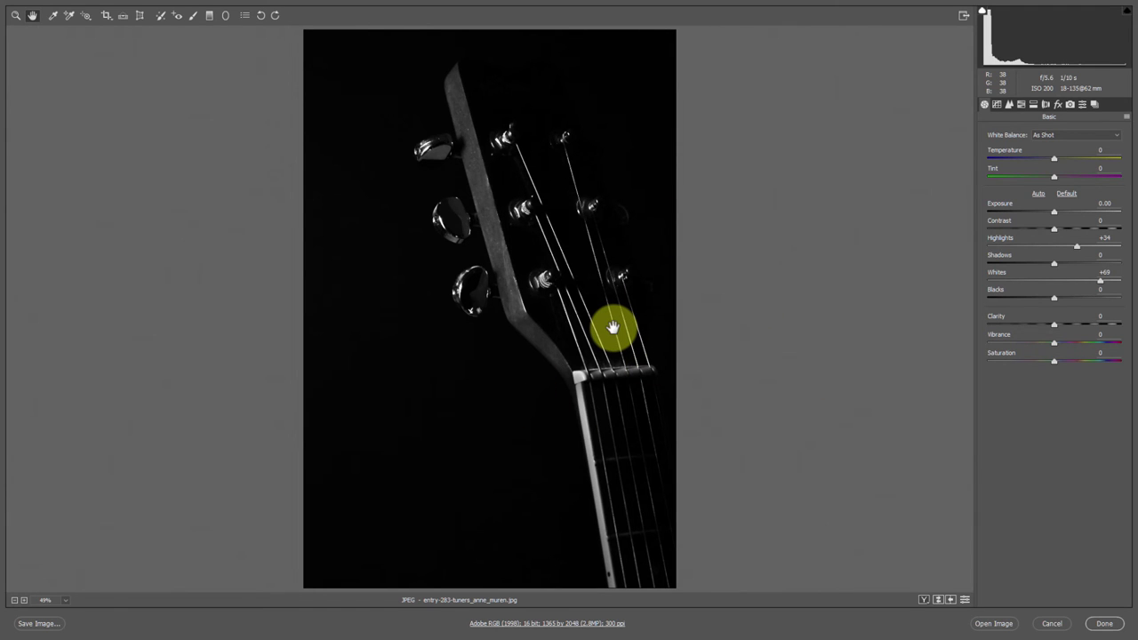
click(1054, 623)
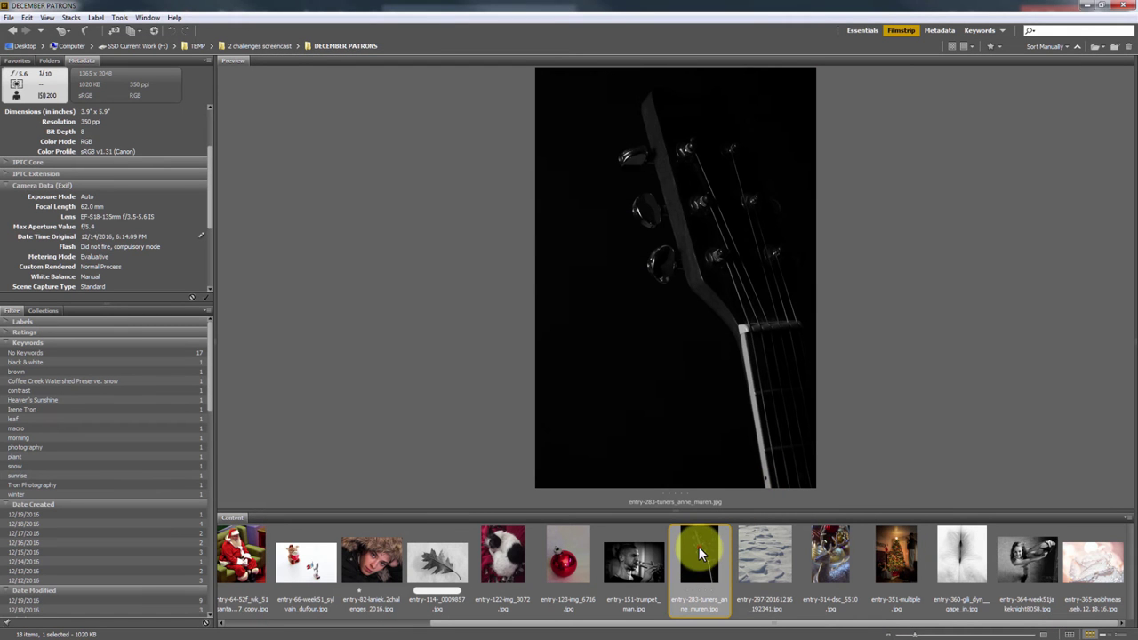
Open the snow photo in Camera Raw, set Exposure +0.35 and Temperature +5, and keep the edits
click(763, 555)
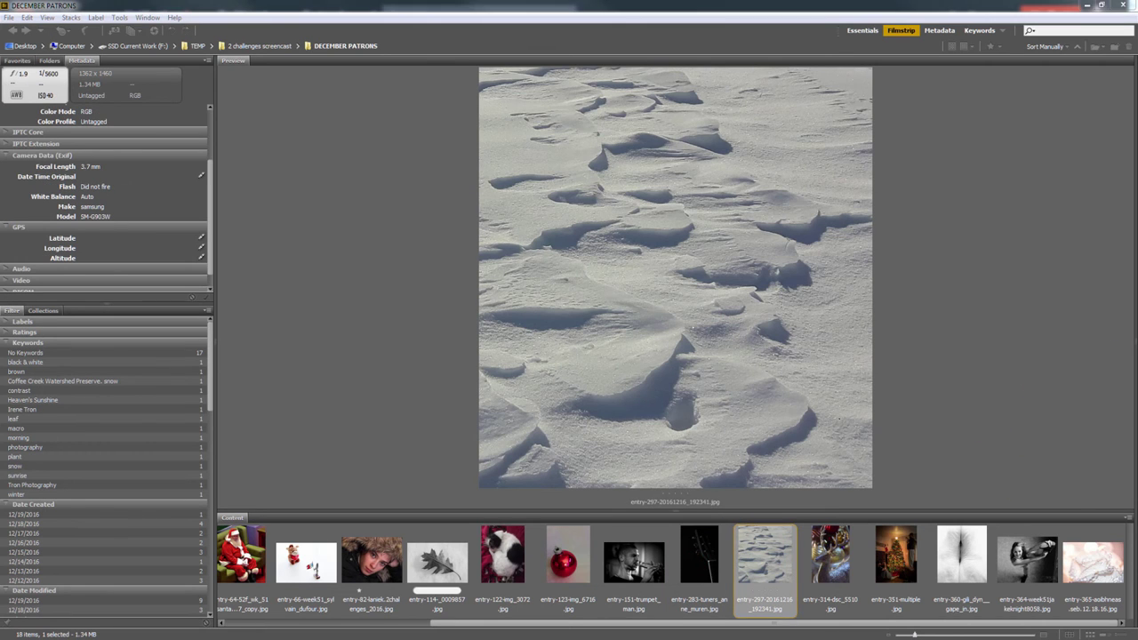
right_click(764, 563)
click(838, 290)
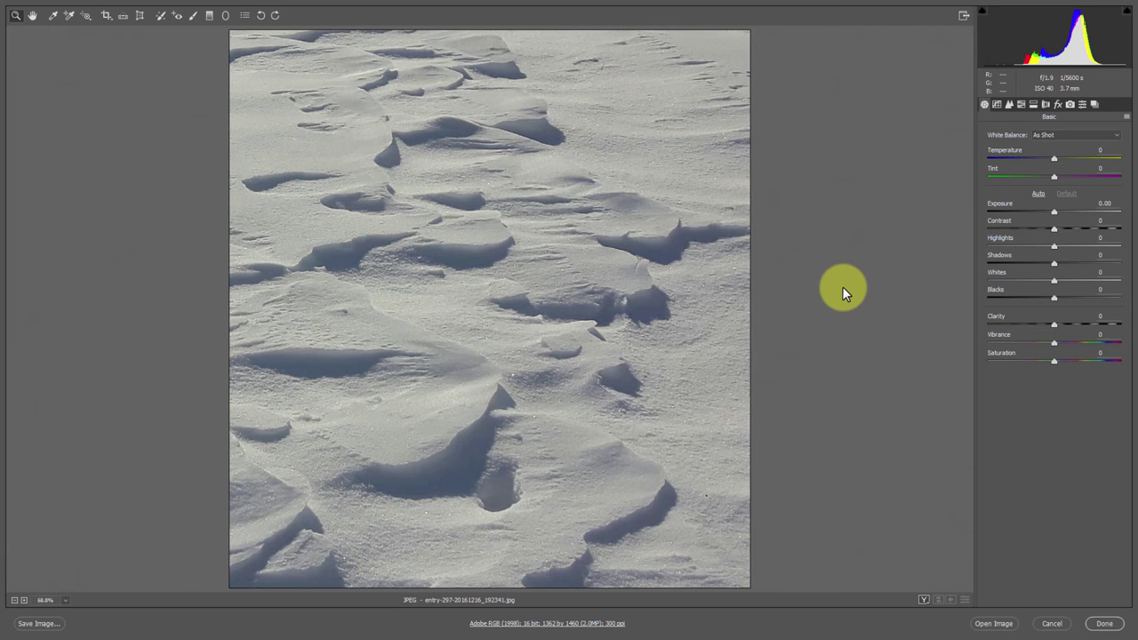
click(1058, 214)
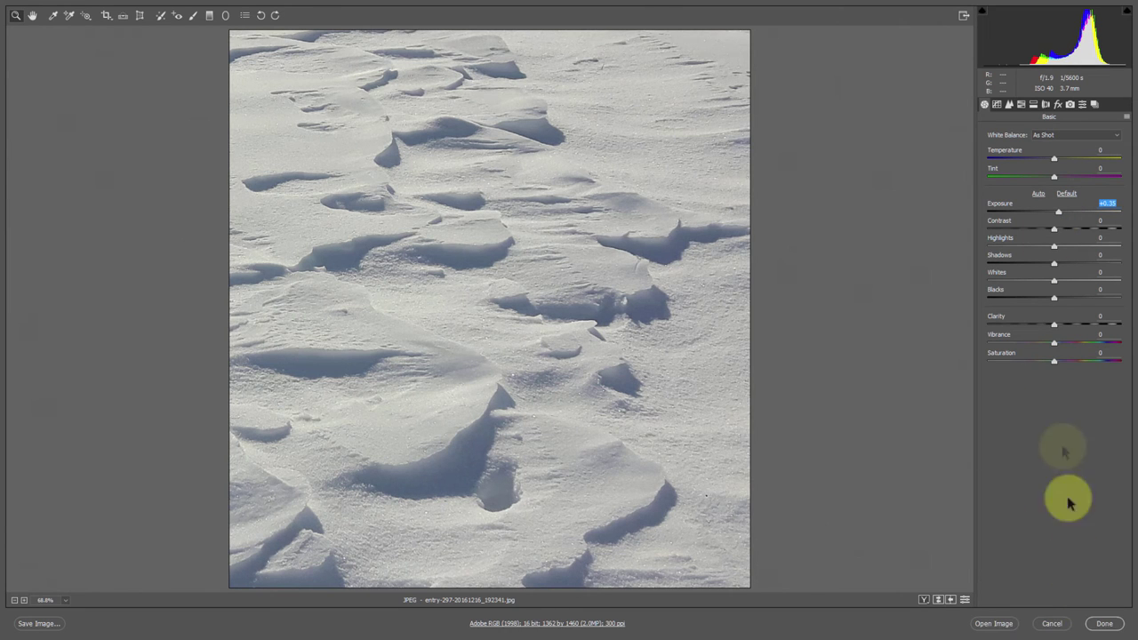
click(1055, 157)
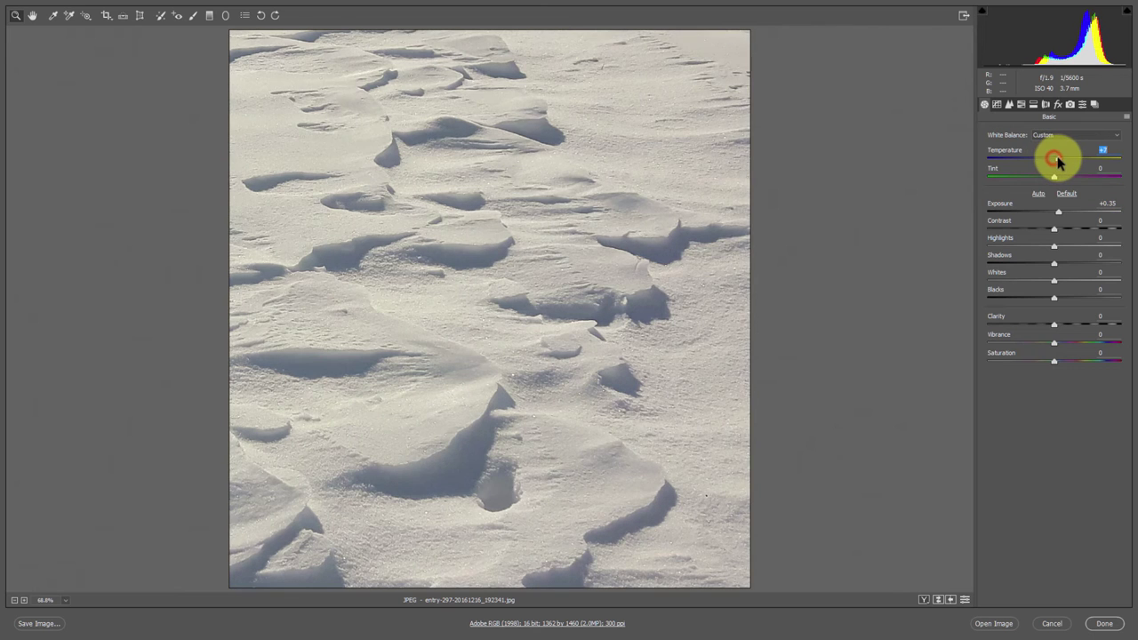
drag(1058, 162, 1059, 162)
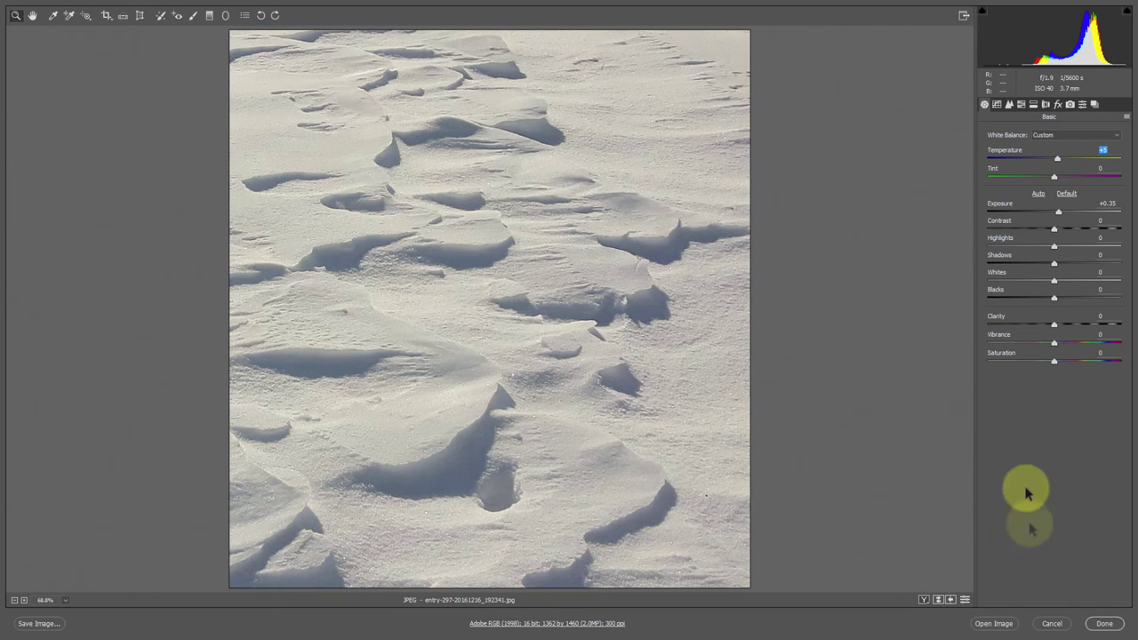
click(1107, 628)
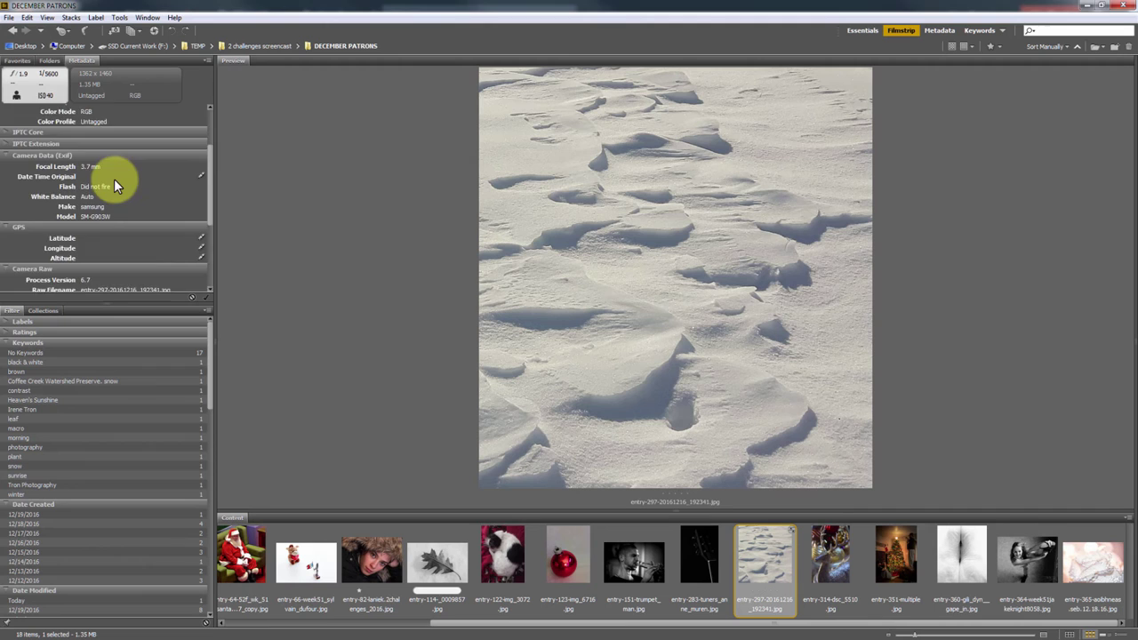
scroll(114, 179, down, 5)
scroll(114, 179, up, 4)
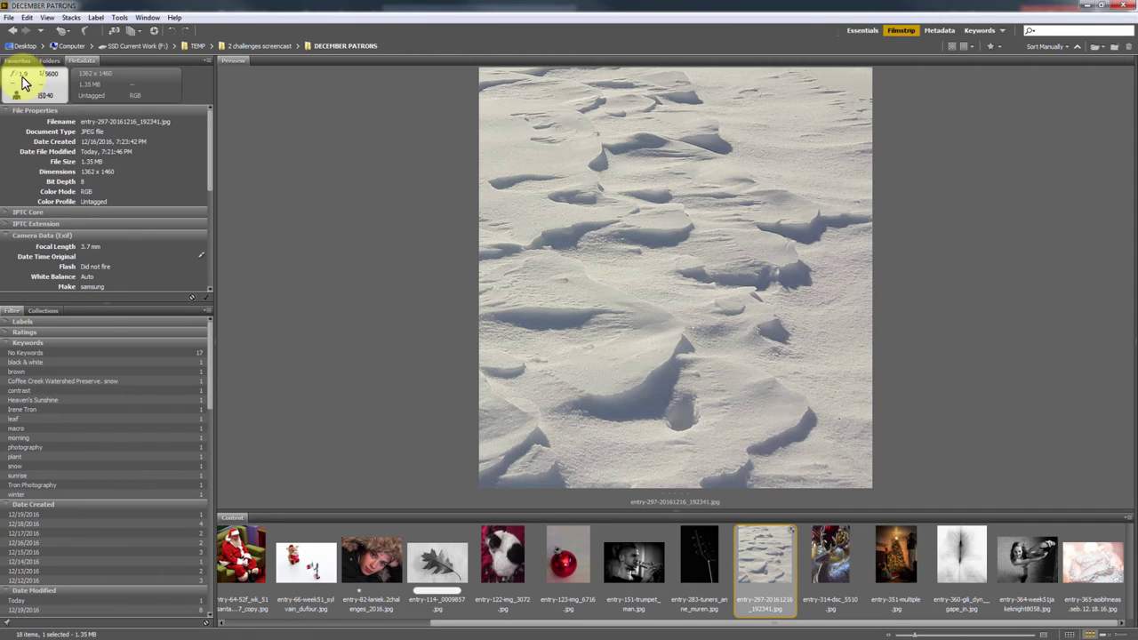
click(760, 562)
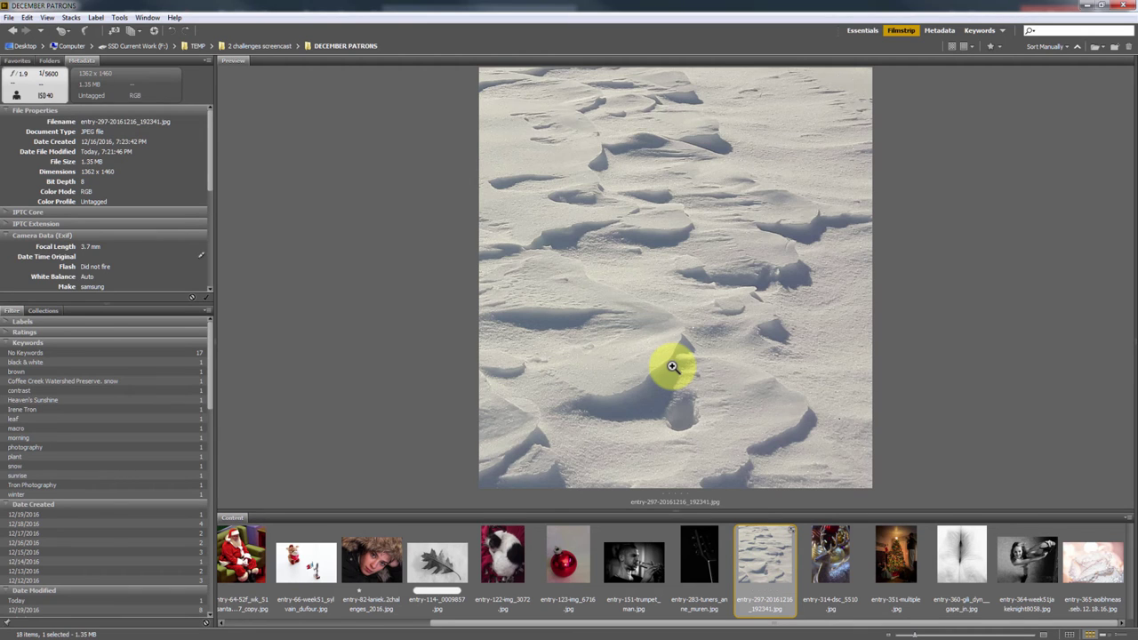
Preview the reindeer entry-314, glance at the Christmas tree entry-351, then return to the reindeer
click(831, 558)
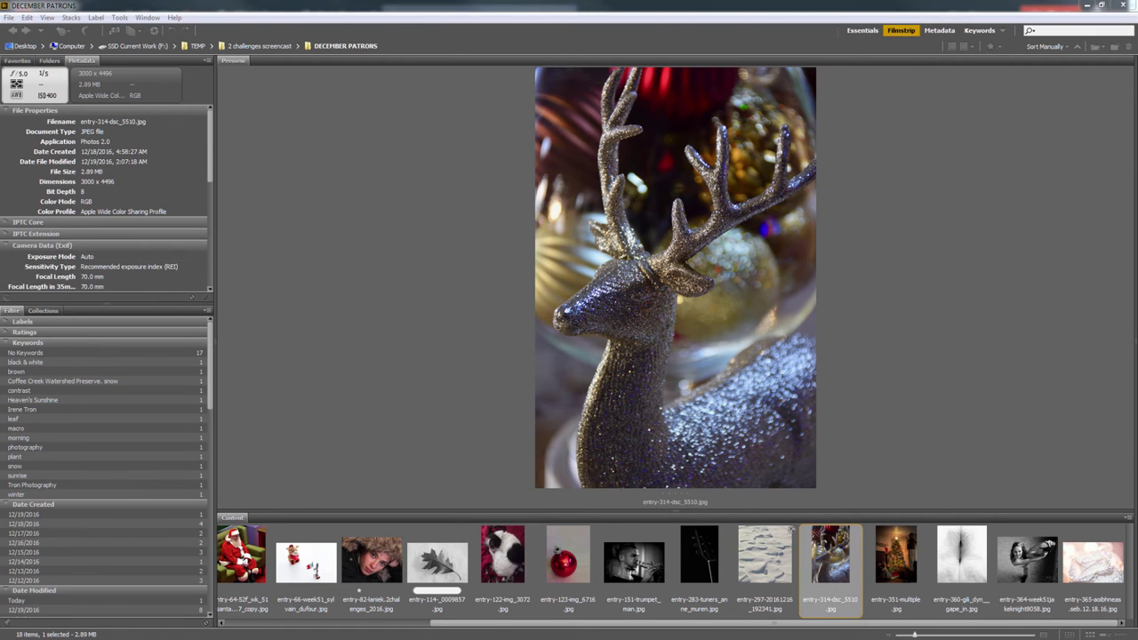
click(844, 553)
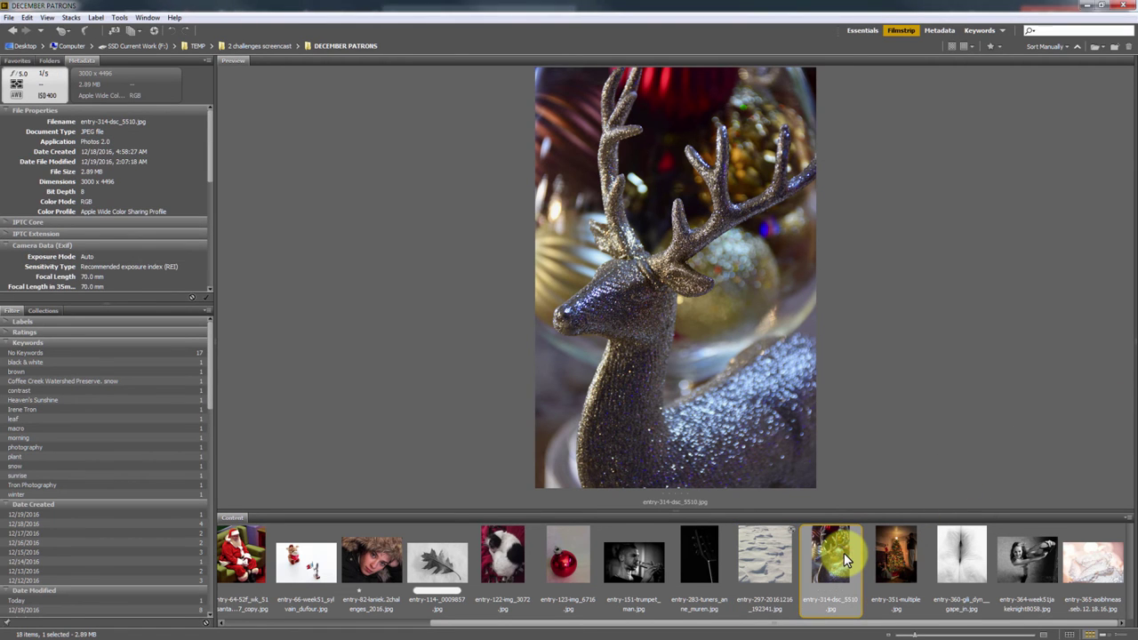
scroll(761, 558, up, 3)
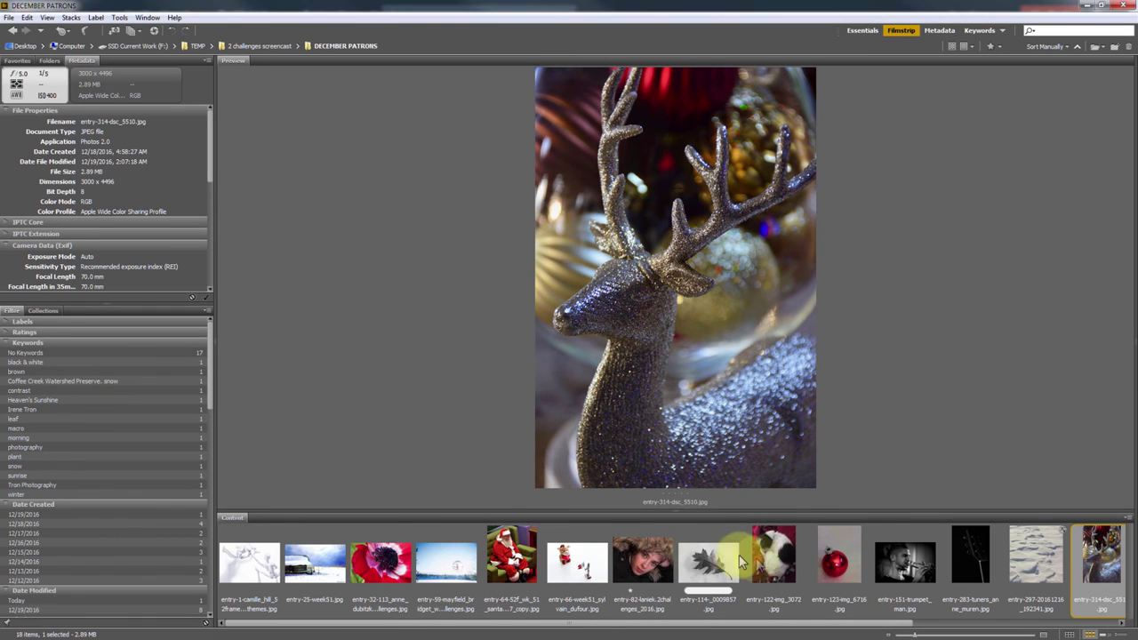
scroll(455, 567, down, 3)
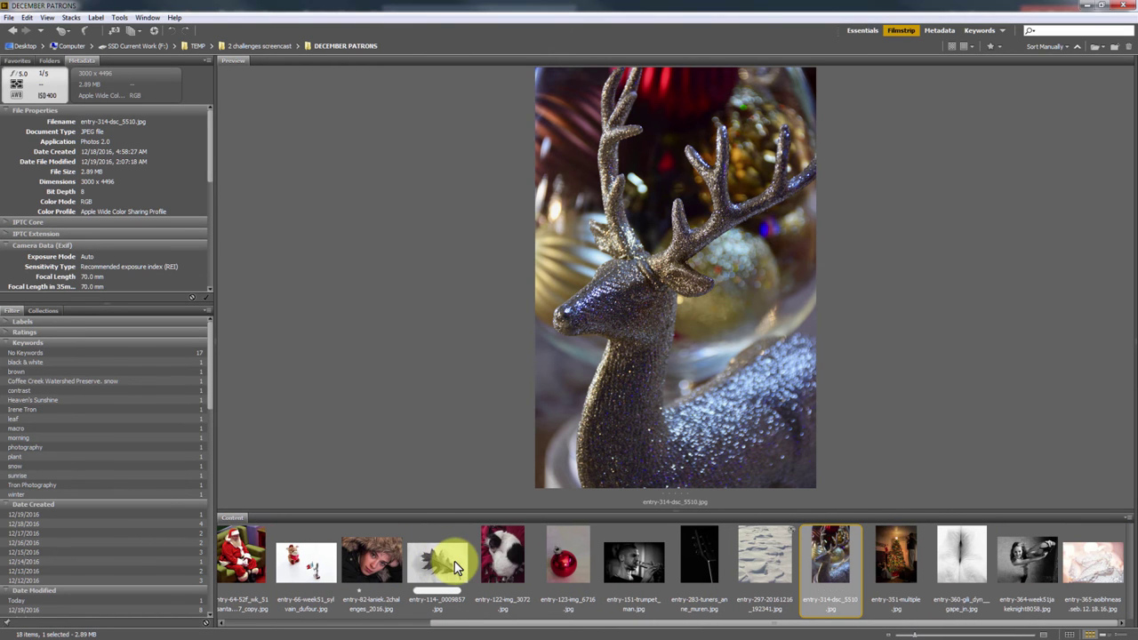
click(884, 562)
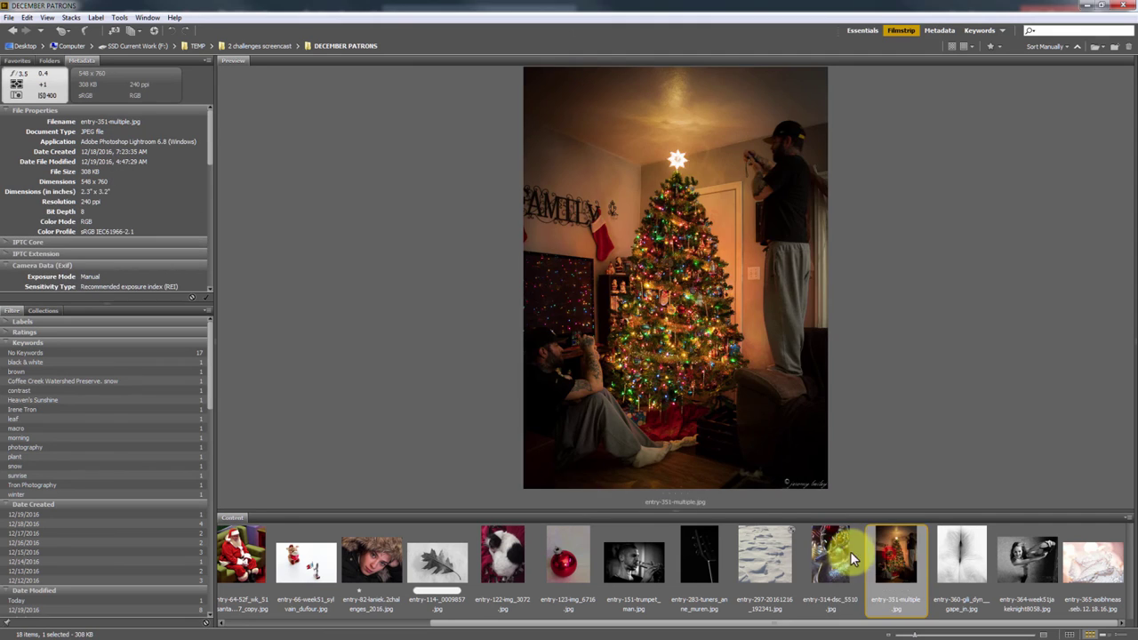
click(835, 555)
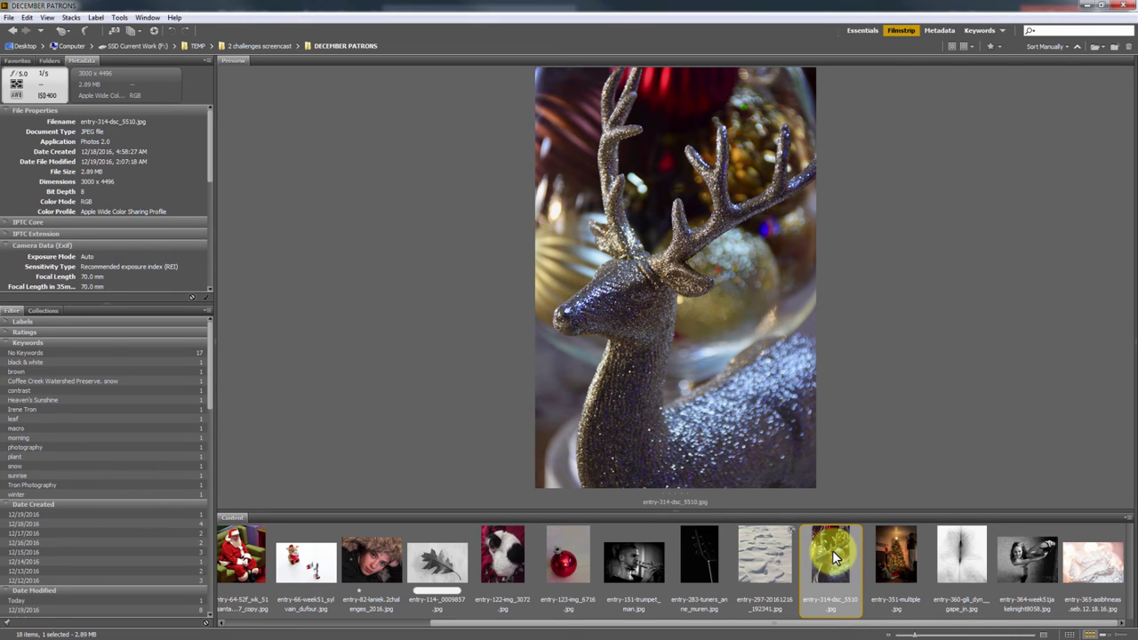
Check the camera model in the deer photo's Camera Data (Exif) metadata, then bring up its options
scroll(127, 185, down, 5)
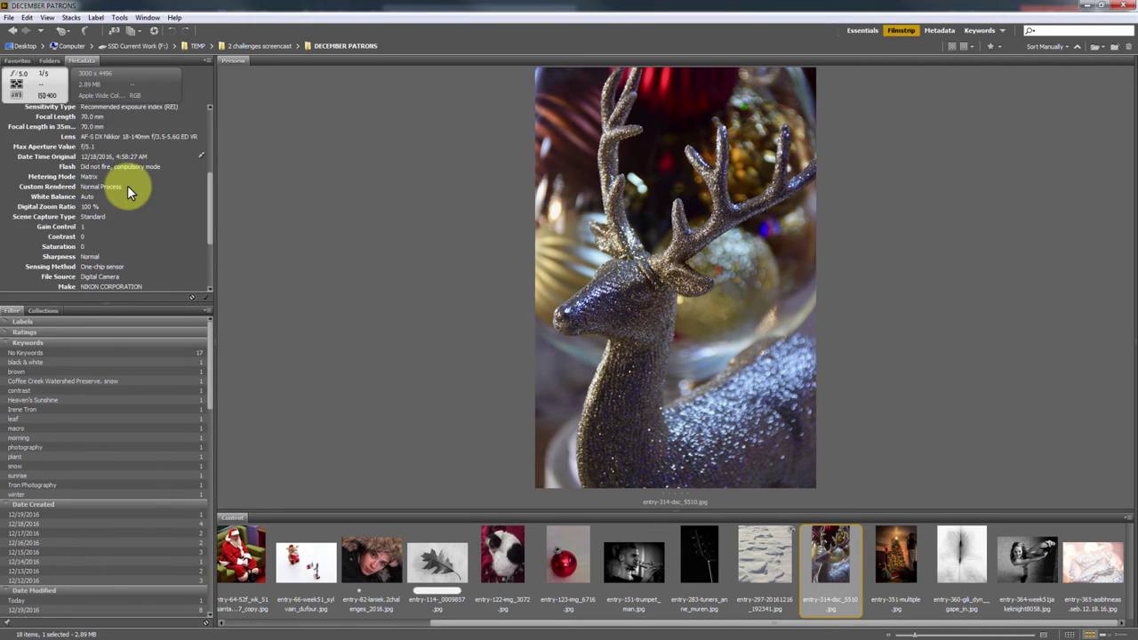
scroll(127, 185, down, 2)
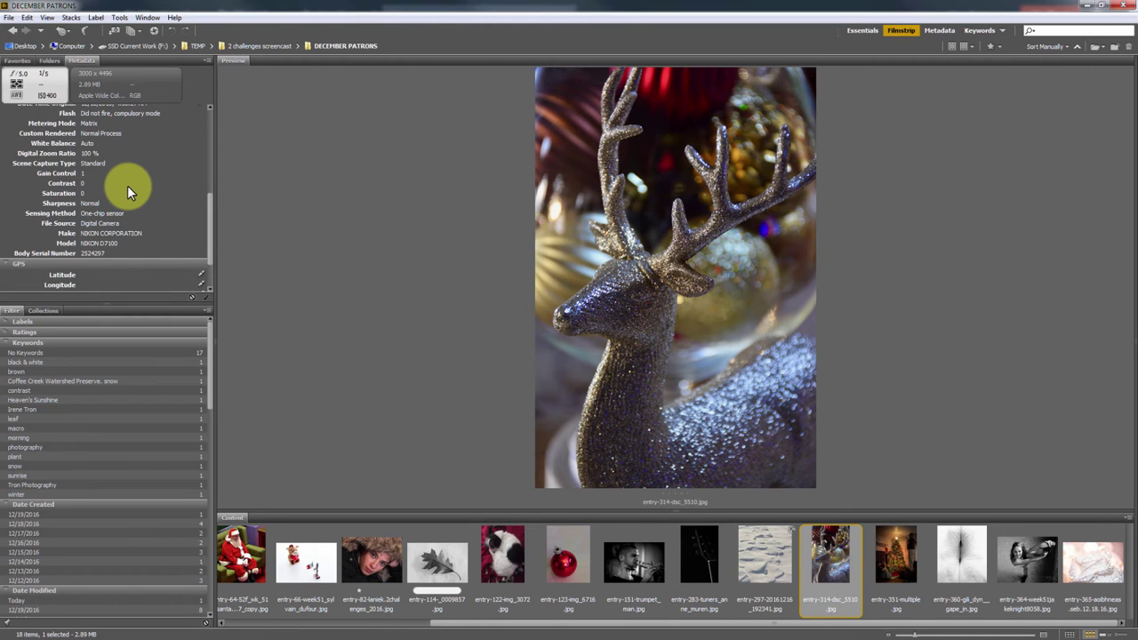
scroll(127, 187, down, 1)
click(119, 217)
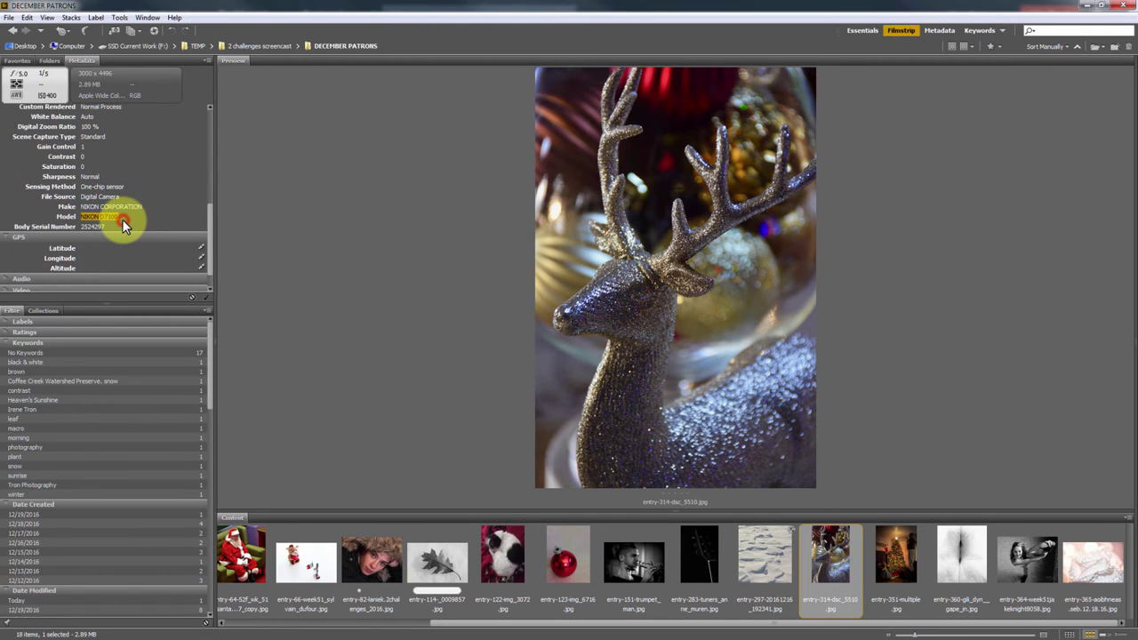
scroll(140, 226, up, 8)
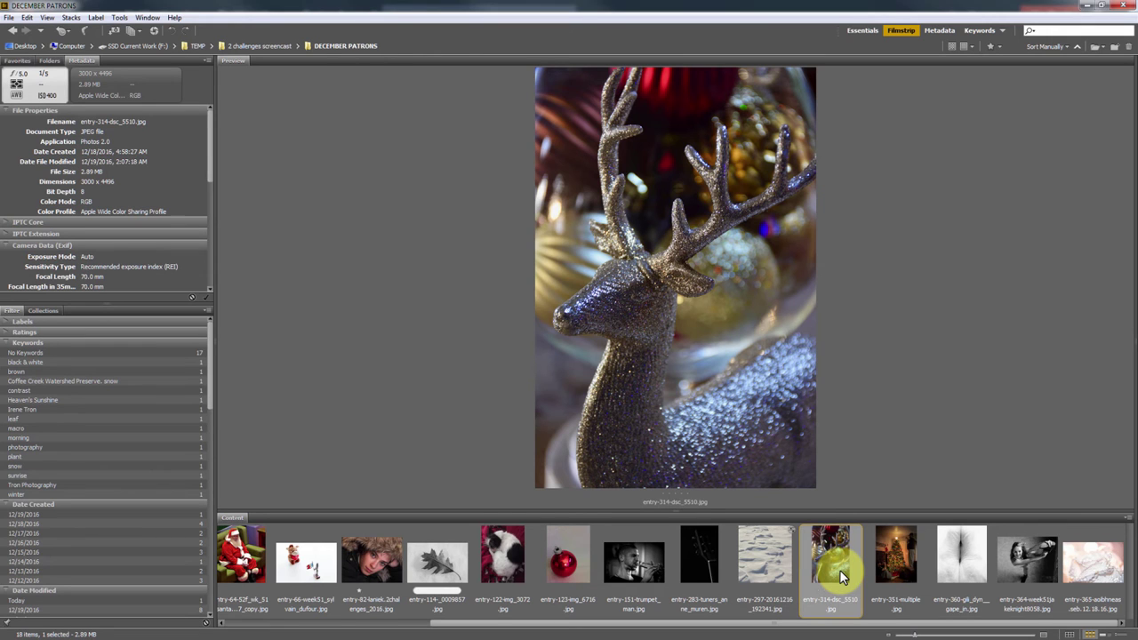
right_click(839, 570)
Brighten the deer photo to Exposure +0.70, Shadows +18, Whites +25, compare with the original, and keep it
click(899, 300)
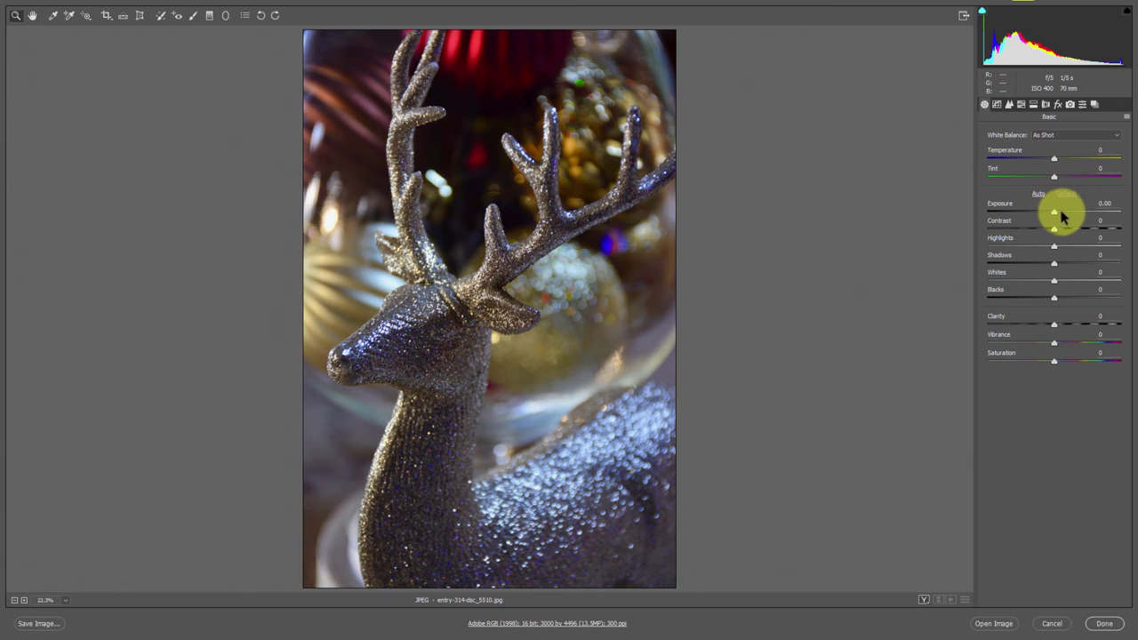
drag(1064, 269, 1071, 279)
drag(1055, 212, 1063, 214)
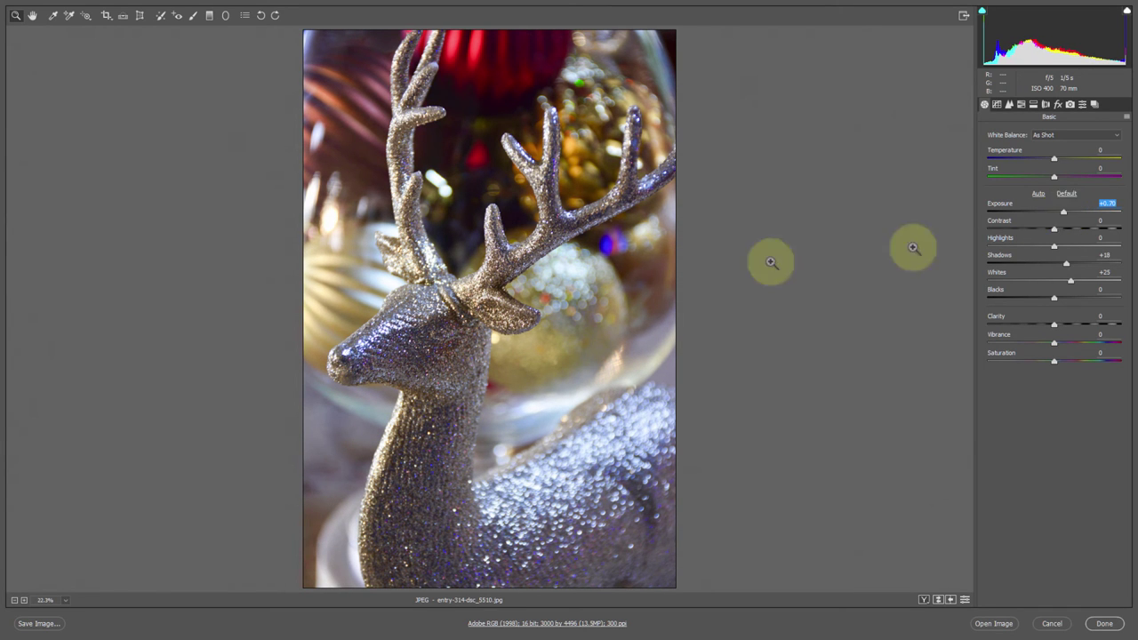
key(p)
key(p)
click(1103, 623)
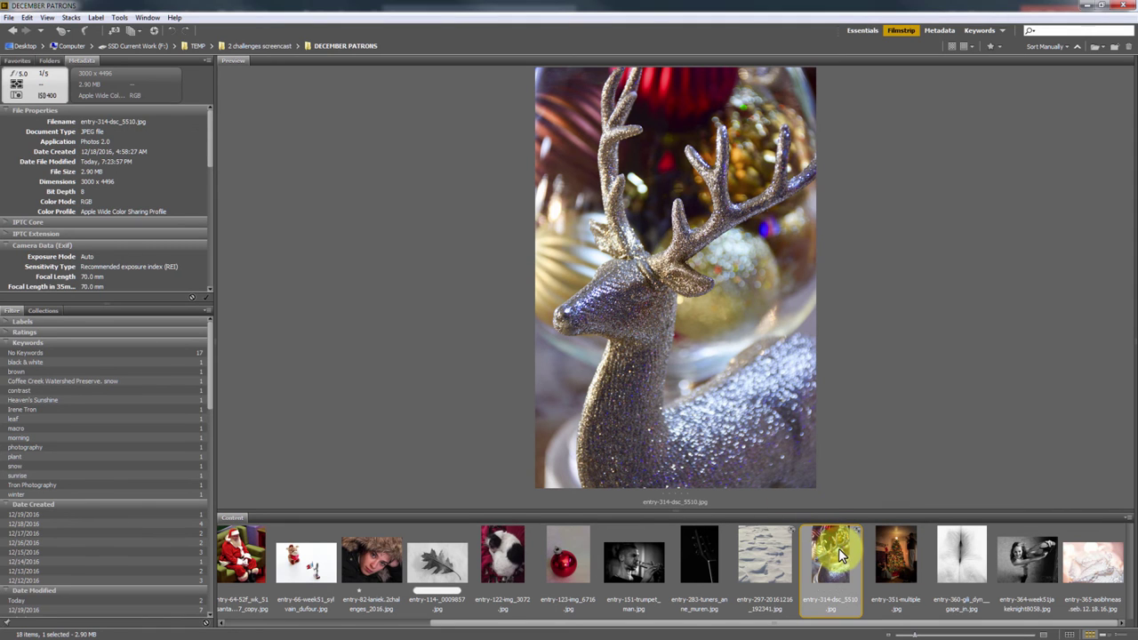
Open the Christmas tree entry-351 in Camera Raw and look at the Adjustment Brush settings
click(891, 562)
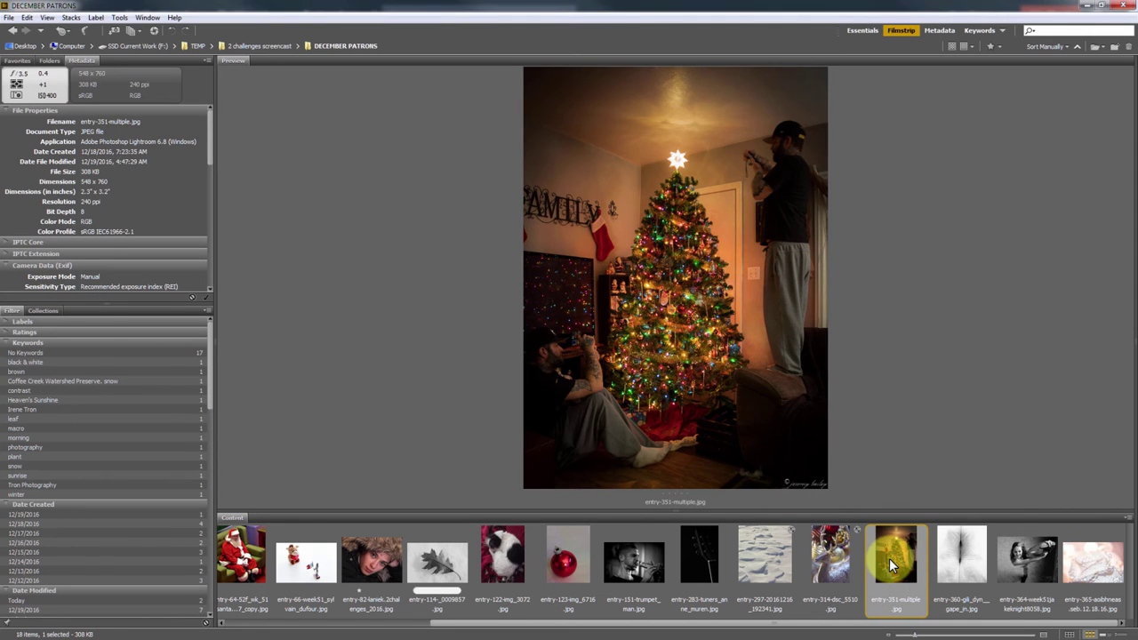
right_click(892, 562)
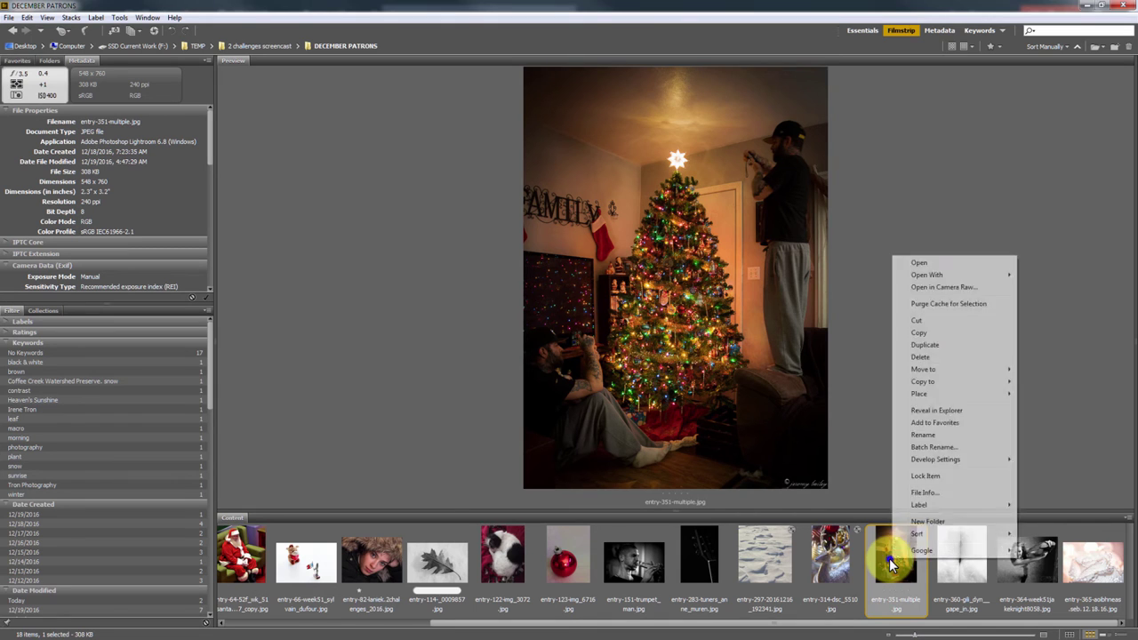
click(949, 293)
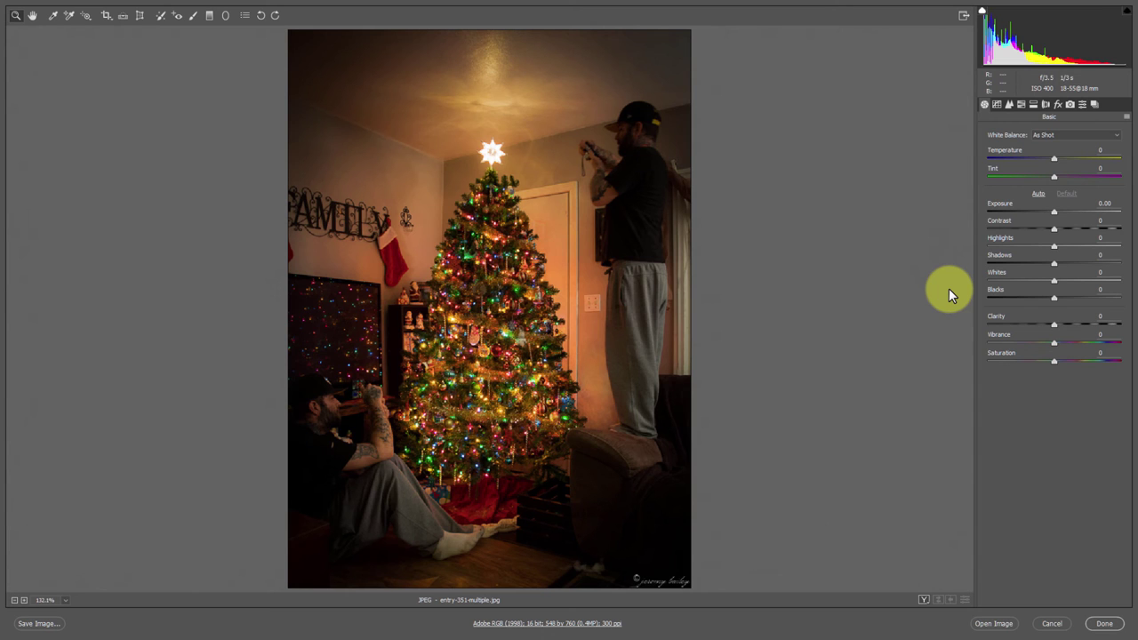
click(189, 19)
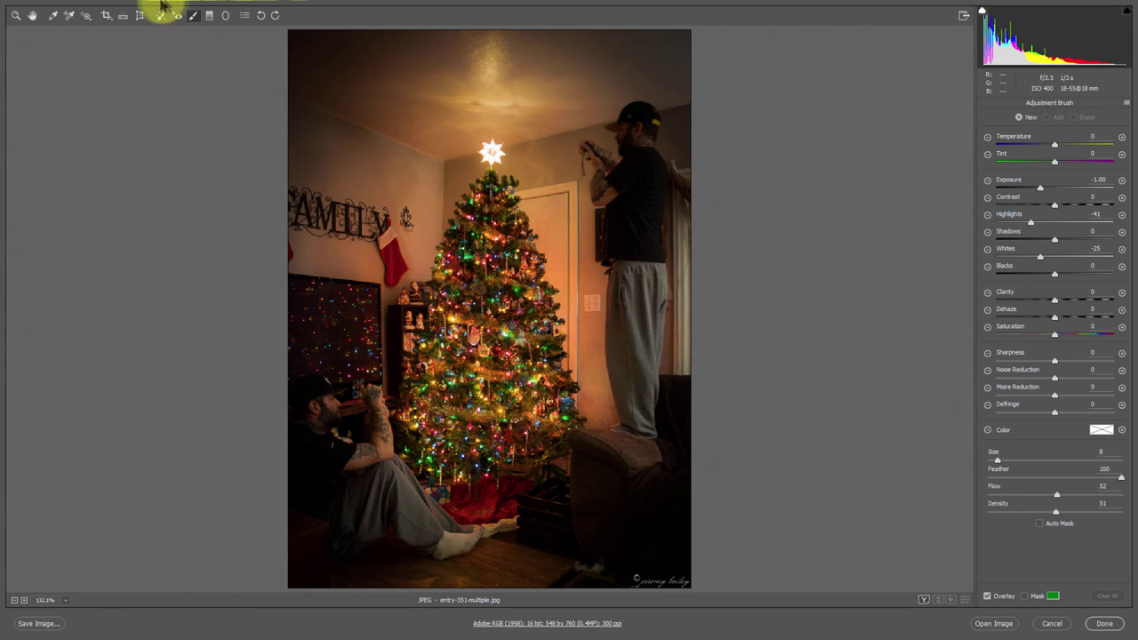
key(shift)
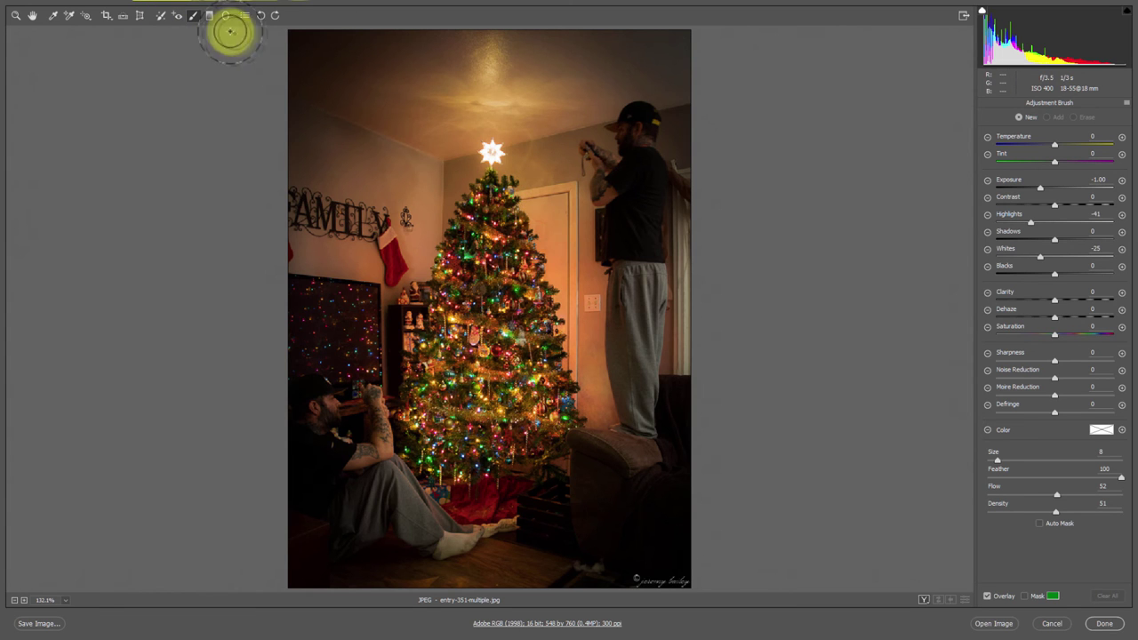
click(32, 15)
Sample white balance from the wall, then set Temperature -29, Tint -23 and Saturation -37
key(i)
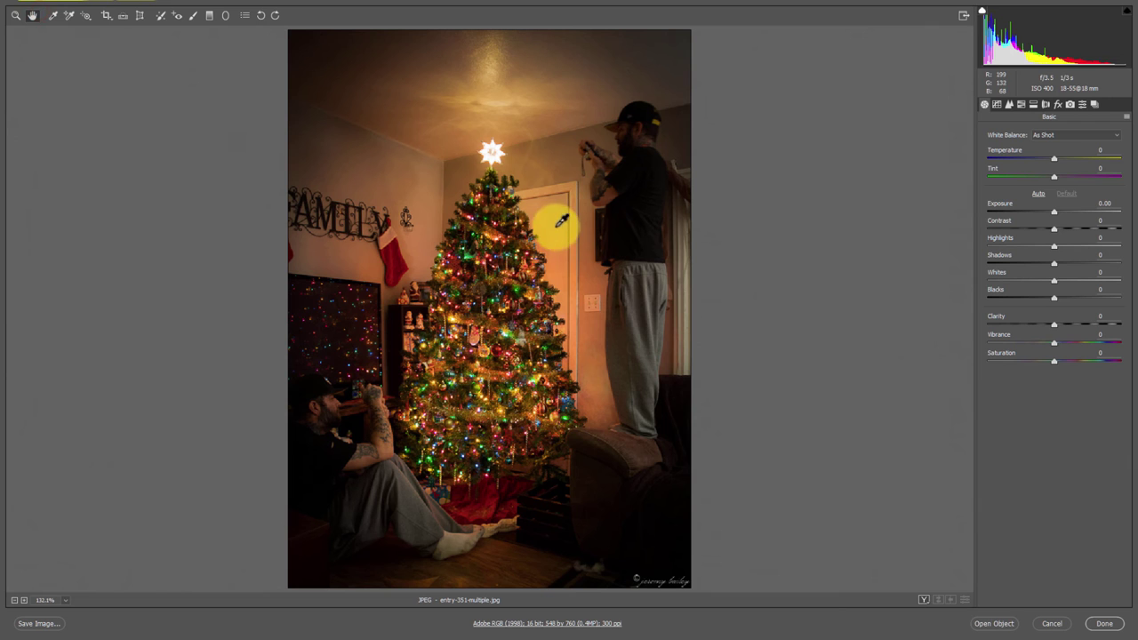
click(580, 246)
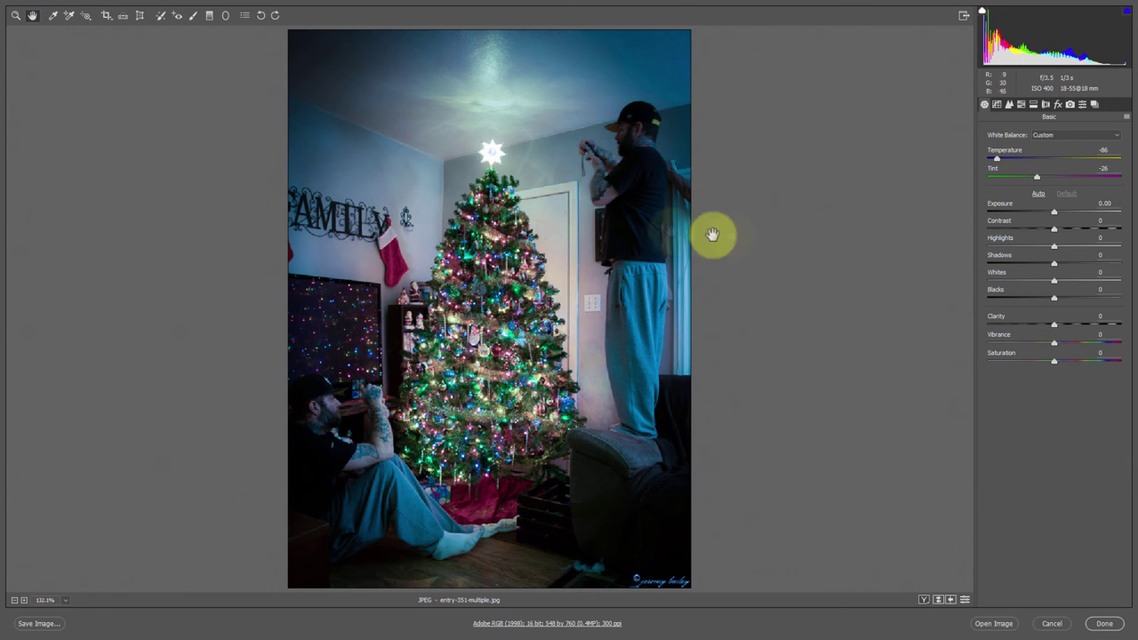
click(999, 161)
drag(1000, 163, 1003, 165)
drag(1049, 363, 1032, 364)
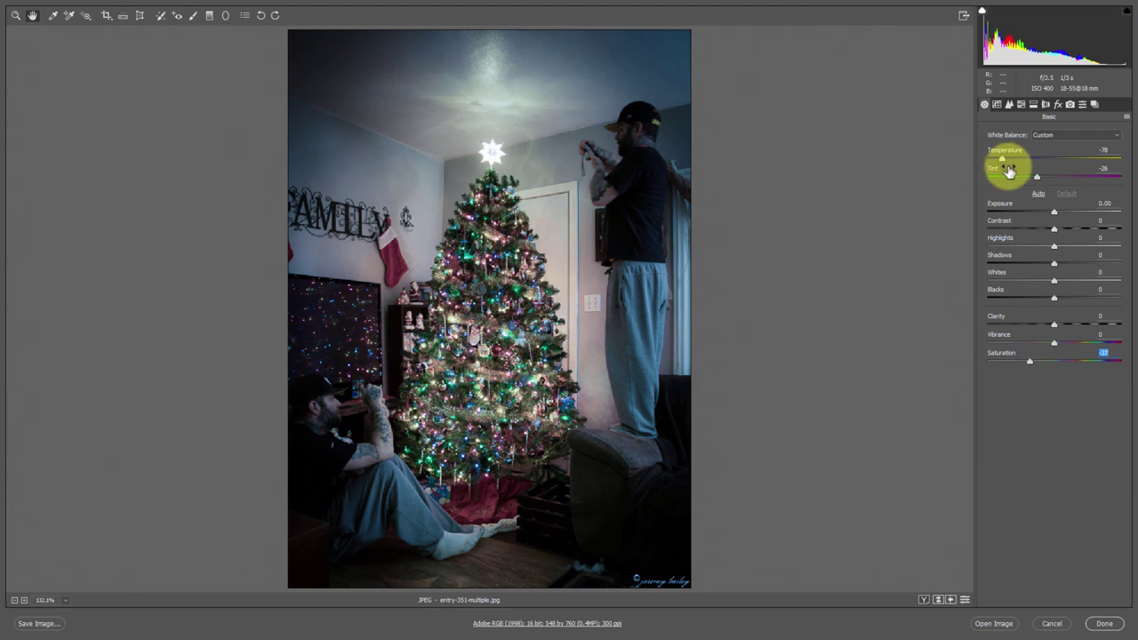
drag(1005, 160, 1019, 156)
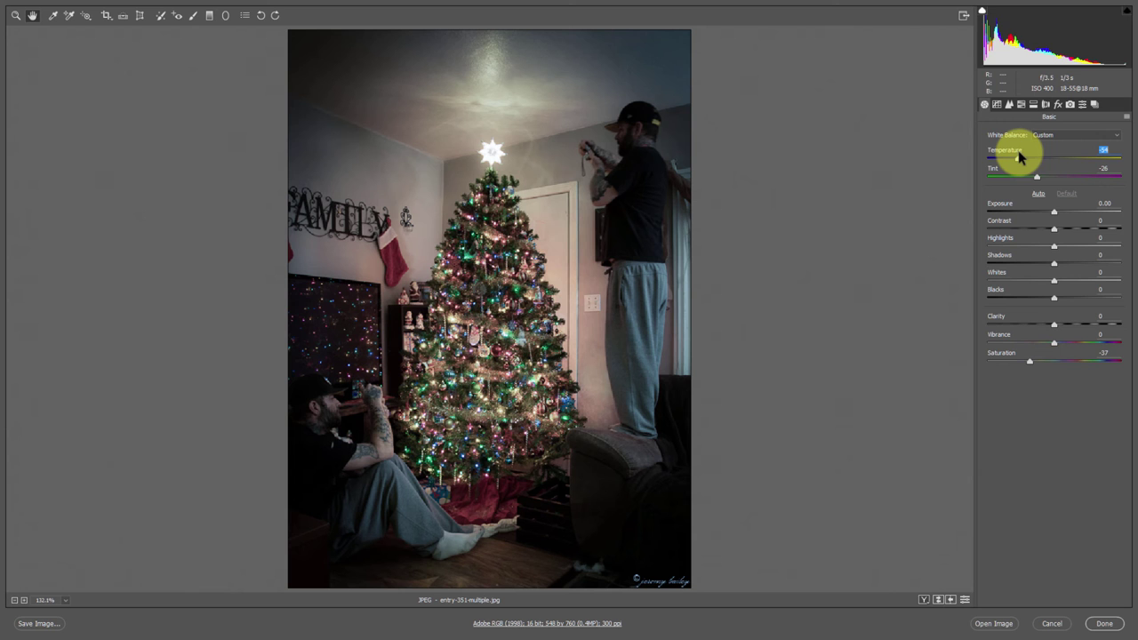
key(p)
key(p)
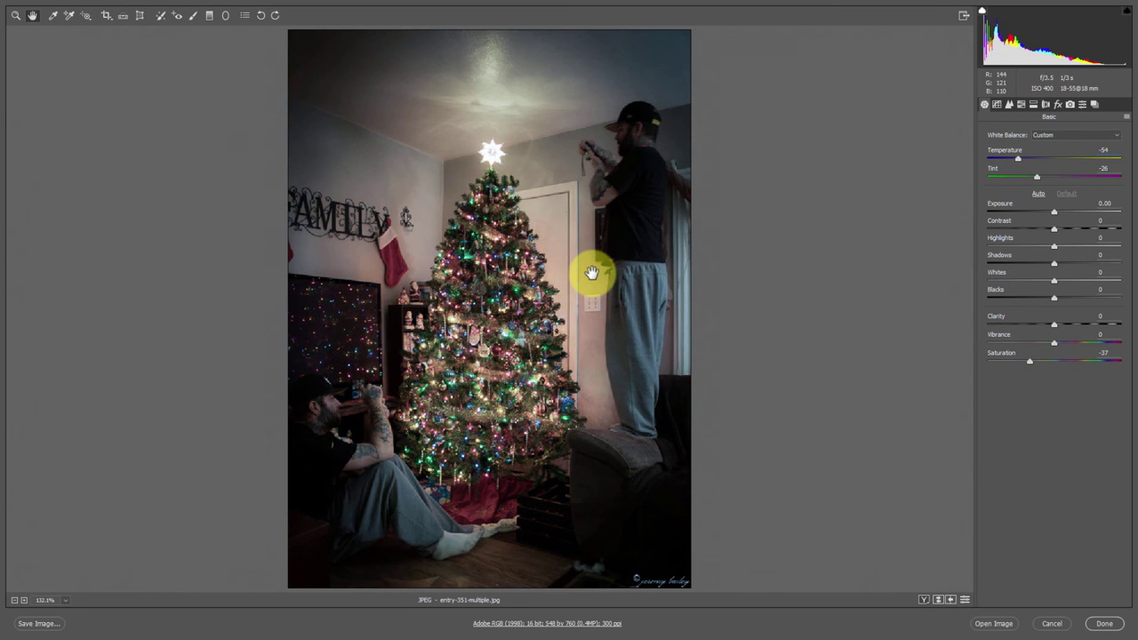
key(p)
key(p)
key(p)
key(p)
key(p)
key(p)
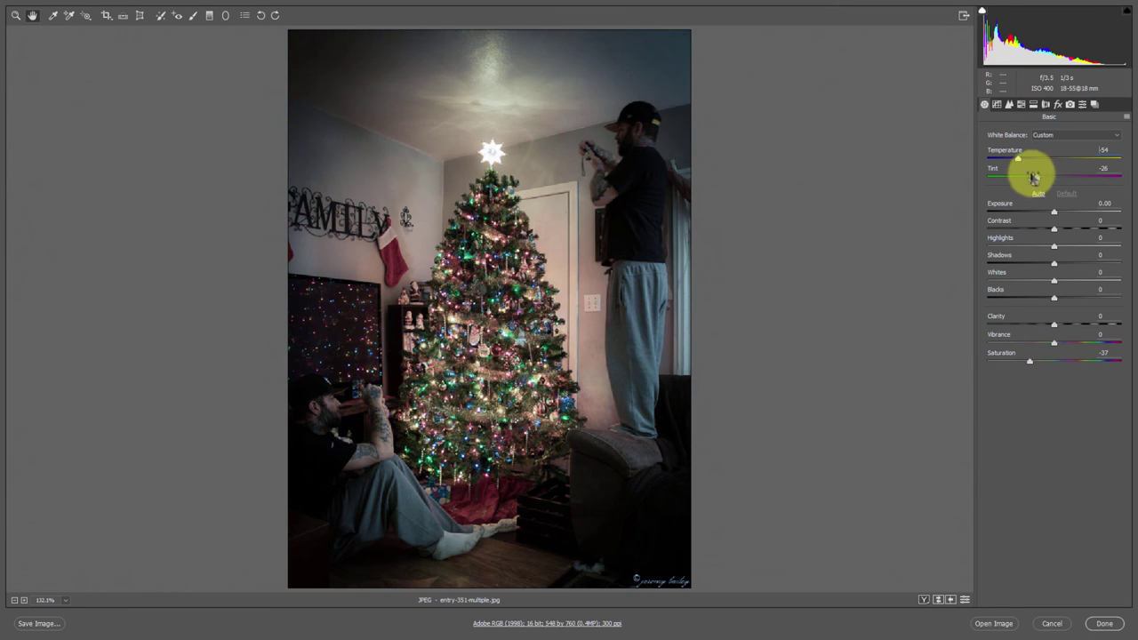
mouse_move(1038, 174)
mouse_down()
mouse_move(1016, 160)
mouse_move(1036, 160)
mouse_up()
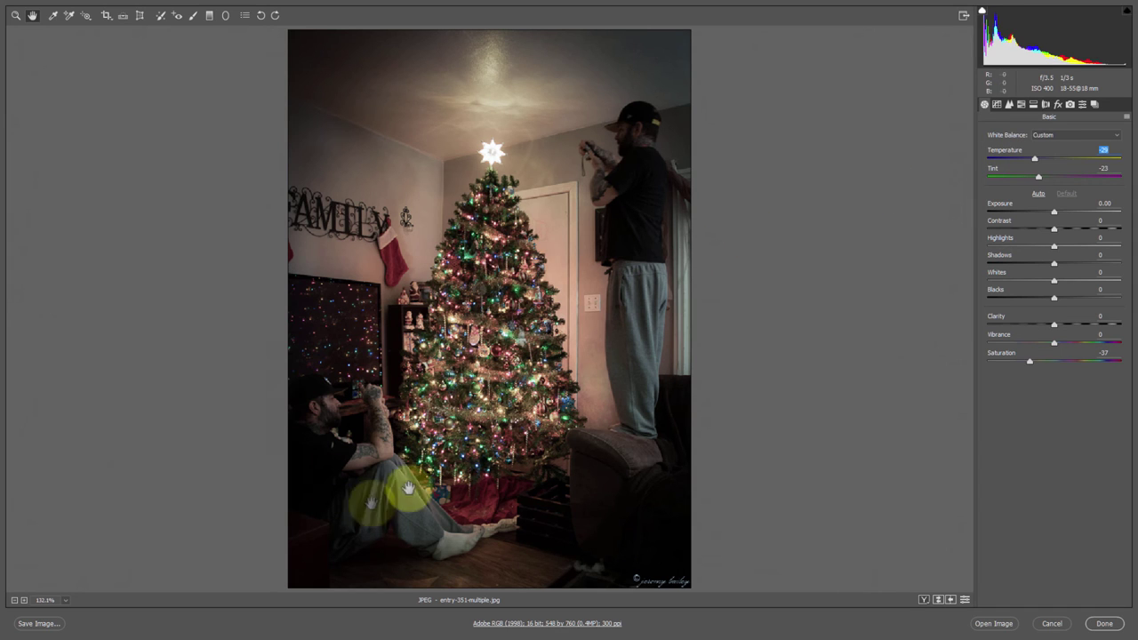
click(193, 15)
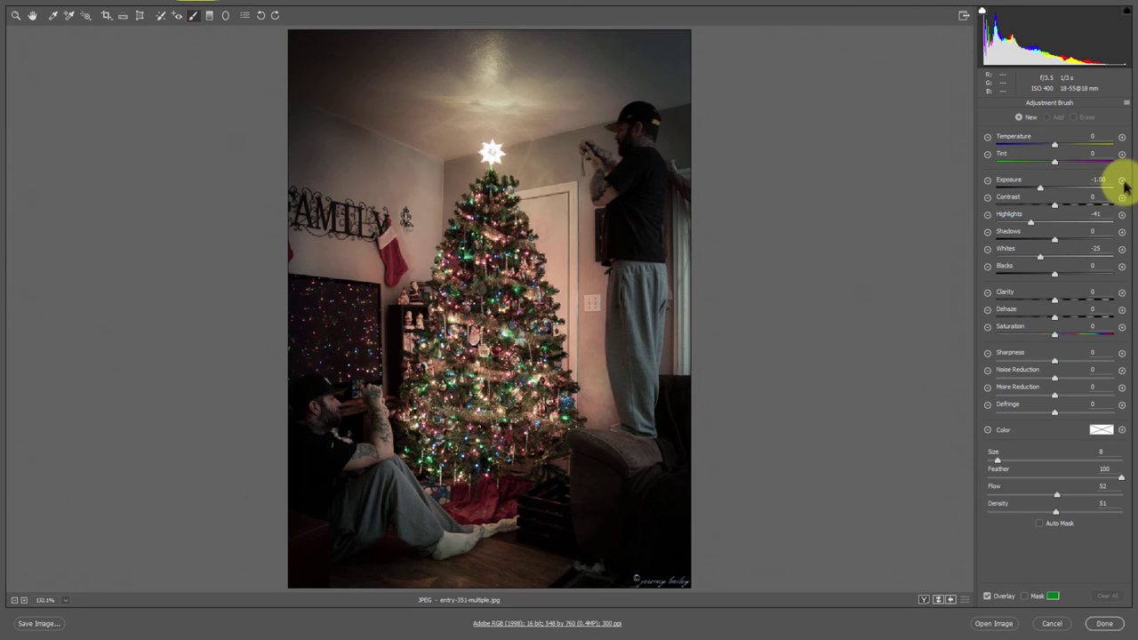
Set the adjustment brush to Exposure +1.35, Highlights +21, Shadows +32 and size 20
click(1122, 181)
drag(1055, 221, 1072, 239)
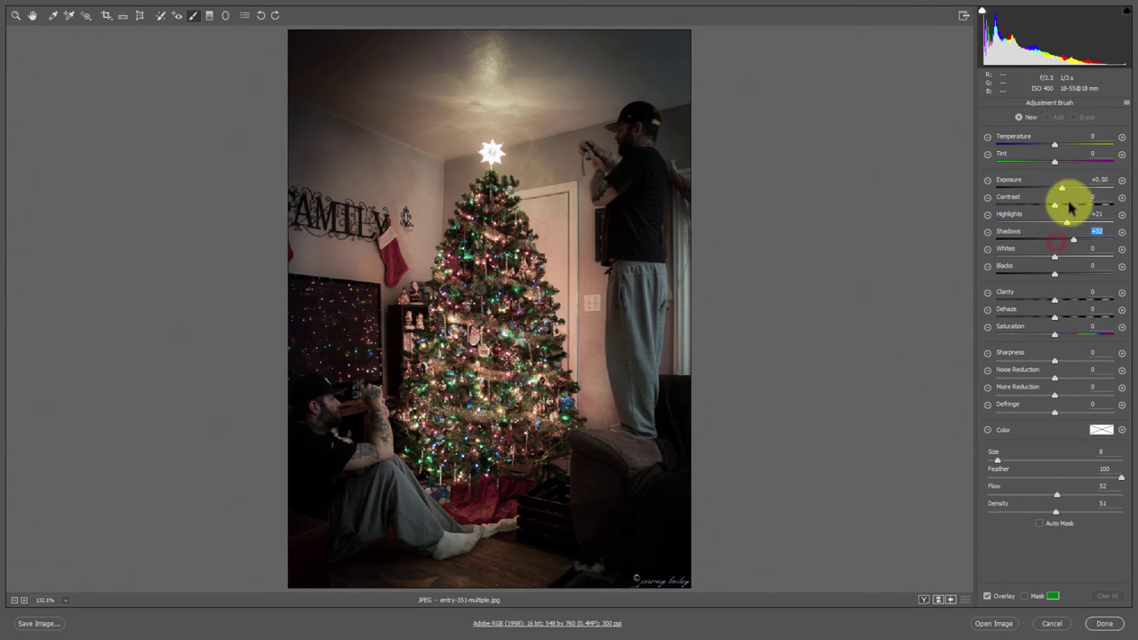
drag(1063, 189, 1073, 189)
key(bracketright)
key(bracketright)
key(bracketright)
Paint the brightening over both men and the chair, erasing it from the standing man's trousers
mouse_move(371, 483)
mouse_down()
mouse_move(310, 479)
mouse_move(320, 546)
mouse_move(421, 540)
mouse_move(401, 526)
mouse_move(371, 529)
mouse_move(396, 519)
mouse_move(331, 441)
mouse_move(319, 487)
mouse_move(331, 450)
mouse_move(328, 15)
mouse_move(320, 54)
mouse_move(337, 20)
mouse_up()
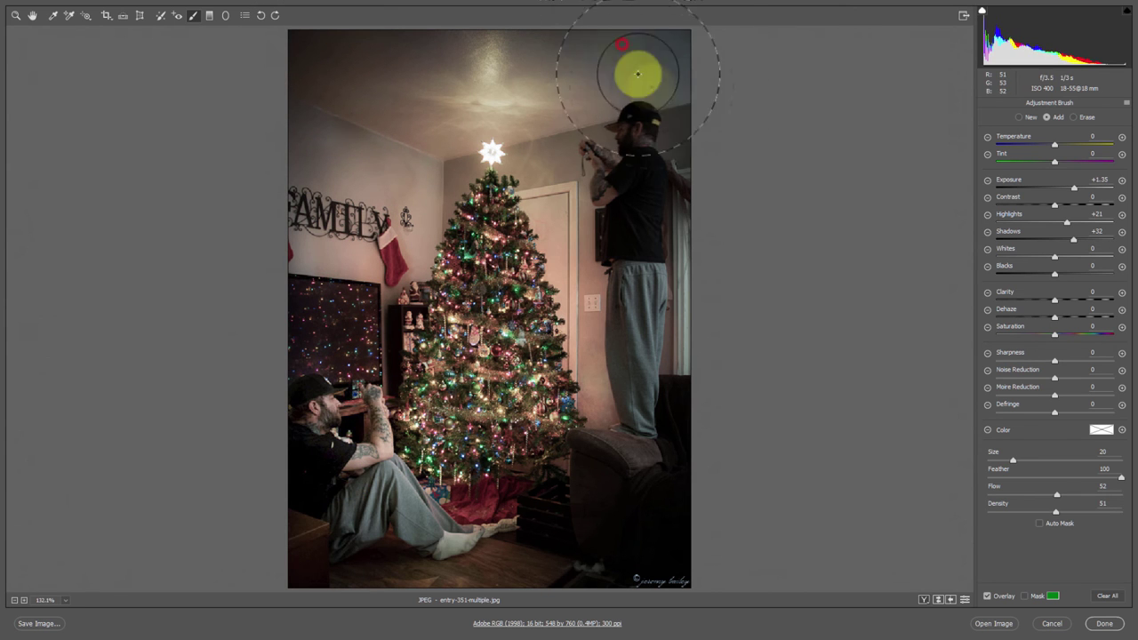
mouse_move(650, 192)
mouse_down()
mouse_move(630, 305)
mouse_move(640, 203)
mouse_move(637, 168)
mouse_move(622, 162)
mouse_up()
key(alt)
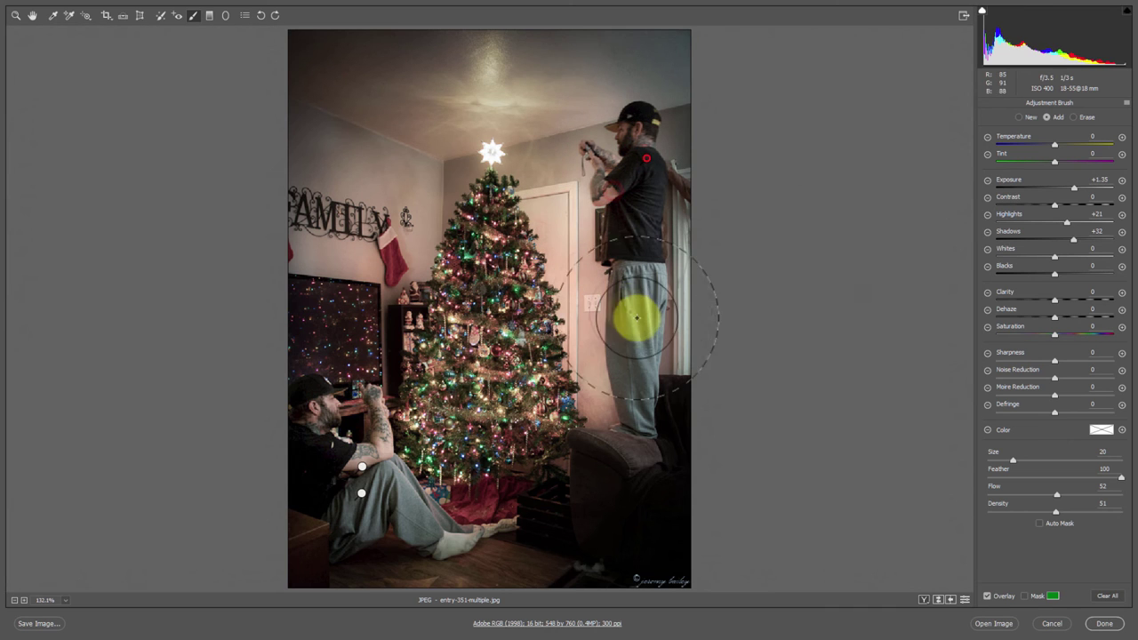
mouse_move(632, 317)
mouse_down()
mouse_move(633, 370)
mouse_move(610, 315)
mouse_up()
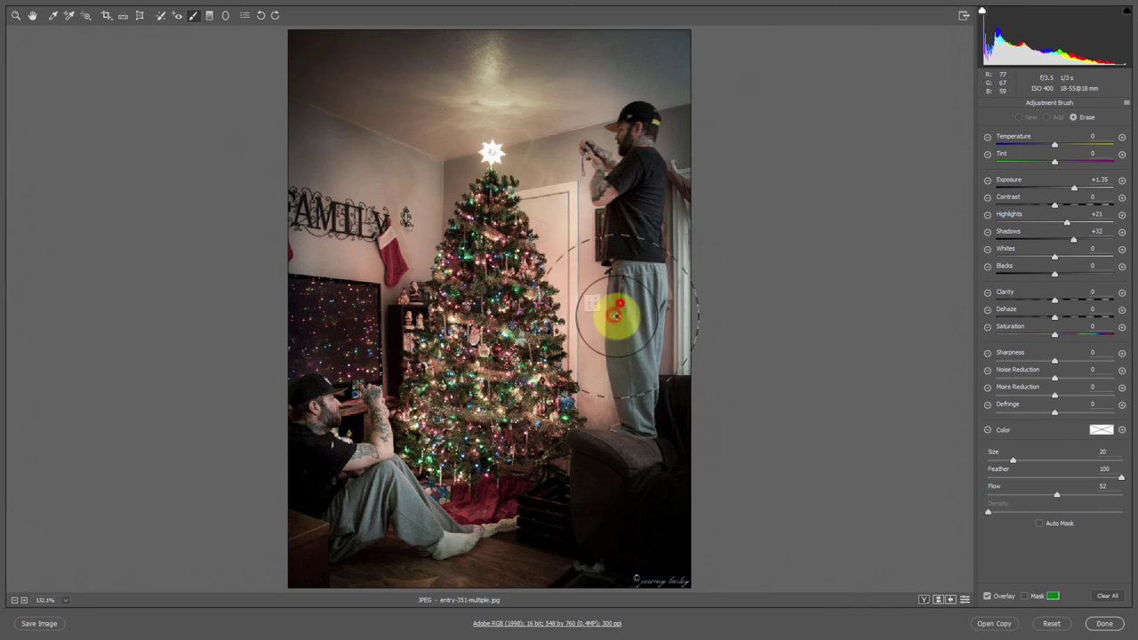
mouse_move(612, 463)
mouse_down()
mouse_move(604, 499)
mouse_move(675, 480)
mouse_move(592, 497)
mouse_move(631, 530)
mouse_up()
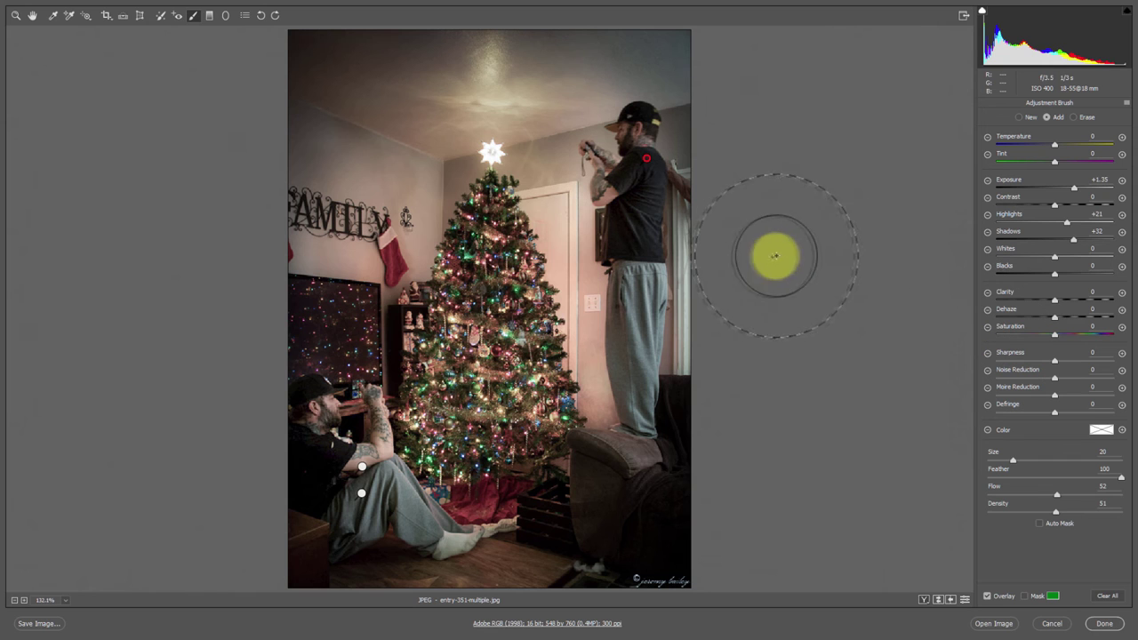
click(33, 15)
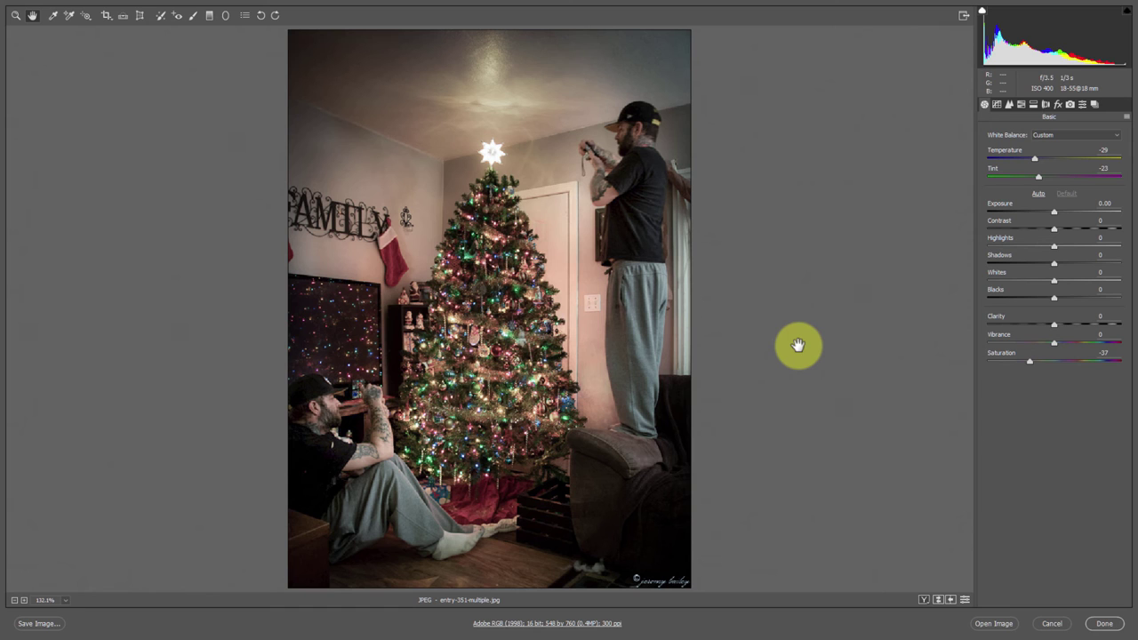
Toggle the tree photo's before/after preview, then cancel Camera Raw, discarding the edits
key(ctrl+p)
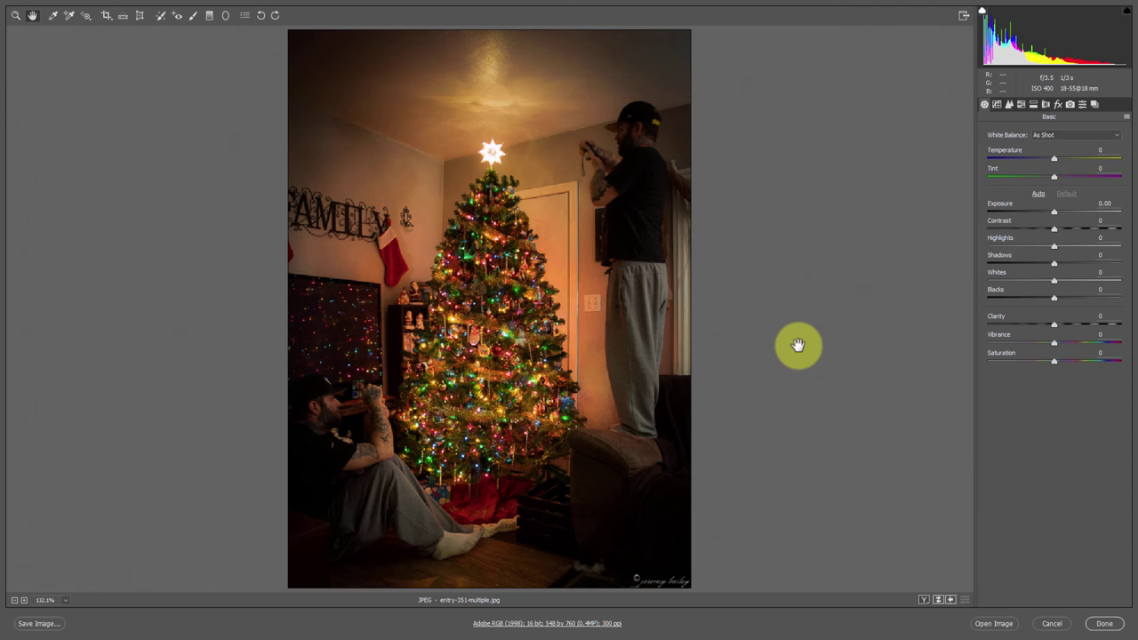
key(p)
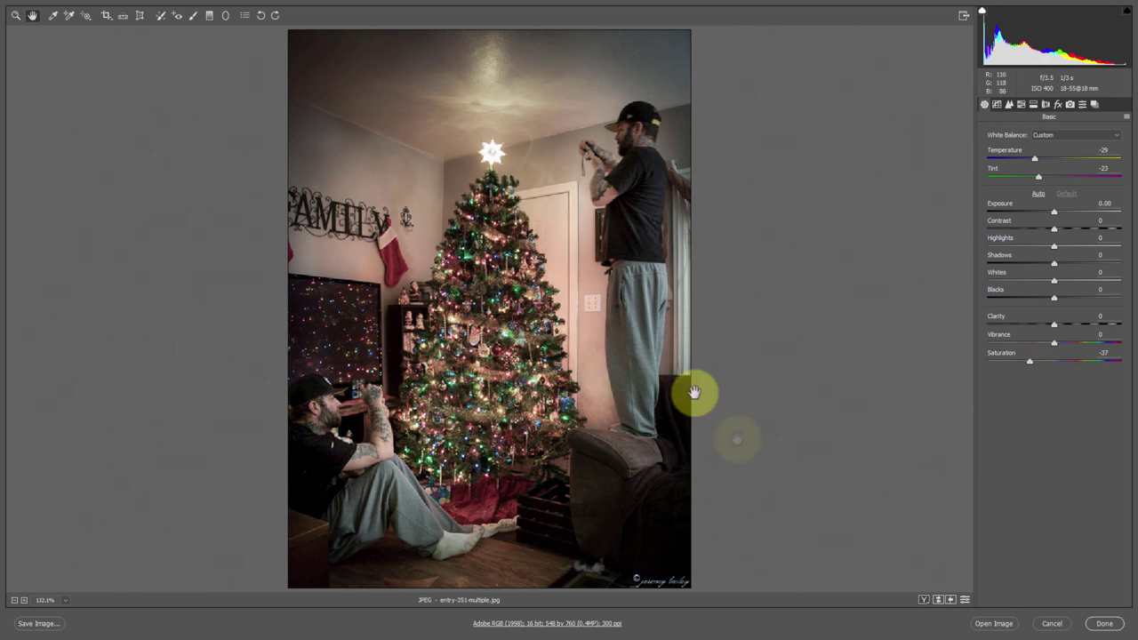
click(1052, 623)
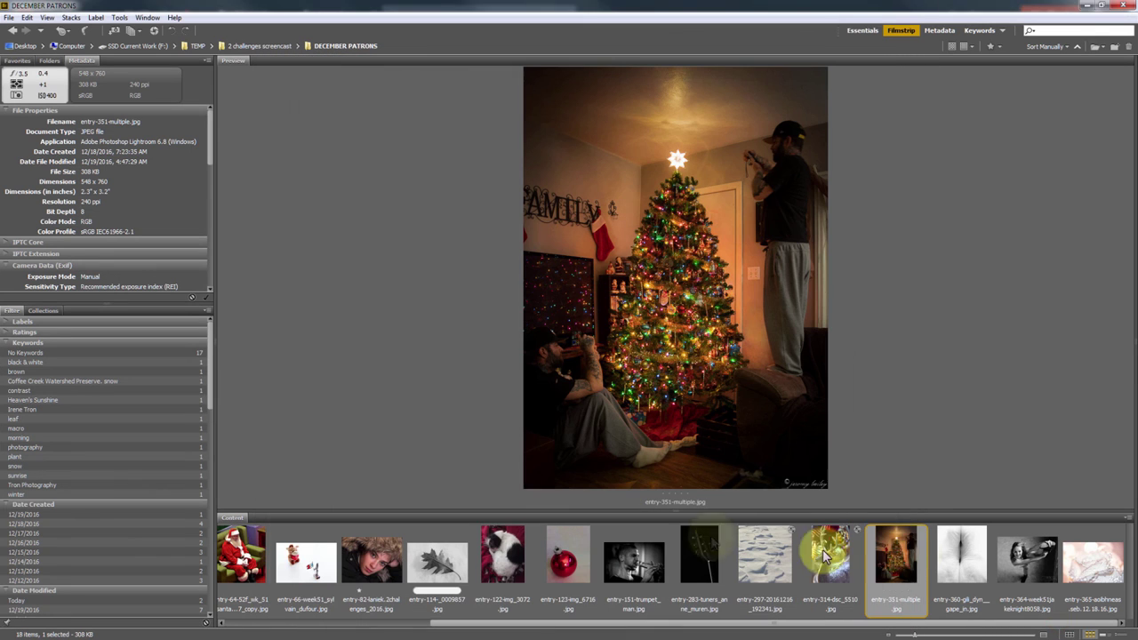
View the black-and-white entry-360 photo full screen
click(972, 560)
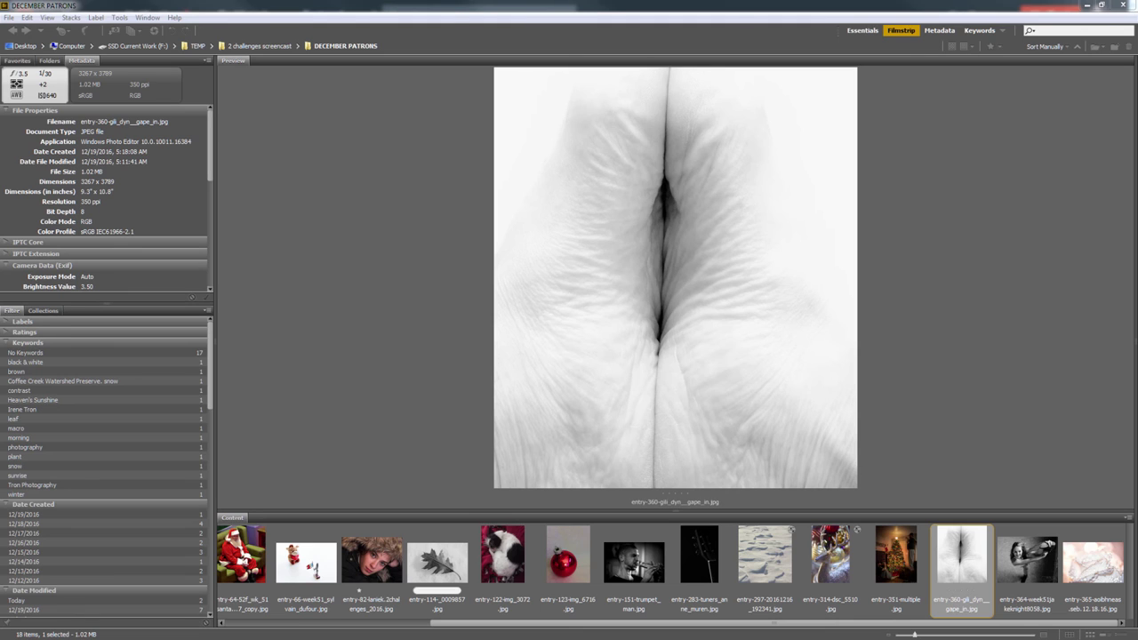
click(965, 559)
key(space)
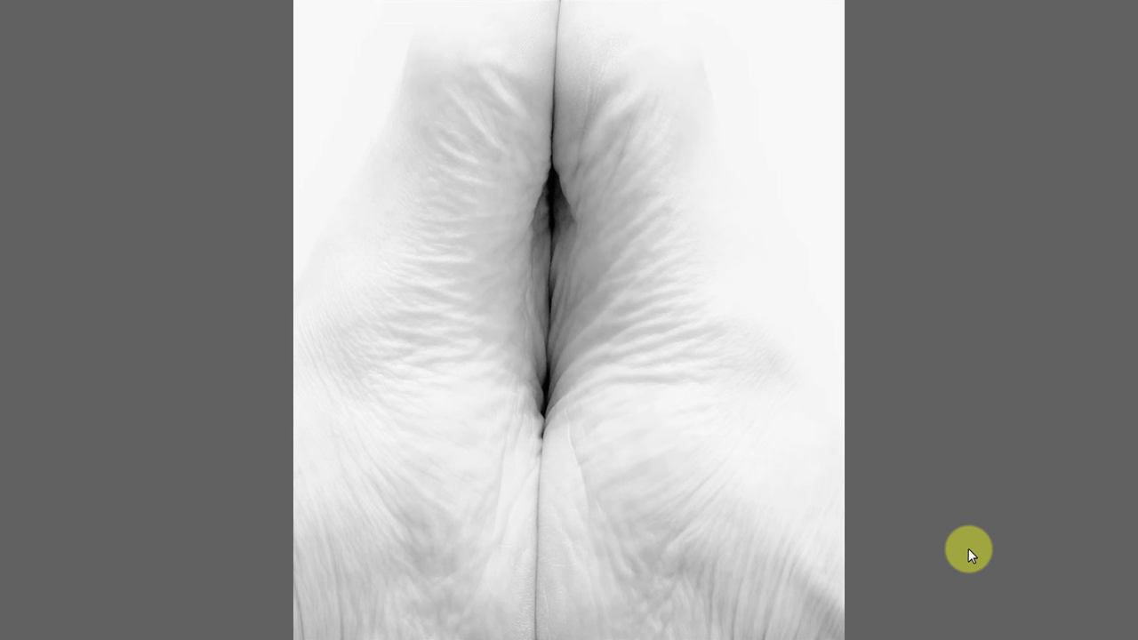
Exit full screen, select the entry-364 girl photo and bring up its item options
key(space)
click(960, 557)
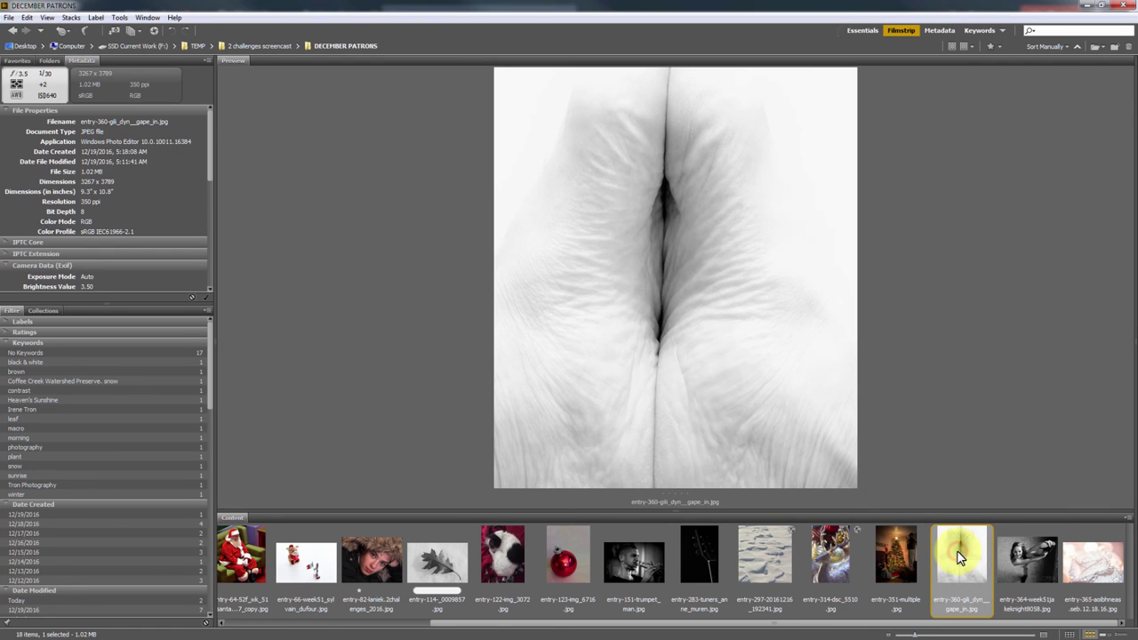
click(1024, 559)
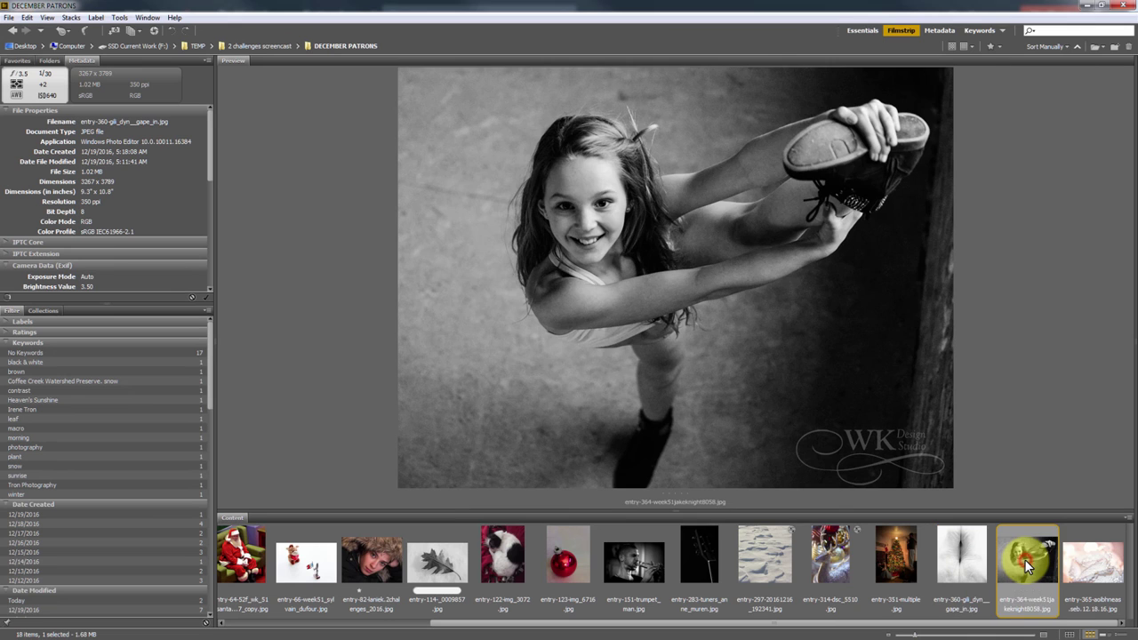
right_click(1022, 560)
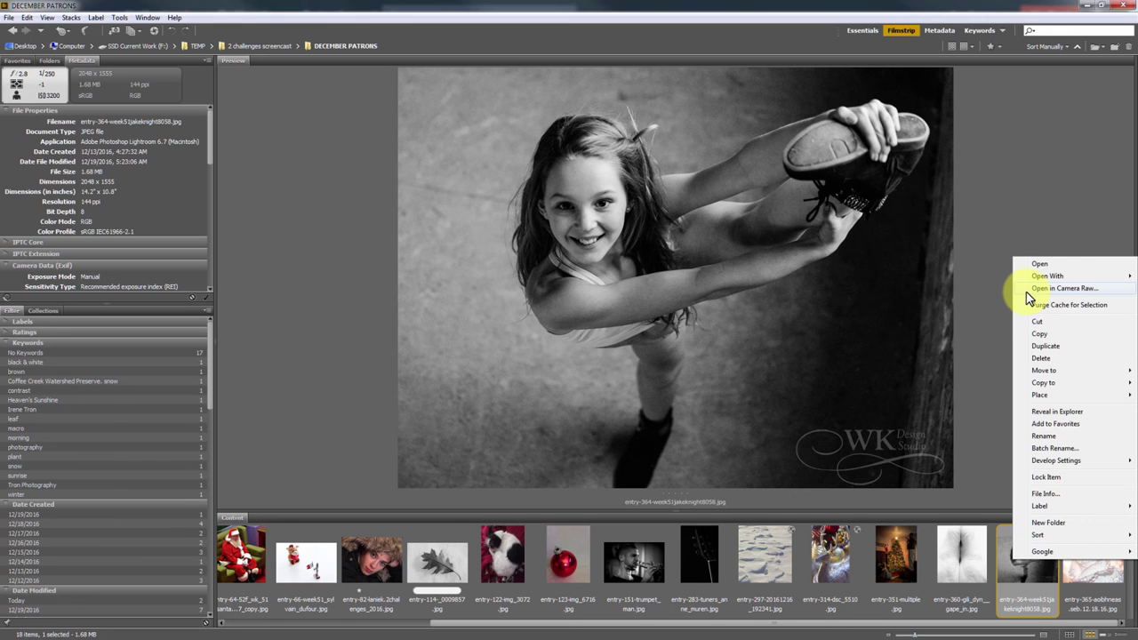
Open entry-364 in Camera Raw, draw a full-image crop, then close without keeping changes
click(1027, 293)
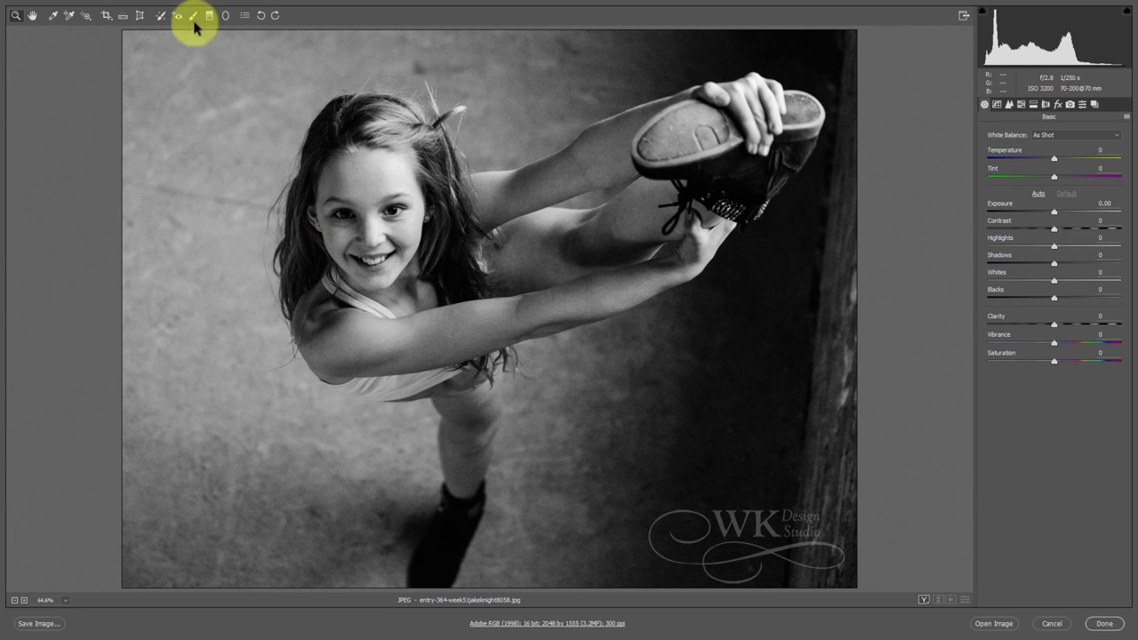
click(106, 16)
drag(178, 67, 909, 616)
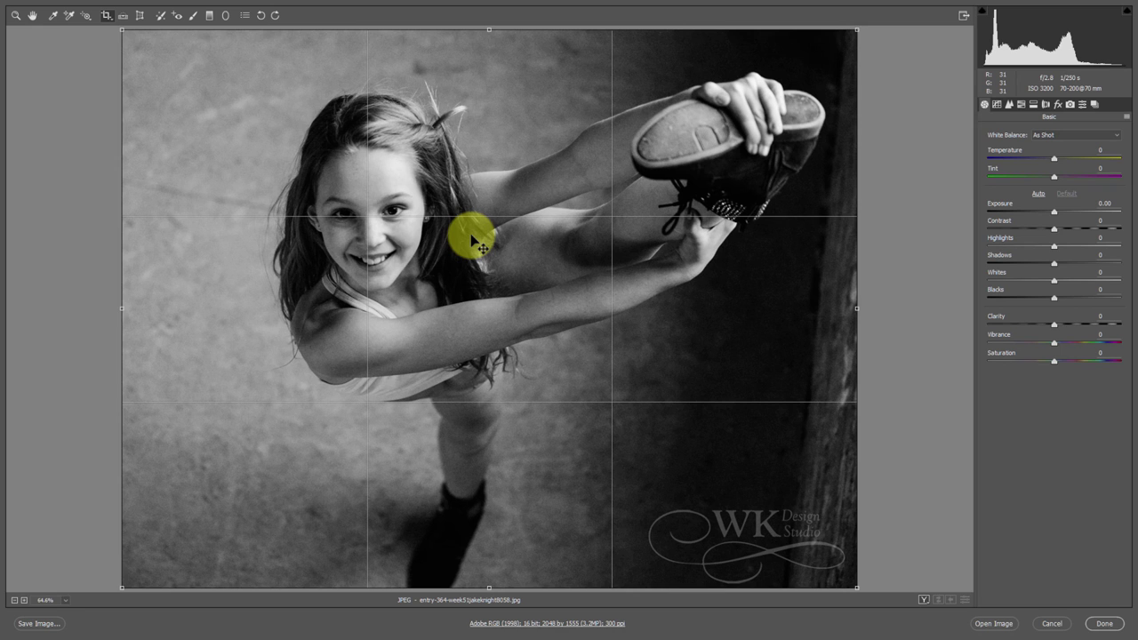
key(Return)
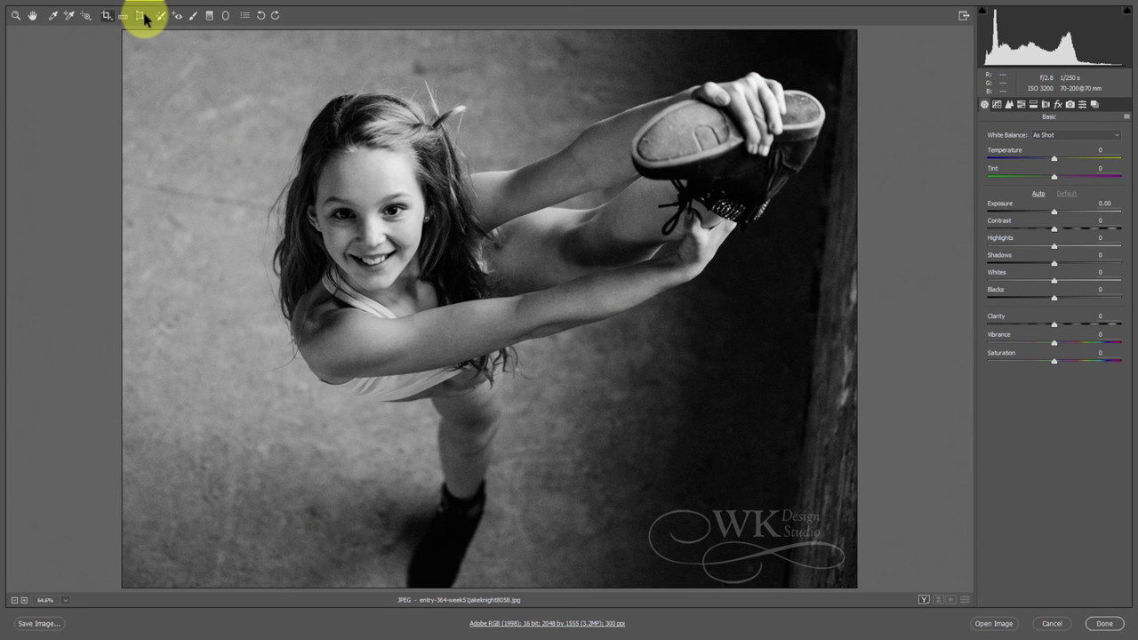
click(1052, 622)
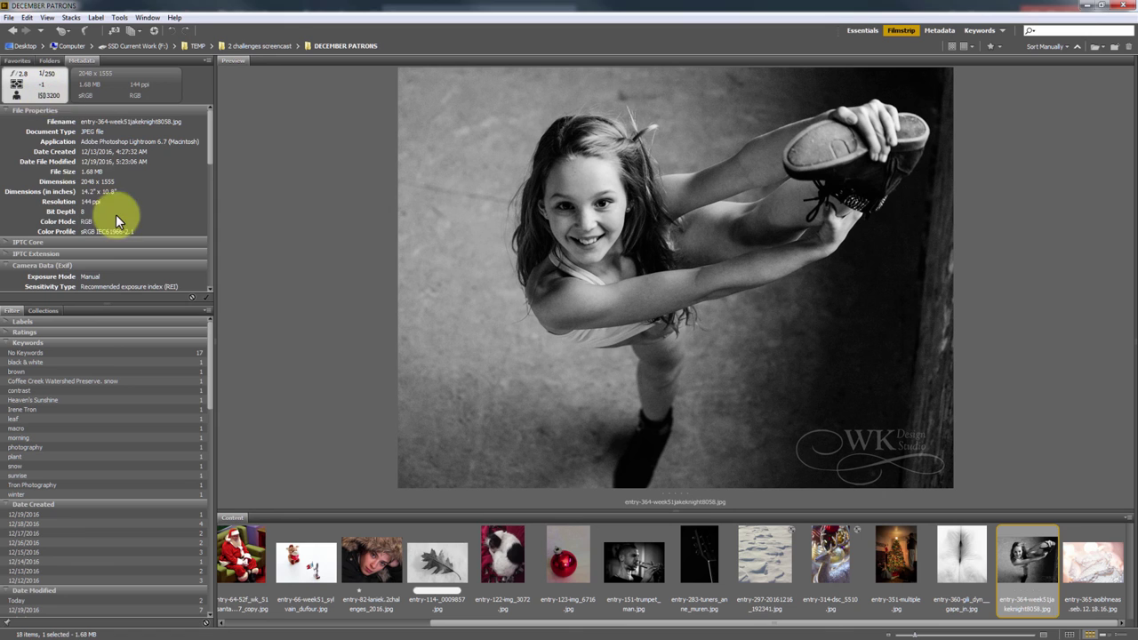
Inspect entry-364 full screen at 100% on the girl's face, then return and bring up its options
scroll(116, 214, down, 10)
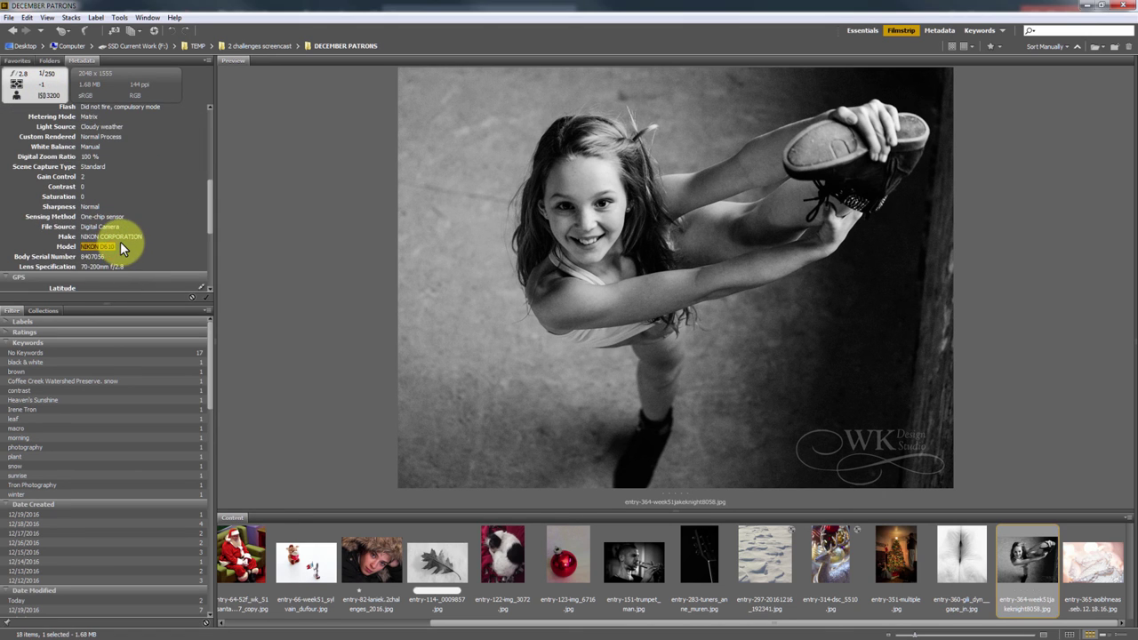
scroll(120, 245, up, 10)
click(1023, 560)
key(space)
click(470, 172)
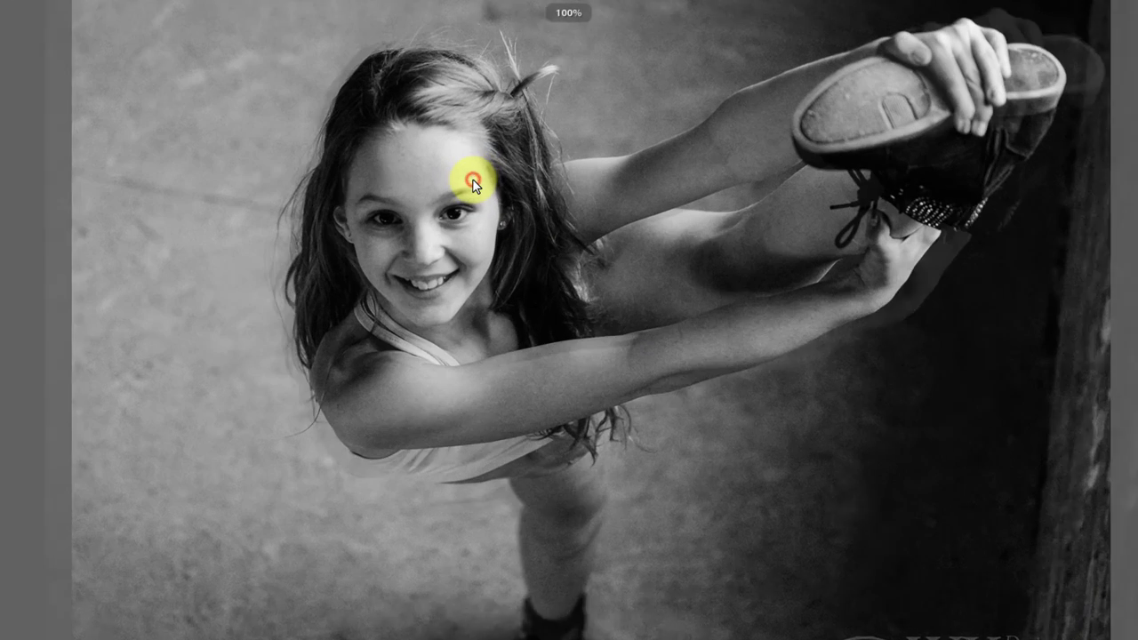
drag(592, 437, 649, 315)
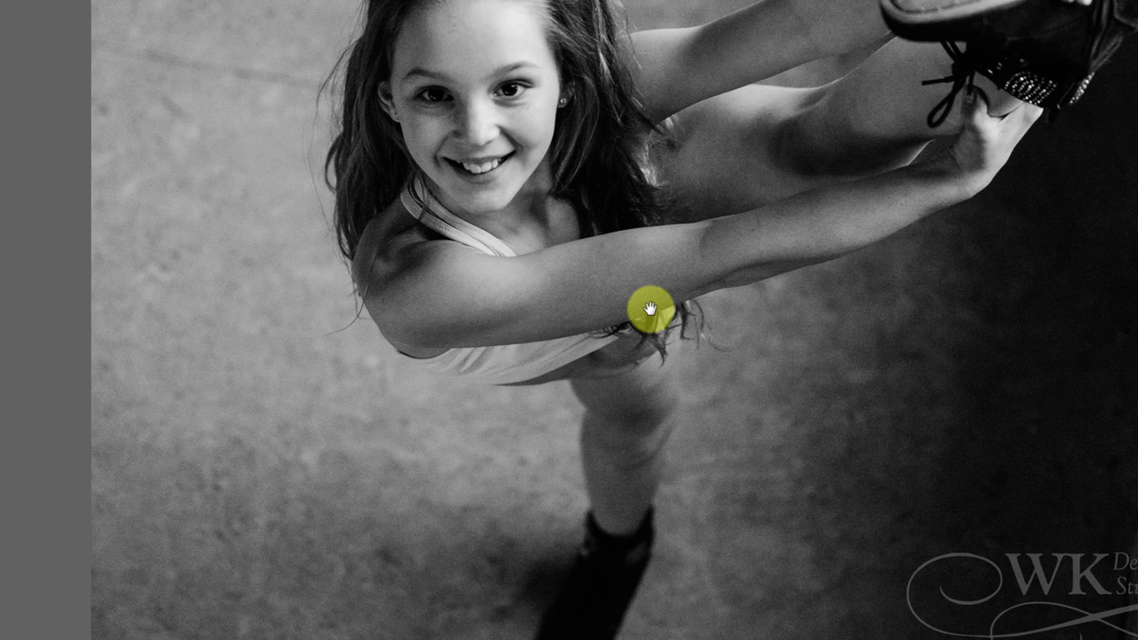
click(650, 309)
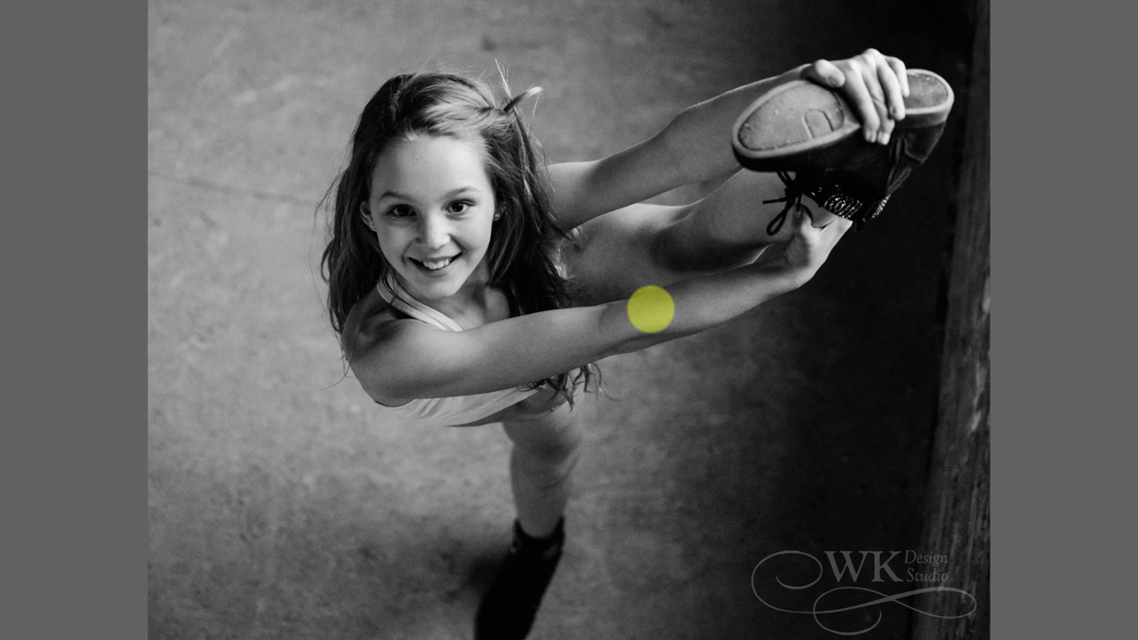
key(space)
right_click(1015, 552)
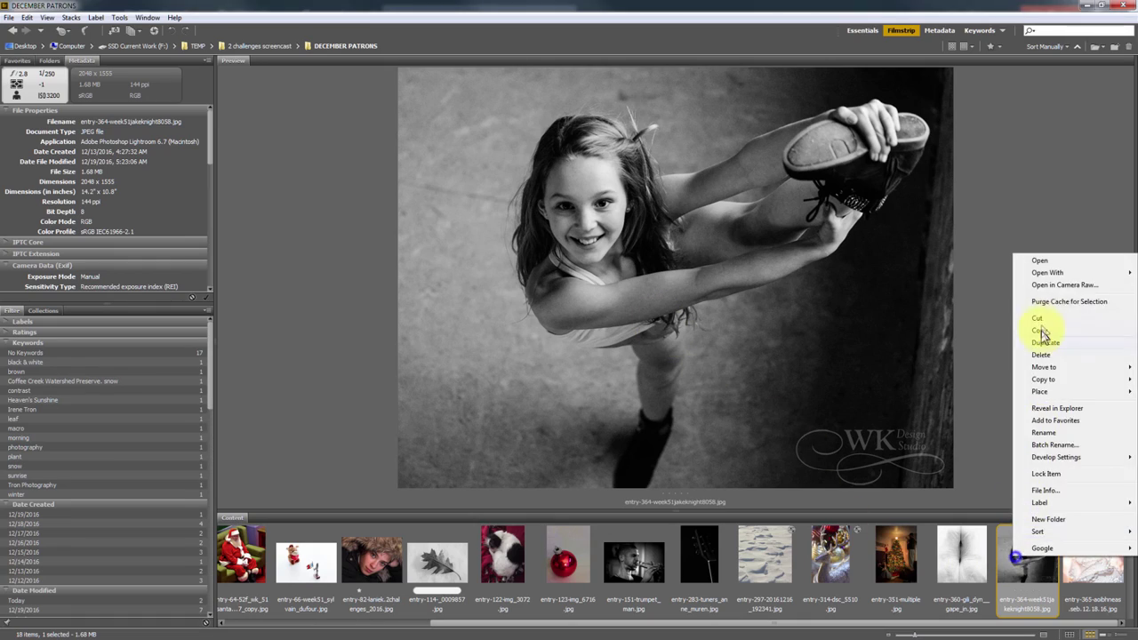
Try Luminance noise reduction at 30 on the girl photo in Camera Raw, then close without keeping it
click(1057, 286)
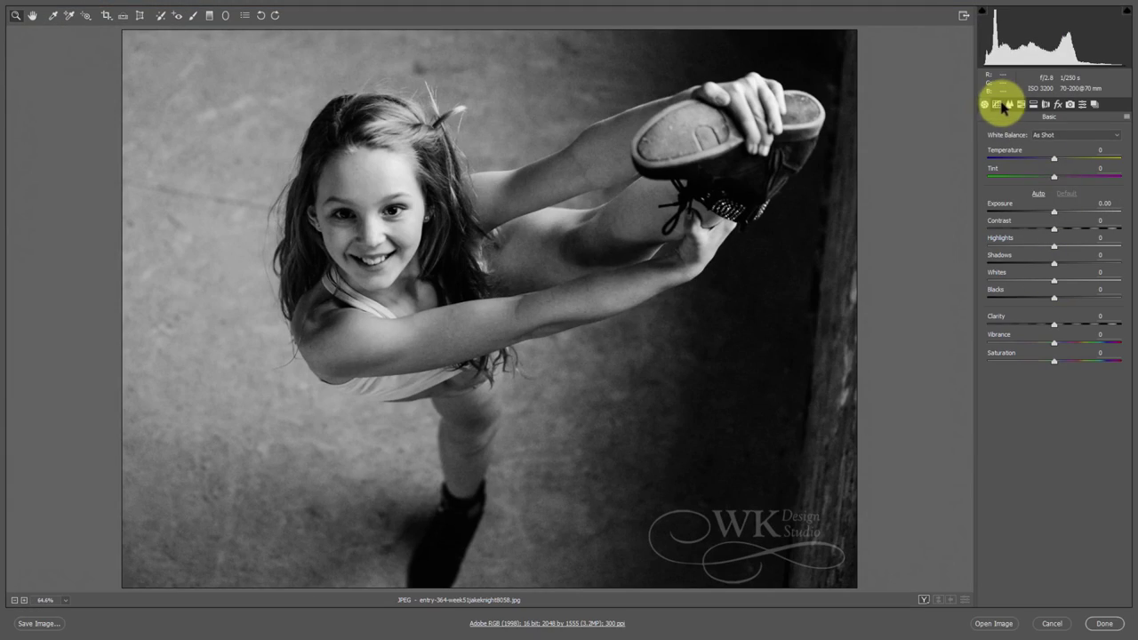
click(1009, 104)
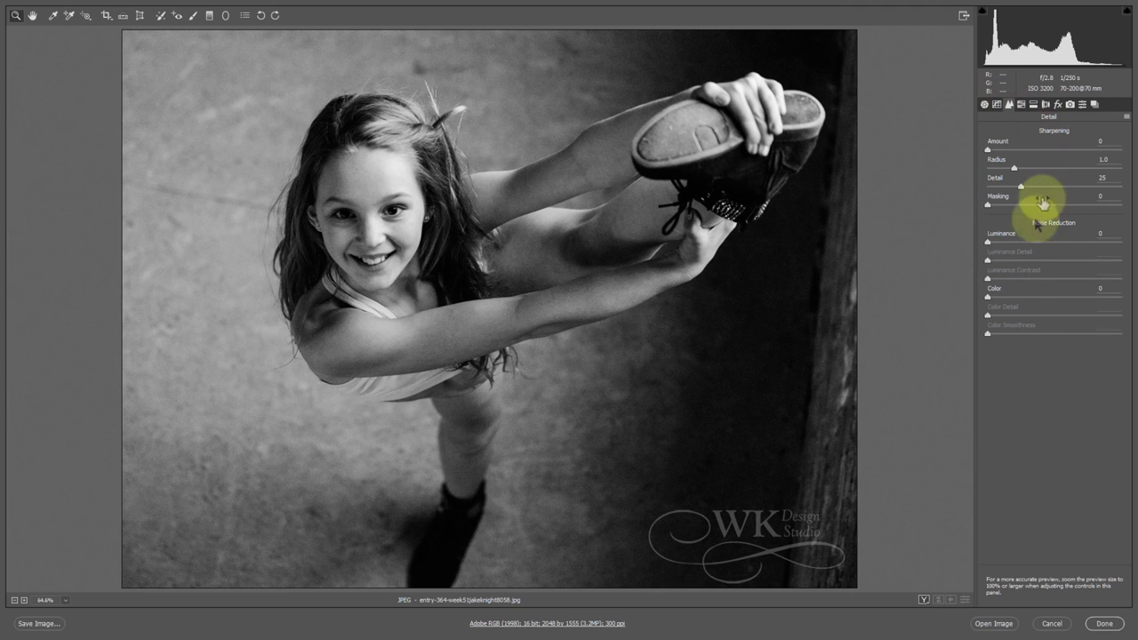
drag(988, 240, 1026, 239)
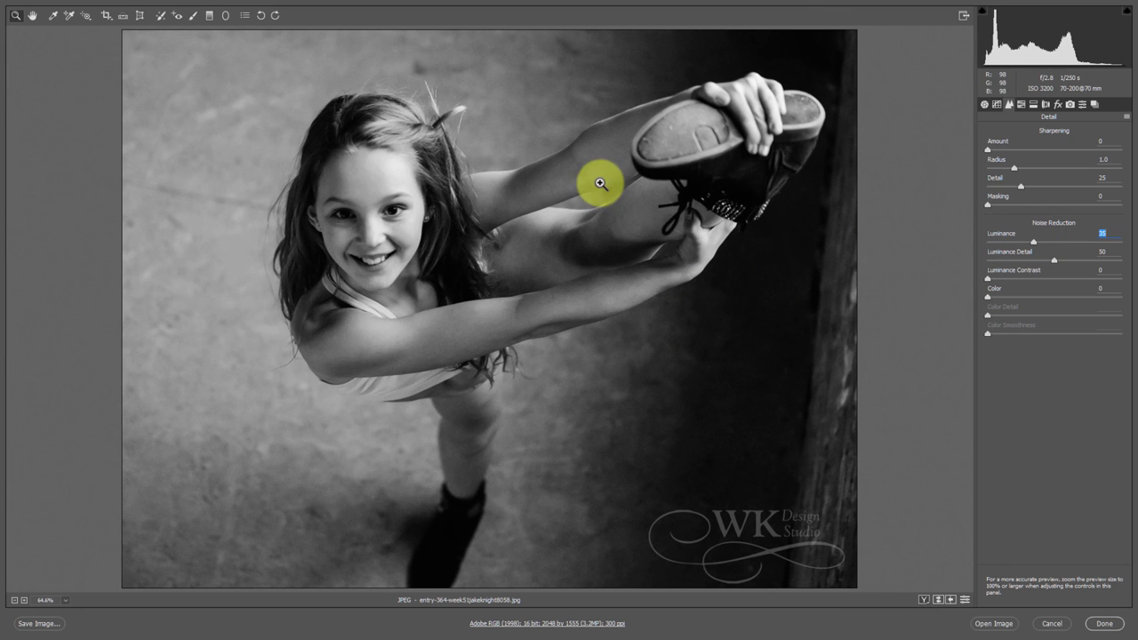
click(1065, 622)
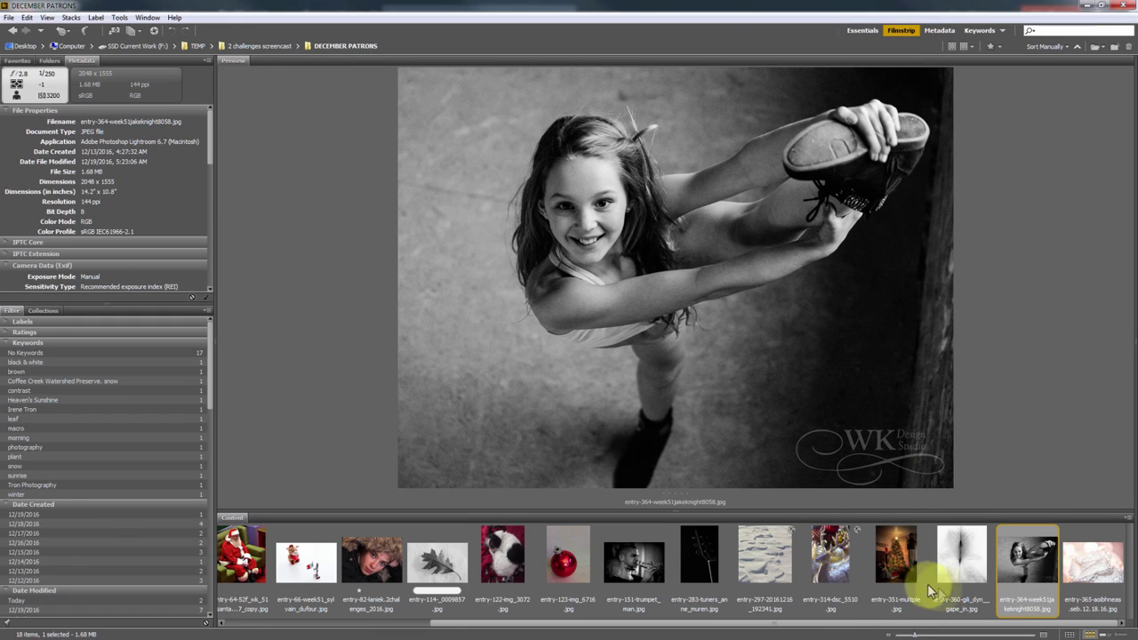
Preview the dewy rose entry full screen, then scroll the filmstrip up and back down
click(1095, 564)
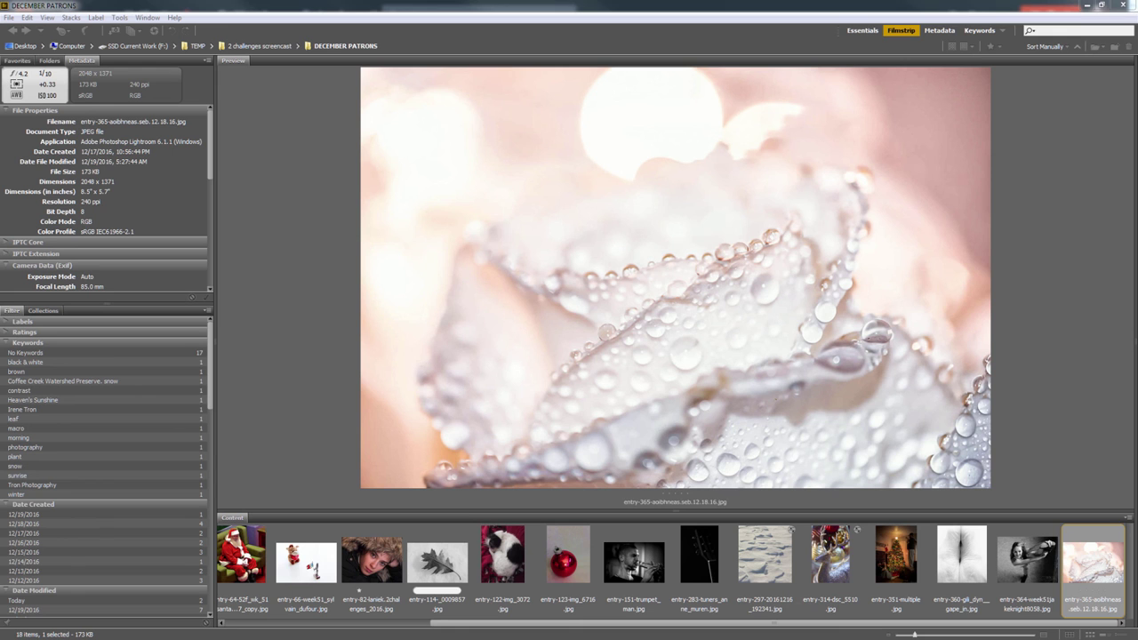
key(space)
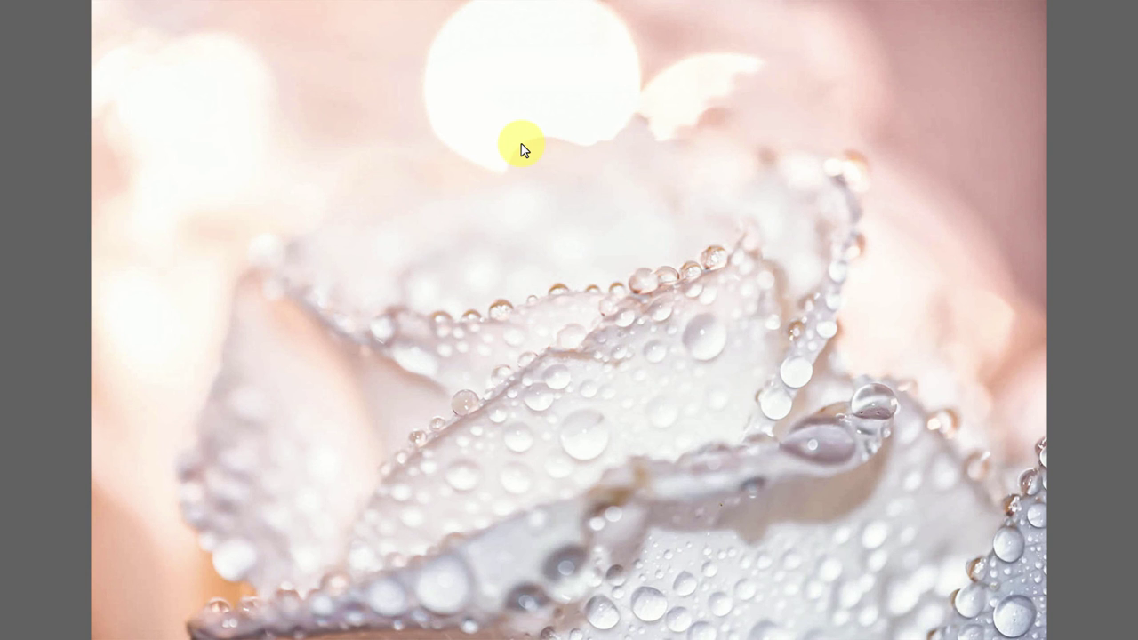
key(space)
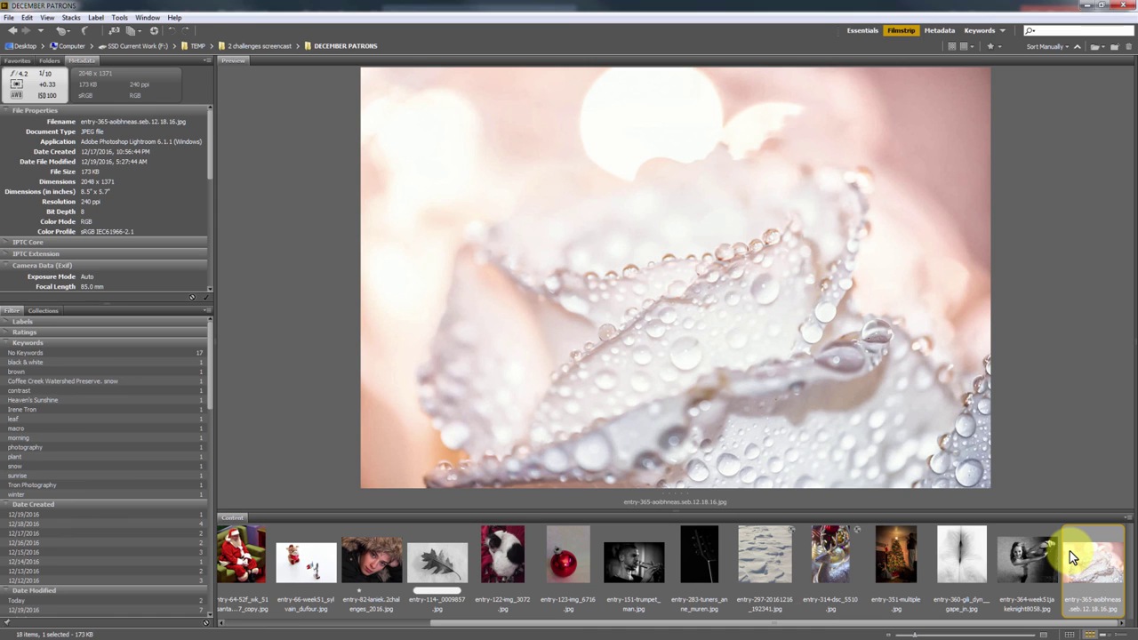
scroll(734, 558, up, 3)
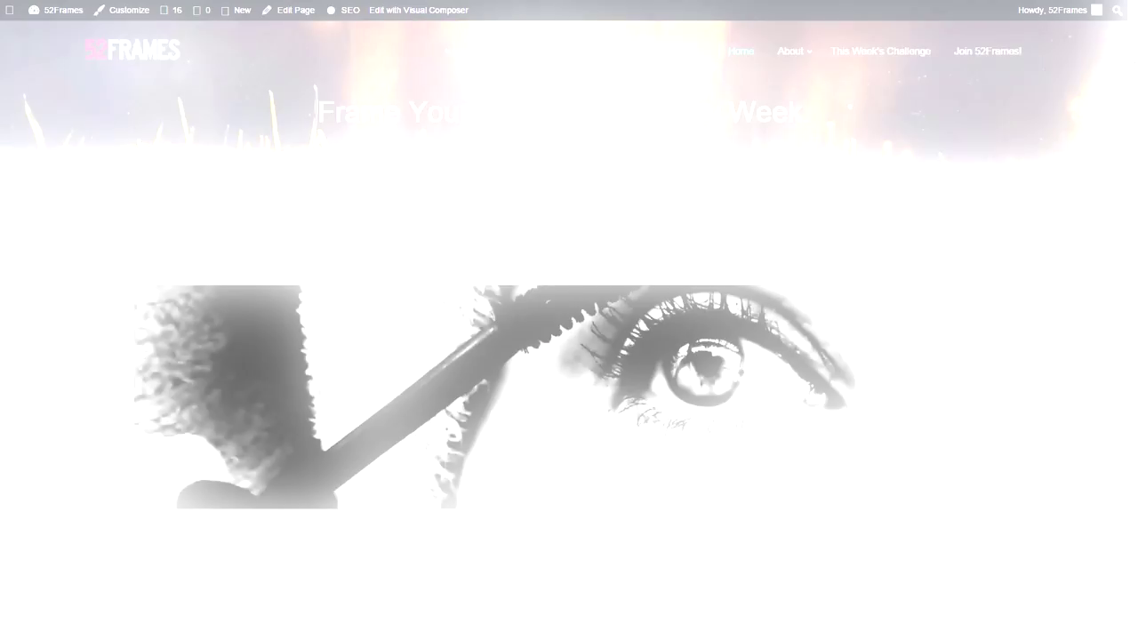
scroll(569, 319, down, 6)
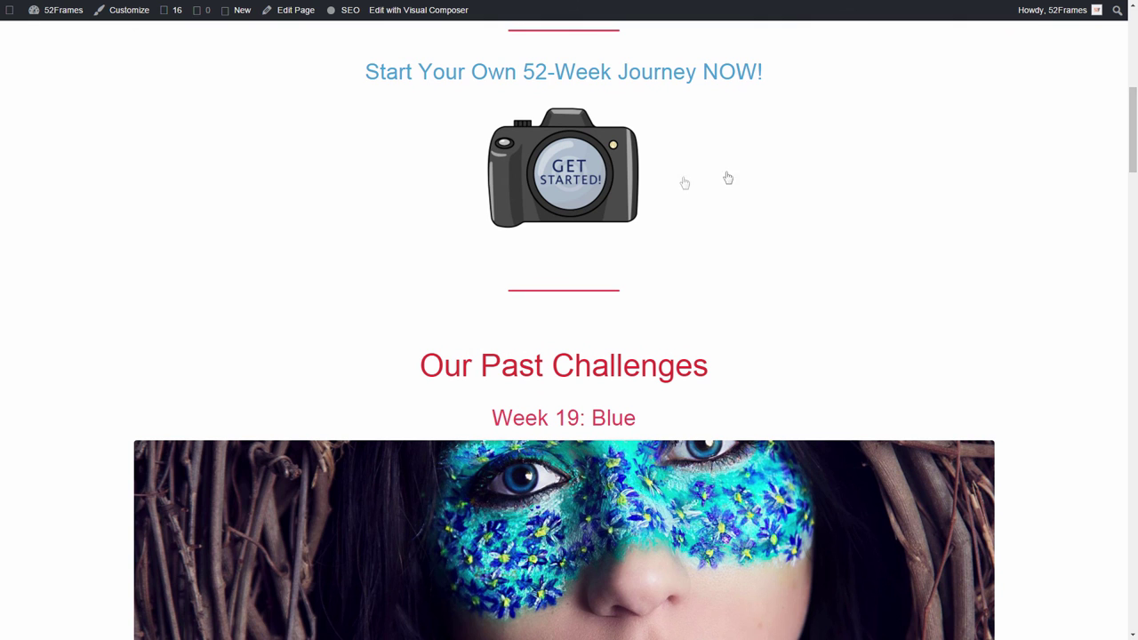
Open the 52Frames Get Started form and enter the first and last name, stopping at Email
click(578, 176)
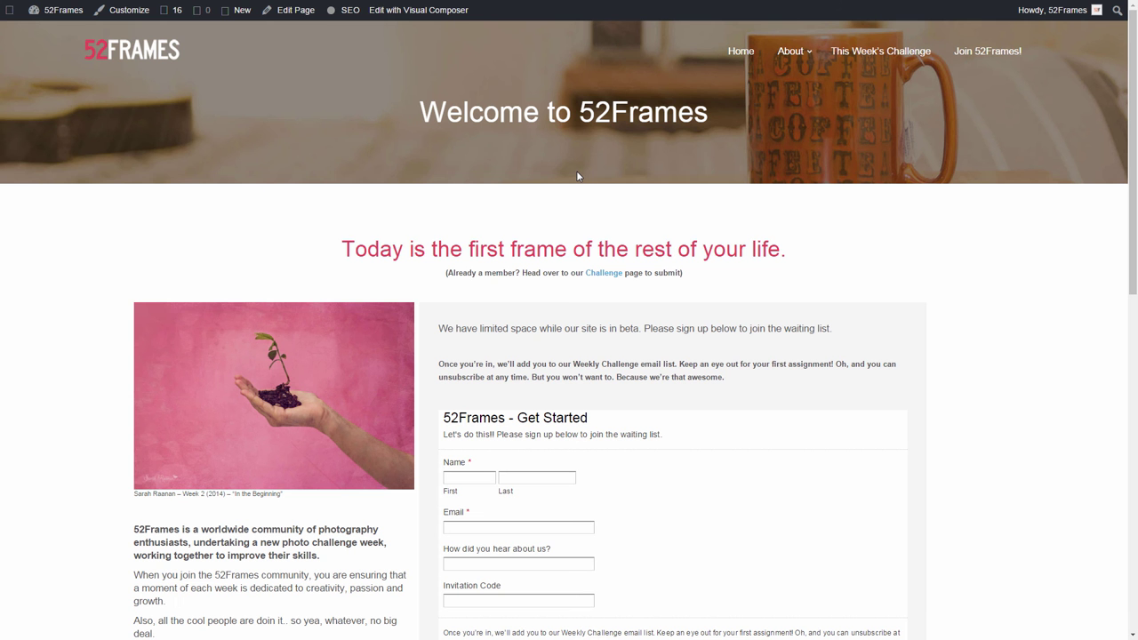
drag(1129, 199, 1133, 285)
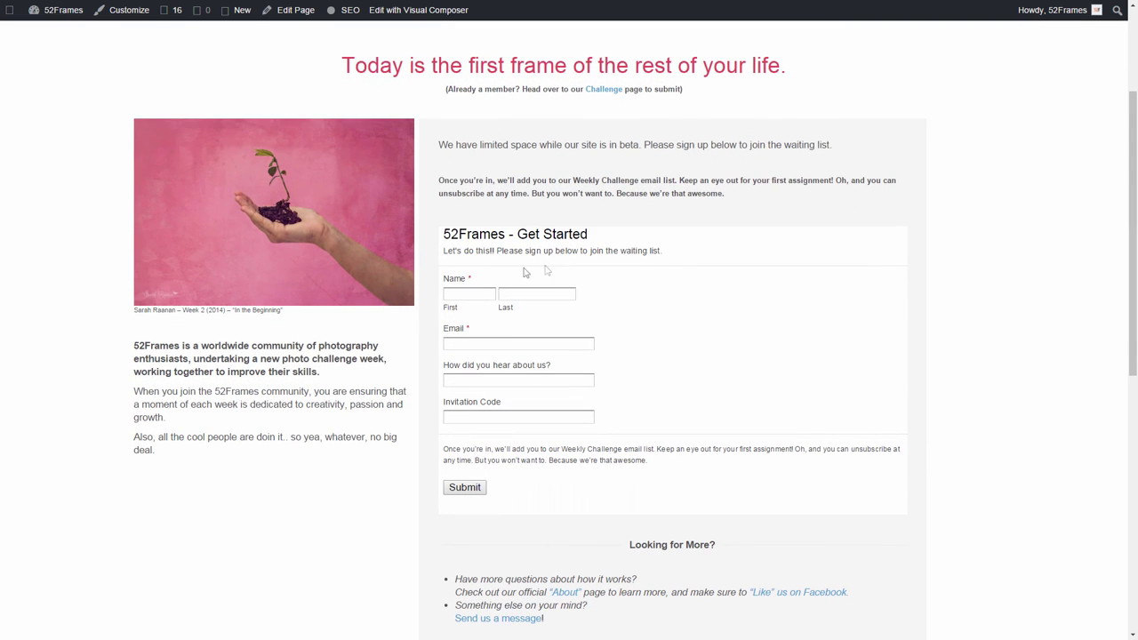
click(476, 293)
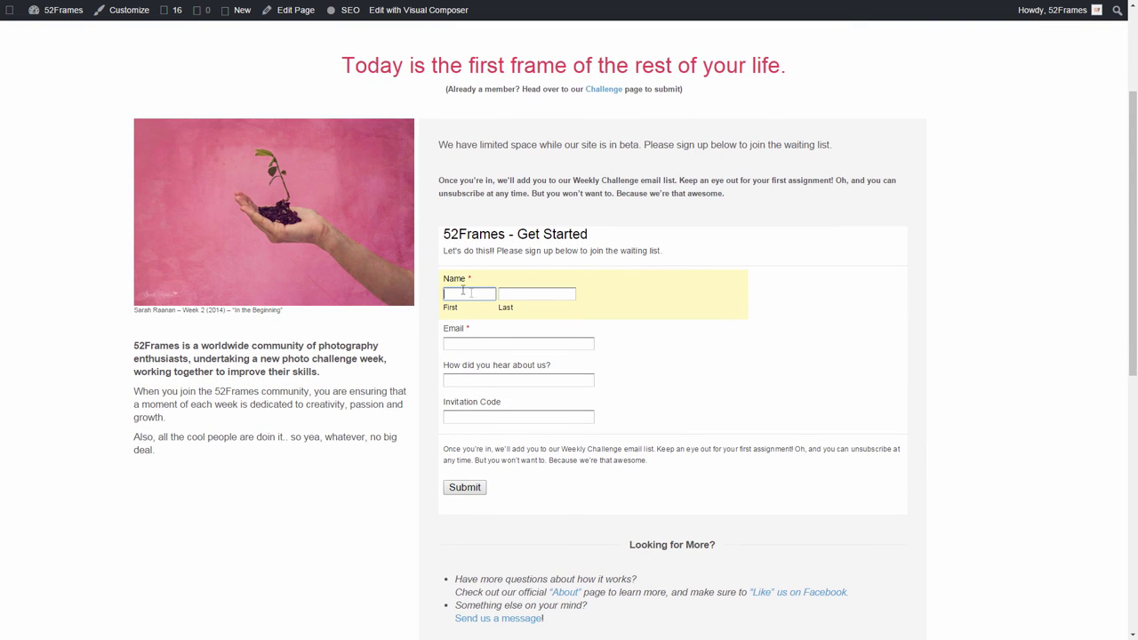
key(Tab)
key(Tab)
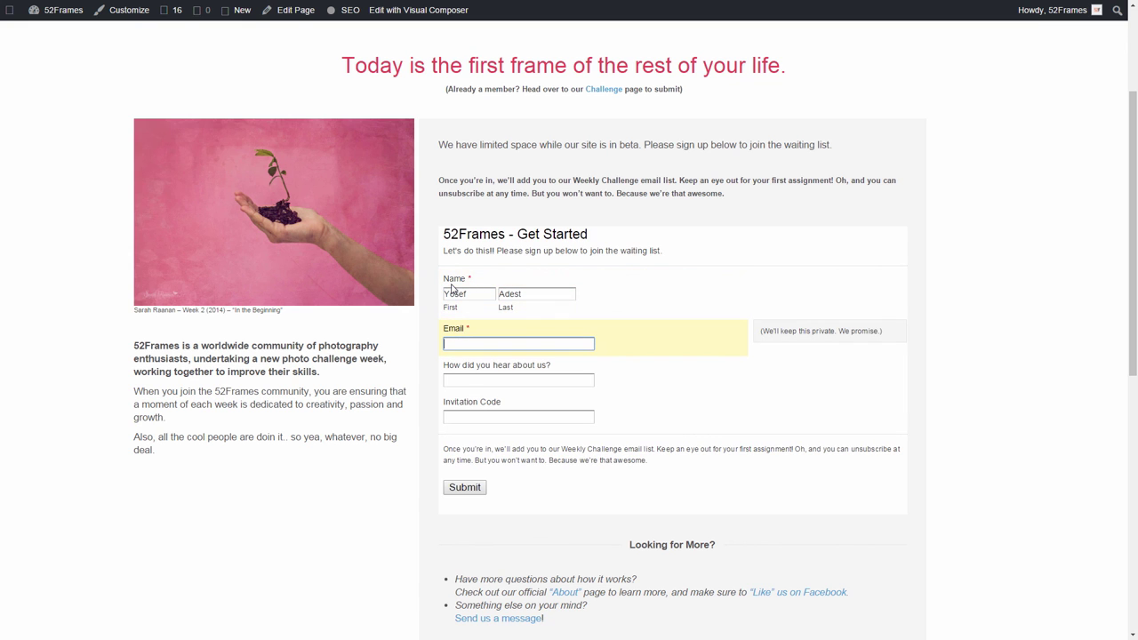